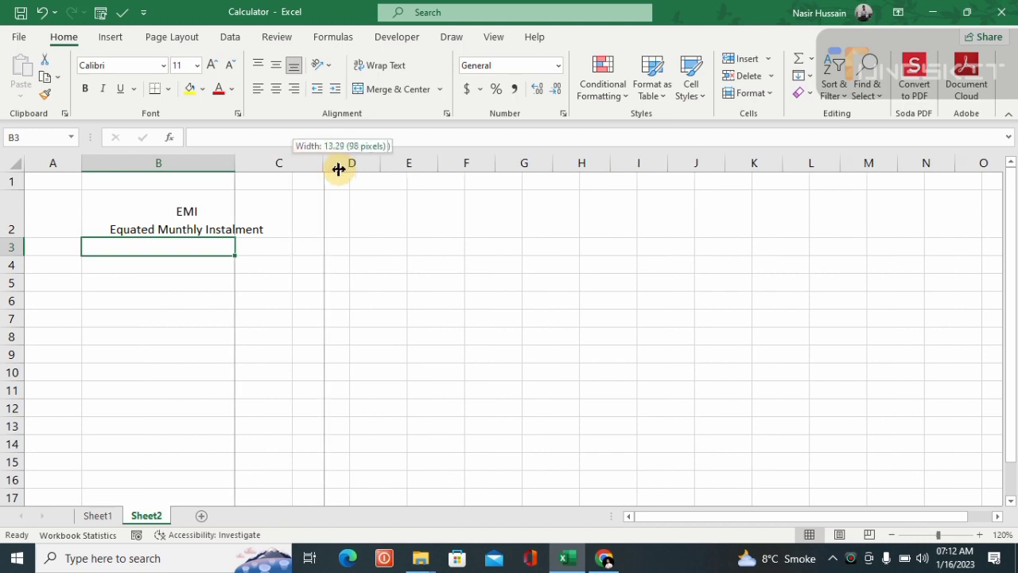
Step: Widen columns B and C equally so the merged title cell has more room
left_click_drag(218, 157, 380, 173)
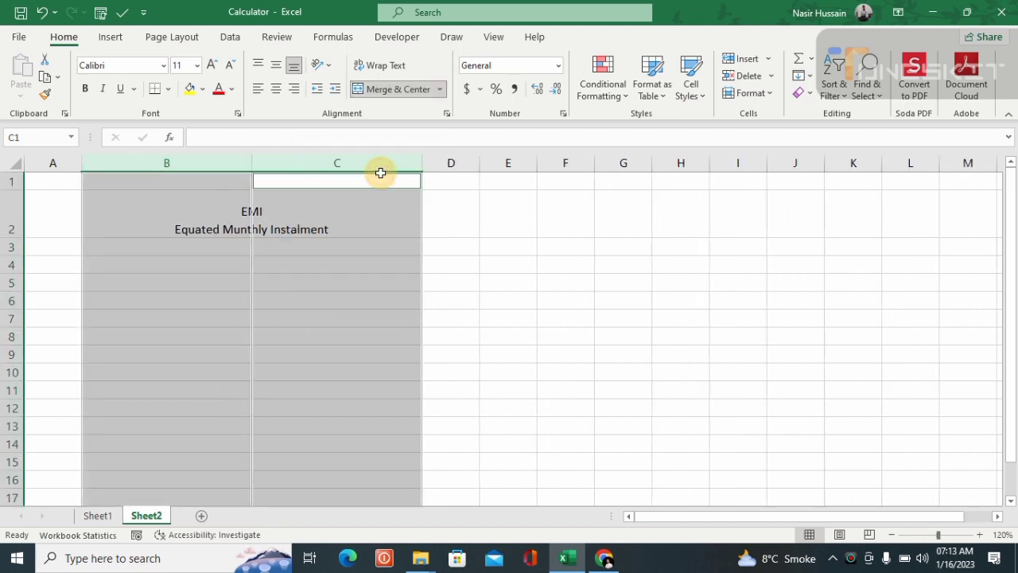
left_click(199, 259)
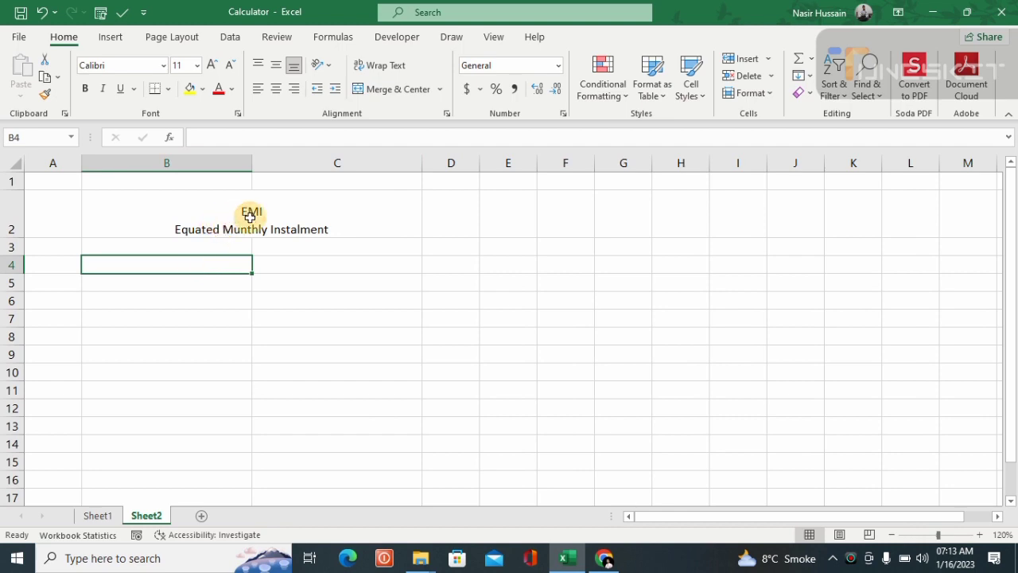
Step: Set the font of the title's first line, EMI, to Arial Black
left_click(250, 217)
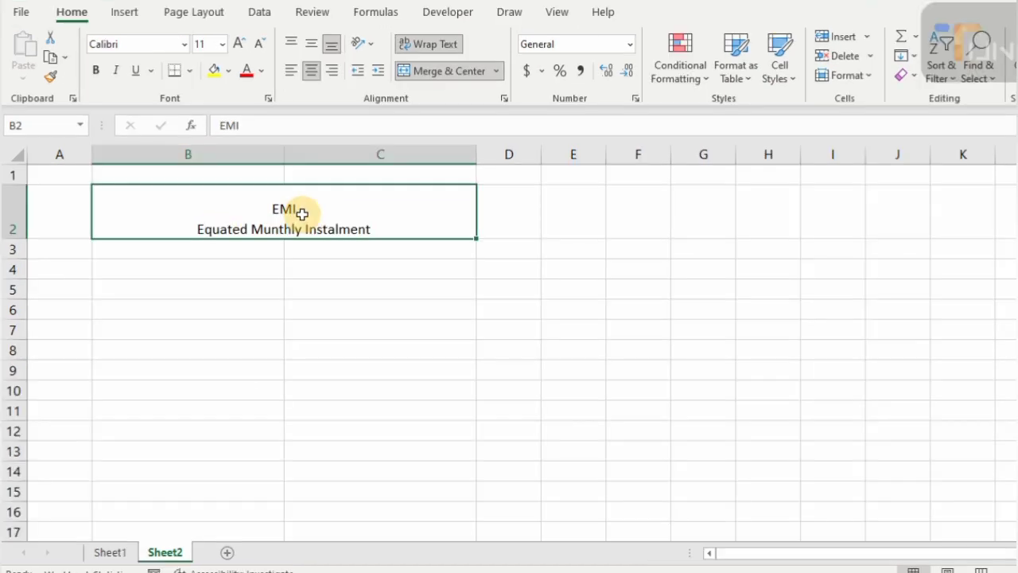
double_click(303, 211)
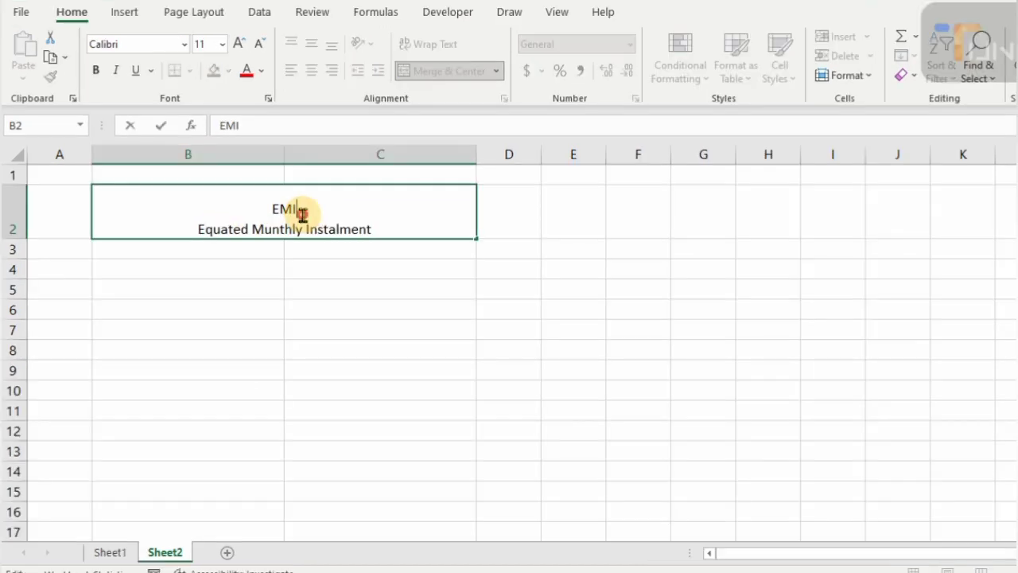
left_click_drag(302, 209, 266, 208)
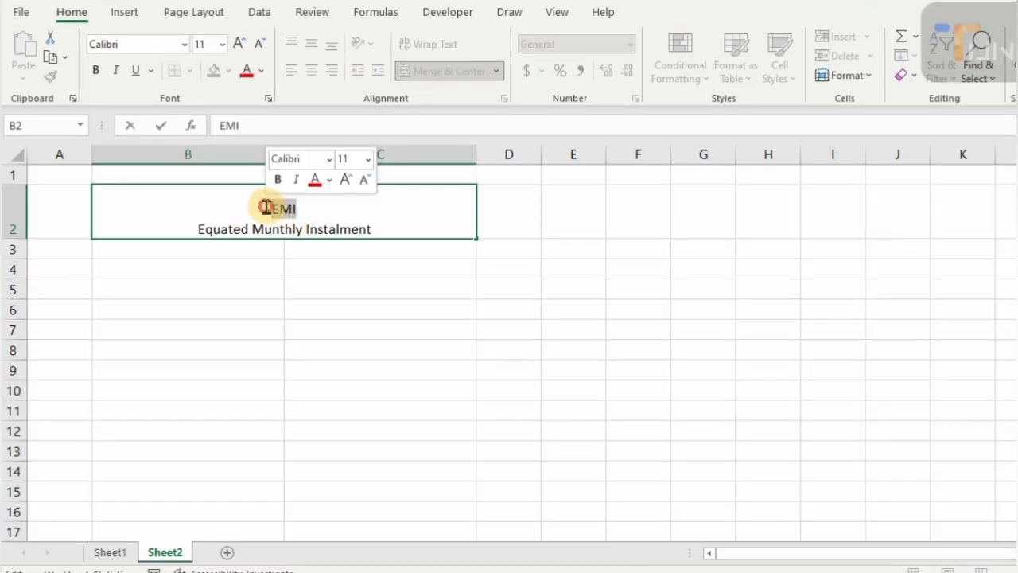
left_click(184, 45)
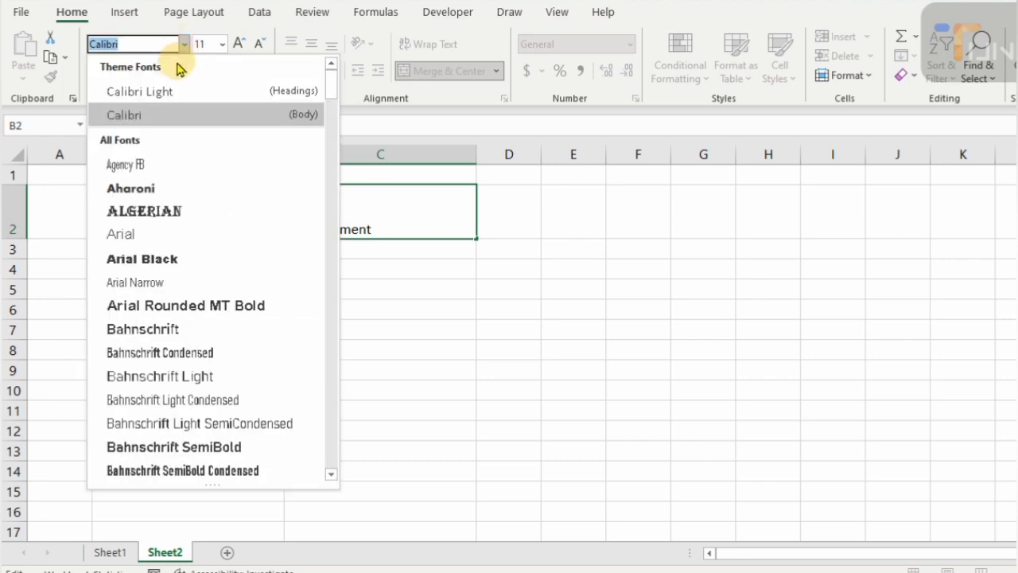
left_click(180, 256)
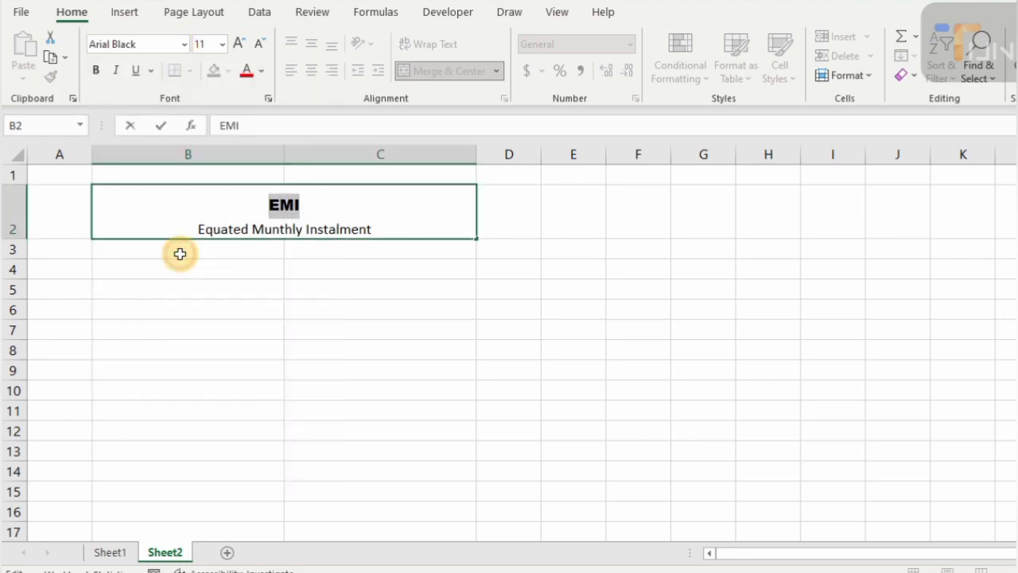
Step: Set the font of the title's second line, Equated Munthly Instalment, to Bahnschrift
left_click_drag(374, 230, 194, 230)
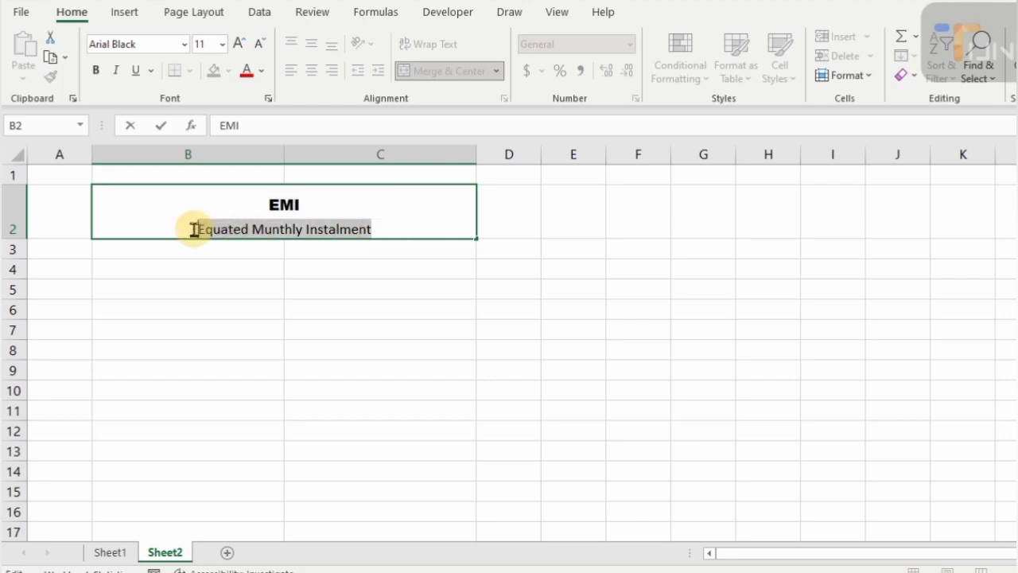
left_click(184, 44)
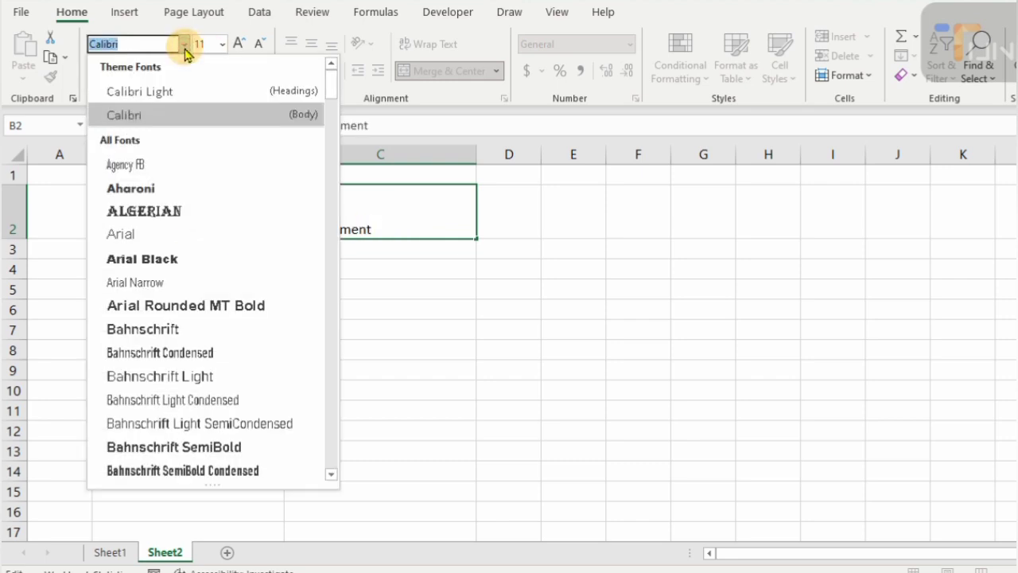
left_click(171, 335)
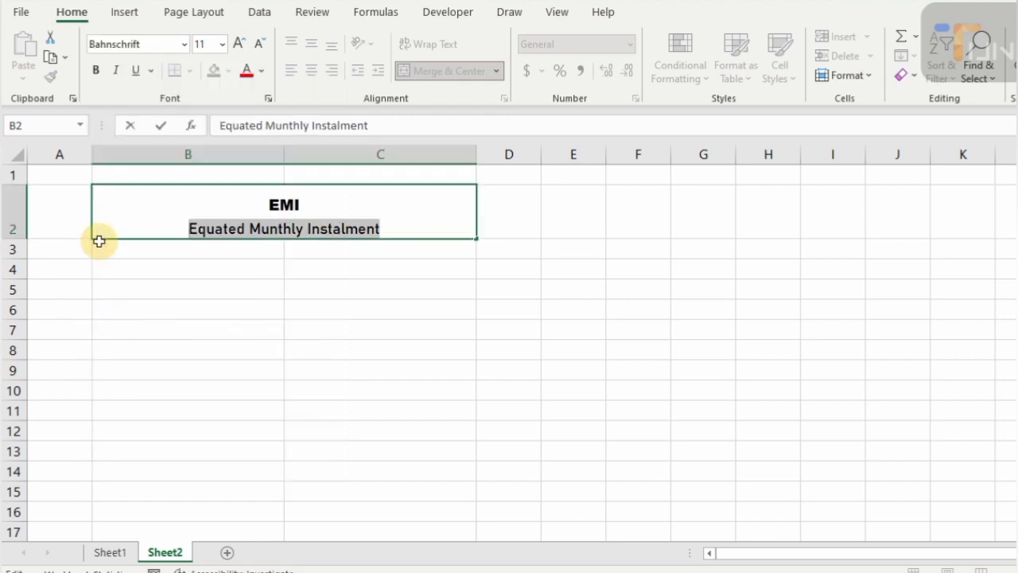
left_click(243, 290)
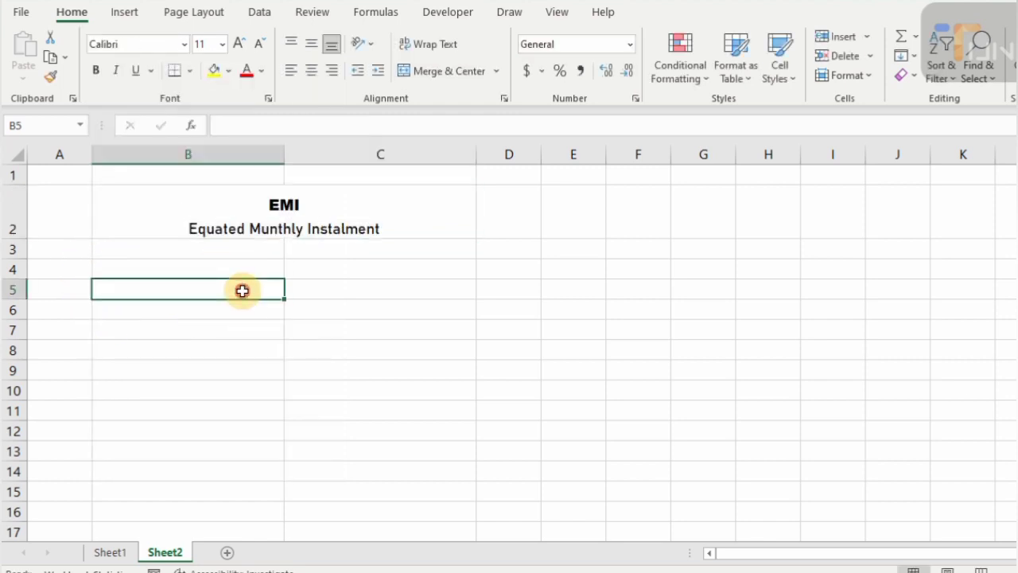
left_click(365, 228)
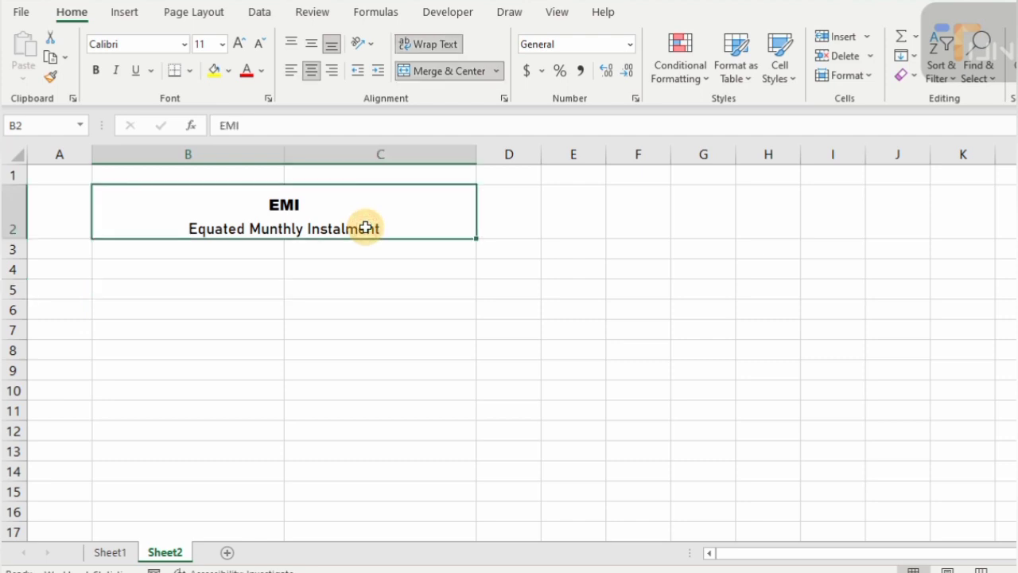
Step: Apply all borders plus a thick outside border to cells B4:C6
left_click_drag(185, 271, 380, 314)
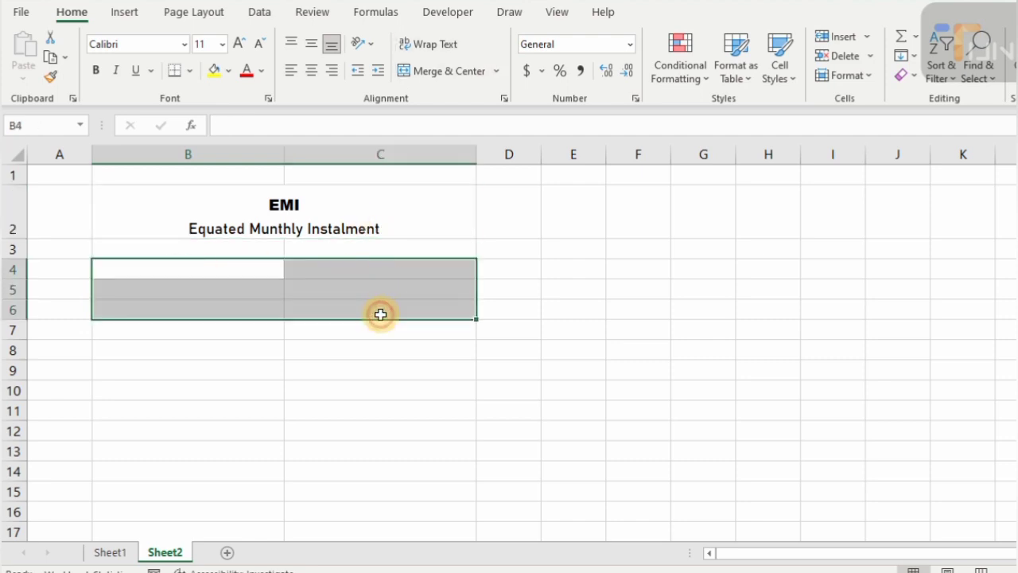
left_click(191, 73)
left_click(188, 241)
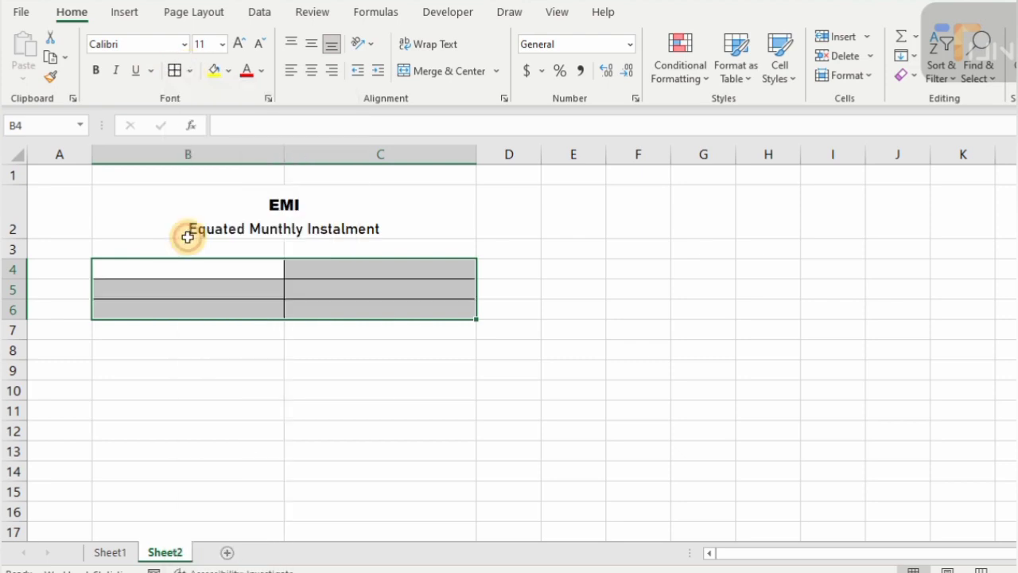
left_click(191, 70)
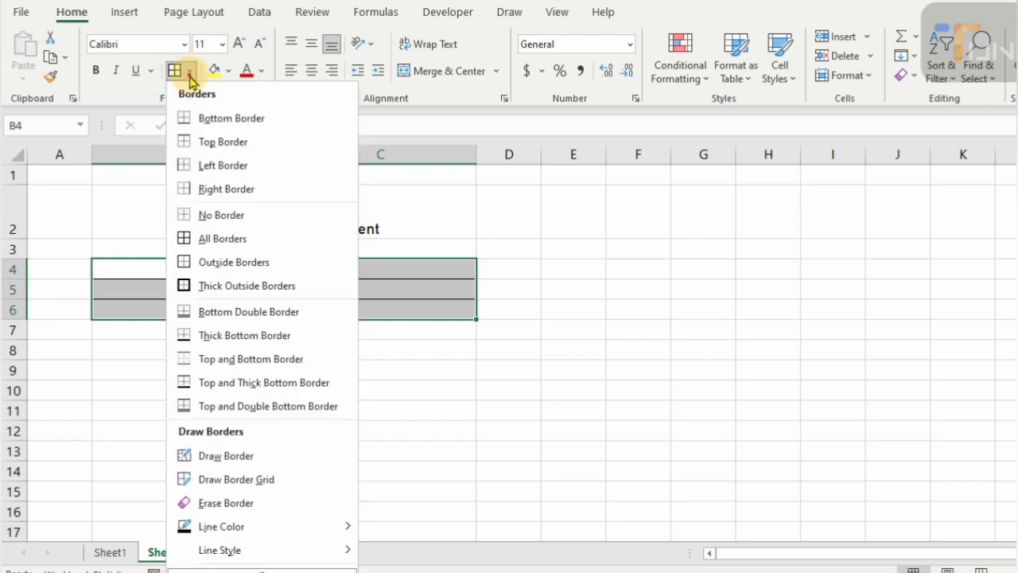
left_click(203, 286)
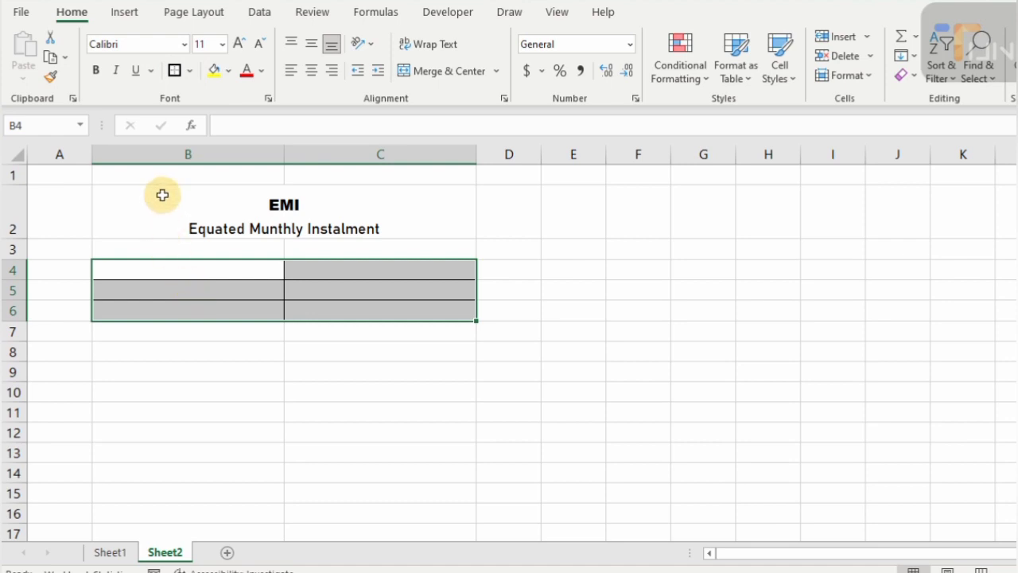
Step: Apply all borders plus a thick outside border to cells B8:C10
left_click(118, 350)
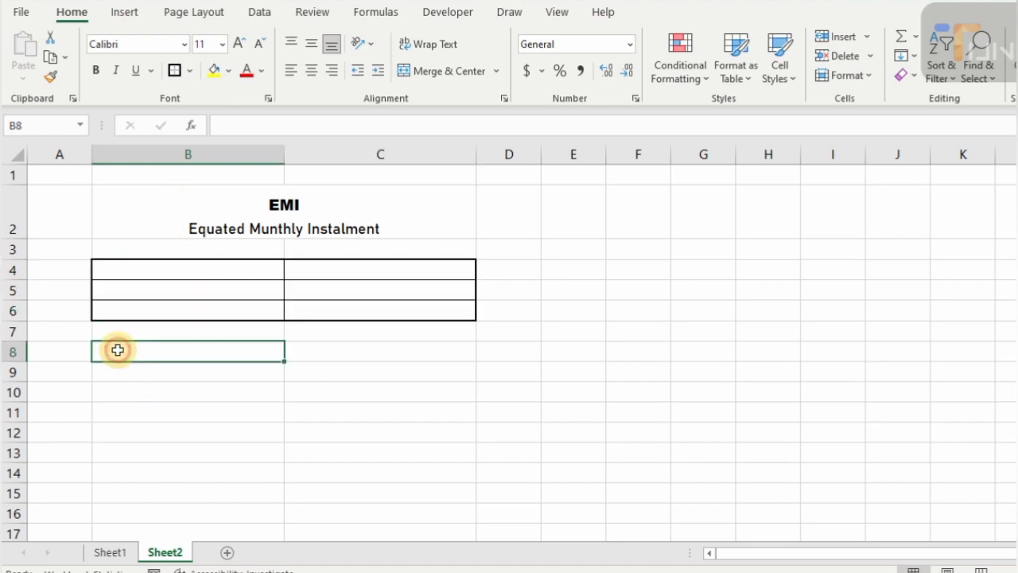
left_click_drag(118, 350, 364, 396)
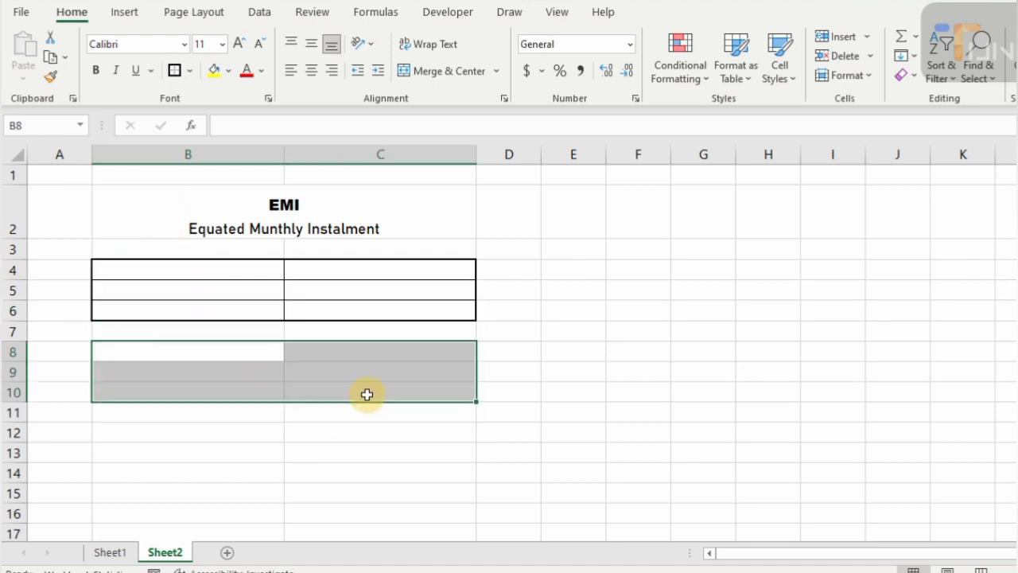
left_click(190, 70)
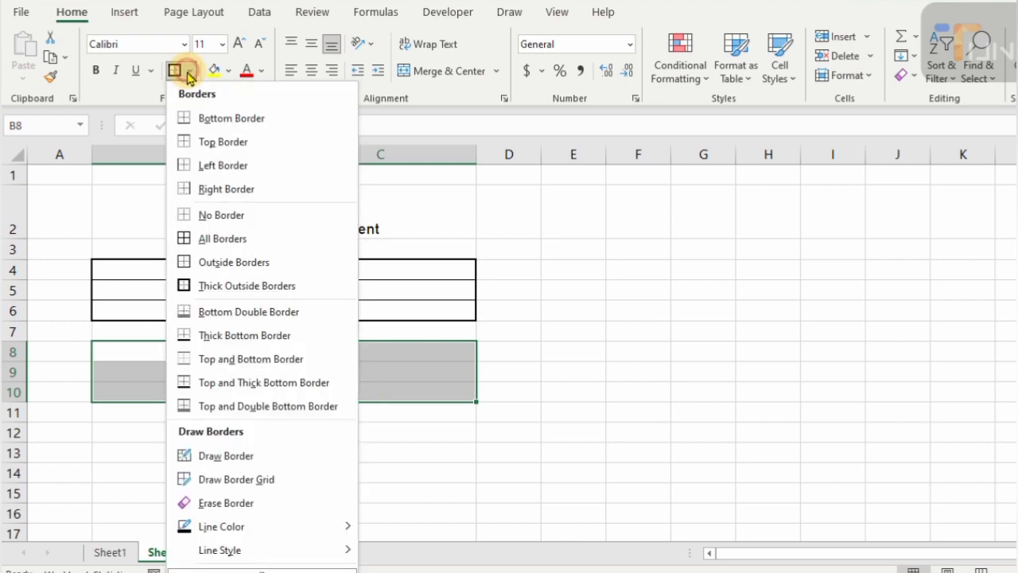
left_click(196, 238)
left_click(189, 70)
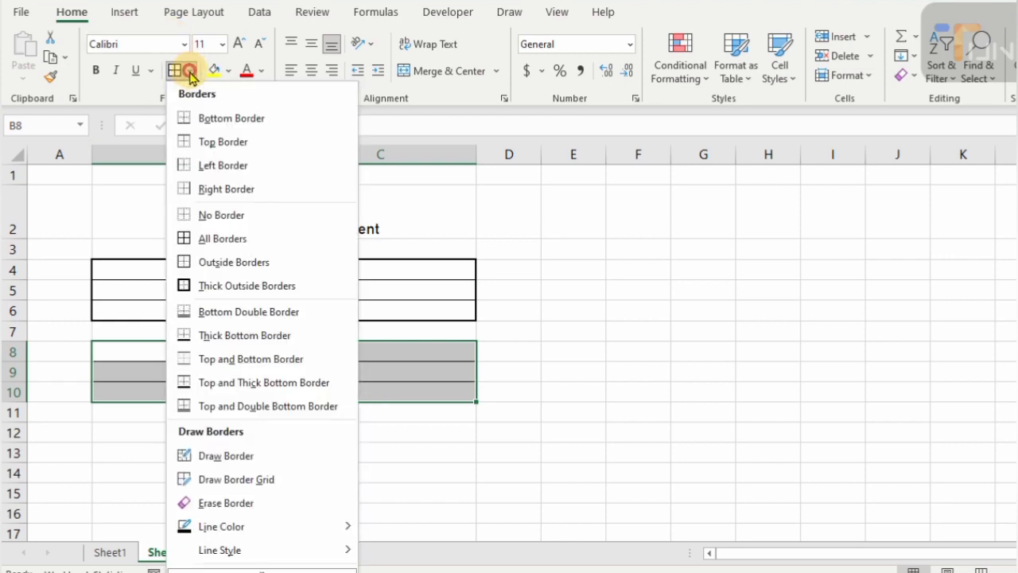
left_click(212, 280)
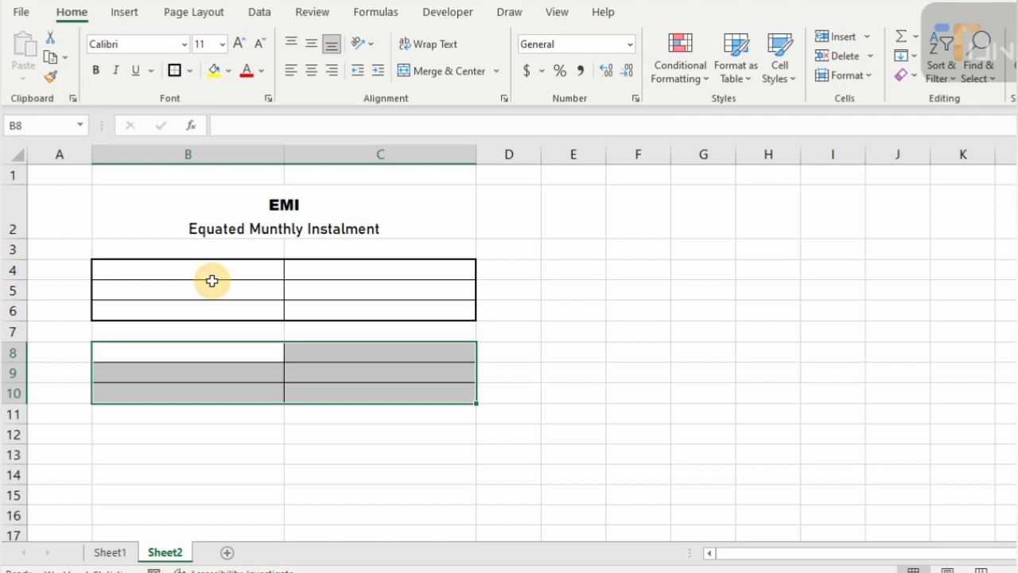
Step: Insert a new column before the form's first column and narrow it to a slim margin
left_click(75, 308)
key("Right")
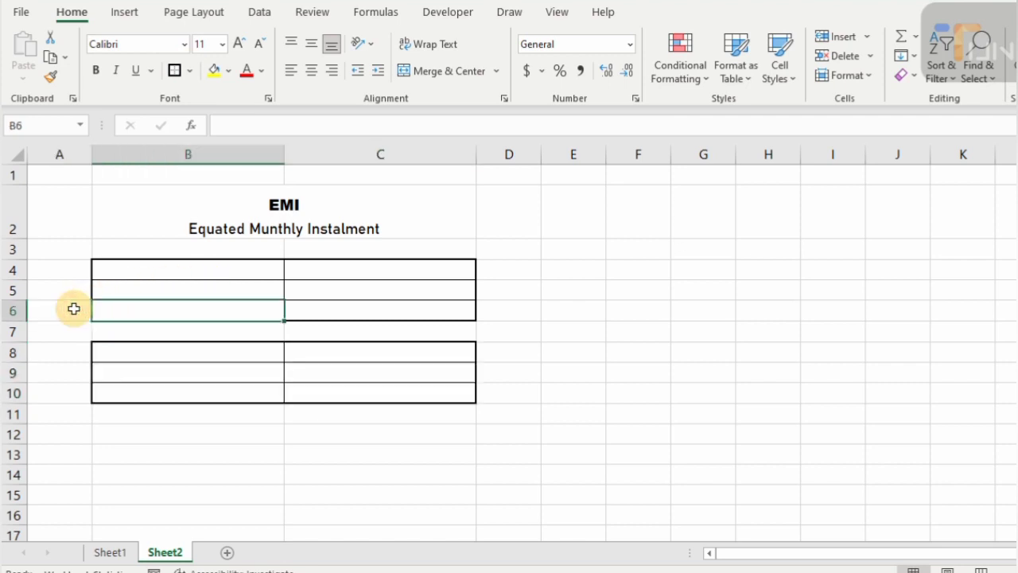
key("alt+h")
key("i")
key("c")
left_click_drag(154, 164, 110, 175)
Step: Merge and center cells B2:B11 in the narrow column beside the form
left_click(99, 221)
key("shift+Down")
key("shift+Down")
key("shift+Down")
key("shift+Down")
key("shift+Down")
key("shift+Down")
key("shift+Down")
key("shift+Down")
key("shift+Down")
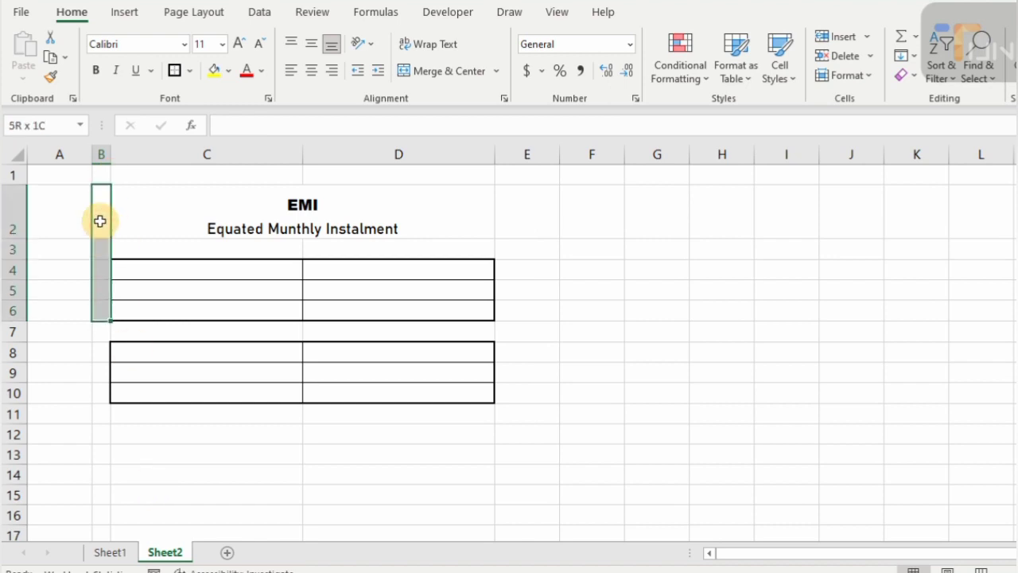
left_click(404, 71)
Step: Narrow column E to a slim margin and merge and center its cells E2:E11
left_click_drag(560, 158, 500, 414)
left_click(410, 71)
Step: Merge and center cells C11:D11 directly below the second bordered table
left_click_drag(152, 411, 390, 413)
left_click(448, 71)
left_click(234, 272)
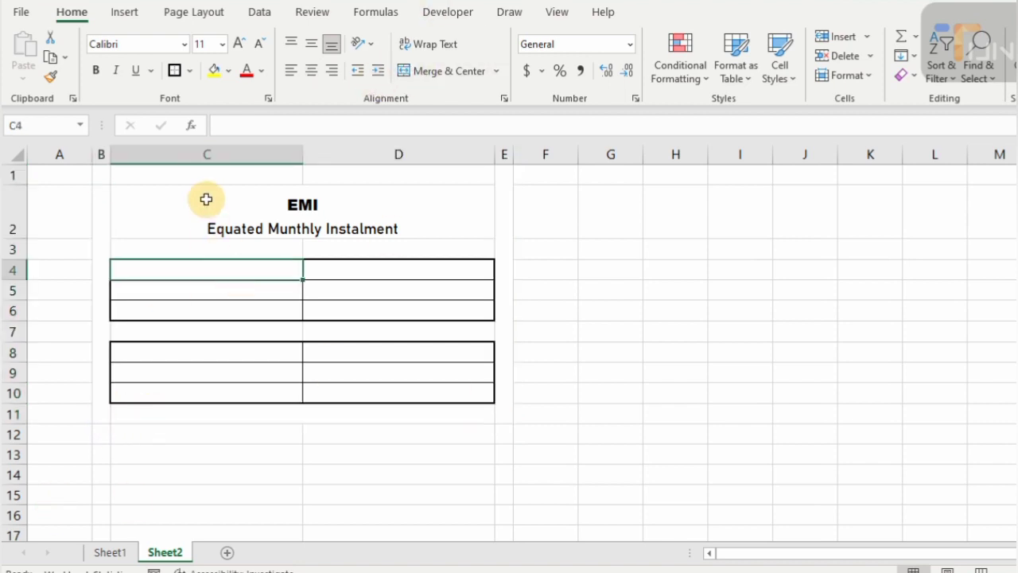
Step: Insert a blank row above the title and merge and center cells C2:D2 in it
left_click(159, 172)
key("h")
key("i")
key("r")
key("Down")
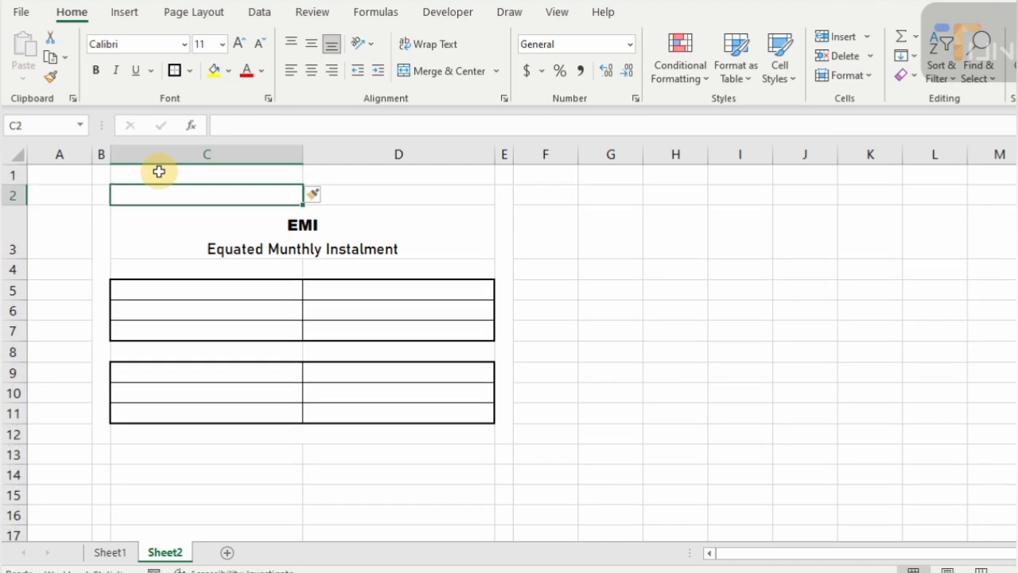
key("shift+Right")
left_click(407, 73)
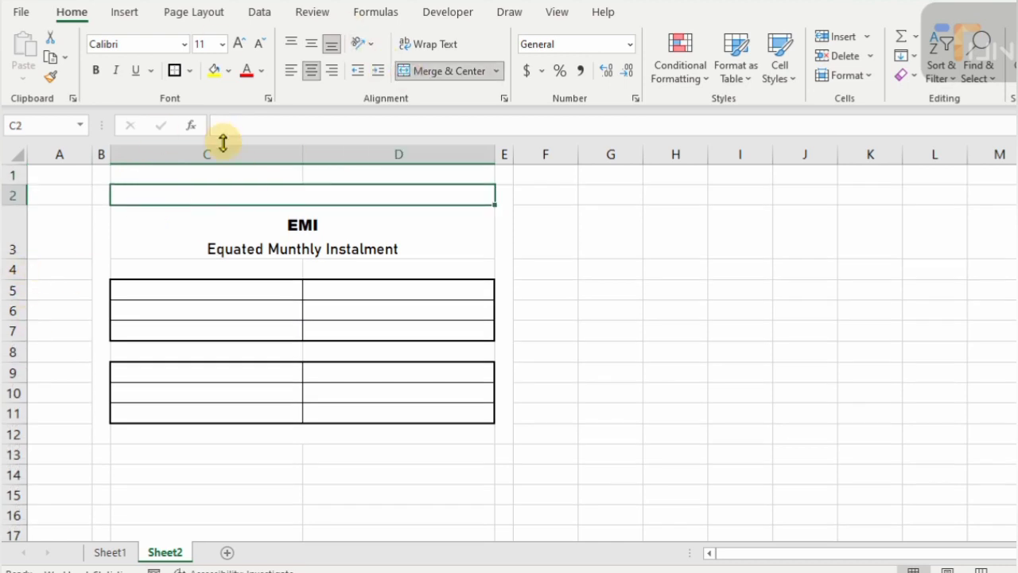
Step: Reduce the height of margin rows 2 and 12 together
left_click(12, 195)
left_click(15, 434)
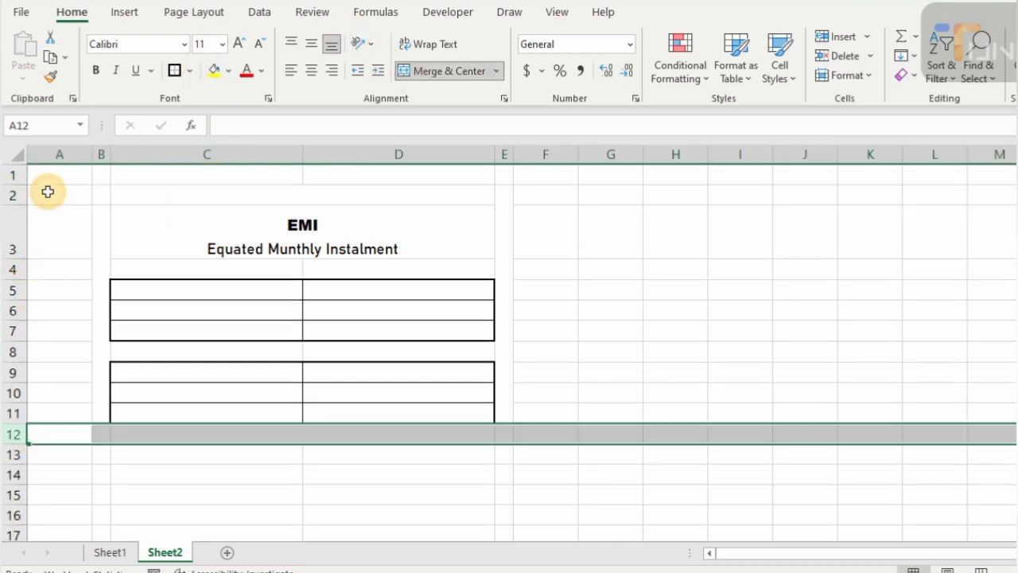
left_click(12, 195, "ctrl")
left_click_drag(13, 444, 14, 438)
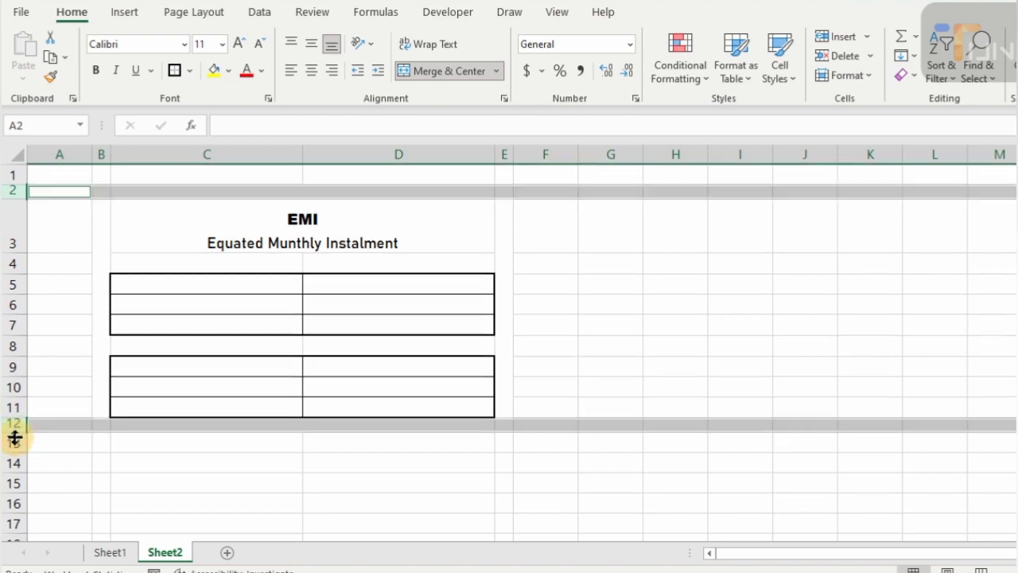
Step: Narrow margin columns B and E together
left_click(101, 155)
left_click(505, 154, "ctrl")
left_click_drag(511, 157, 506, 157)
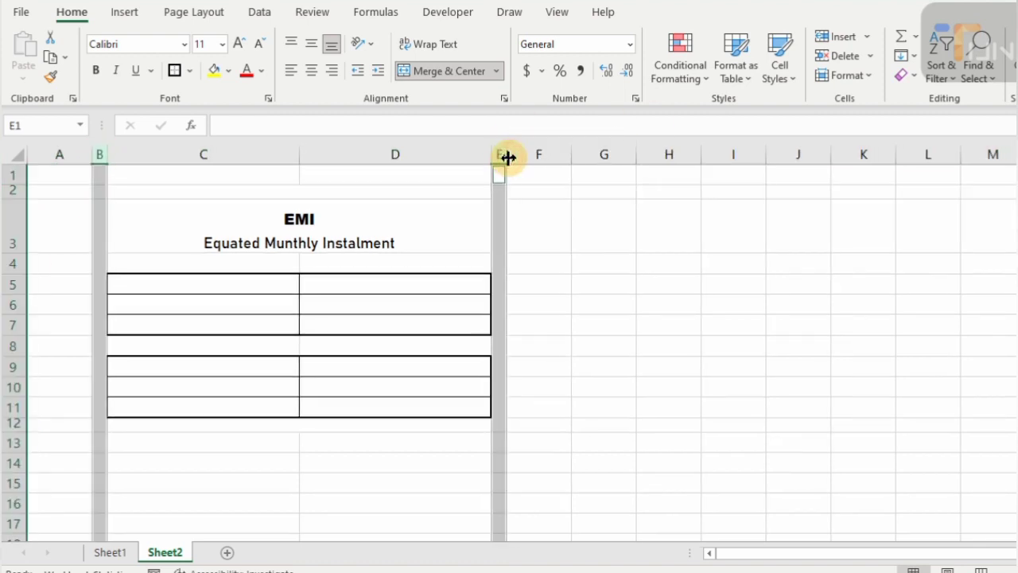
Step: Fill the whole form area B2:E12 with light blue
left_click(202, 422)
left_click_drag(100, 196, 493, 424)
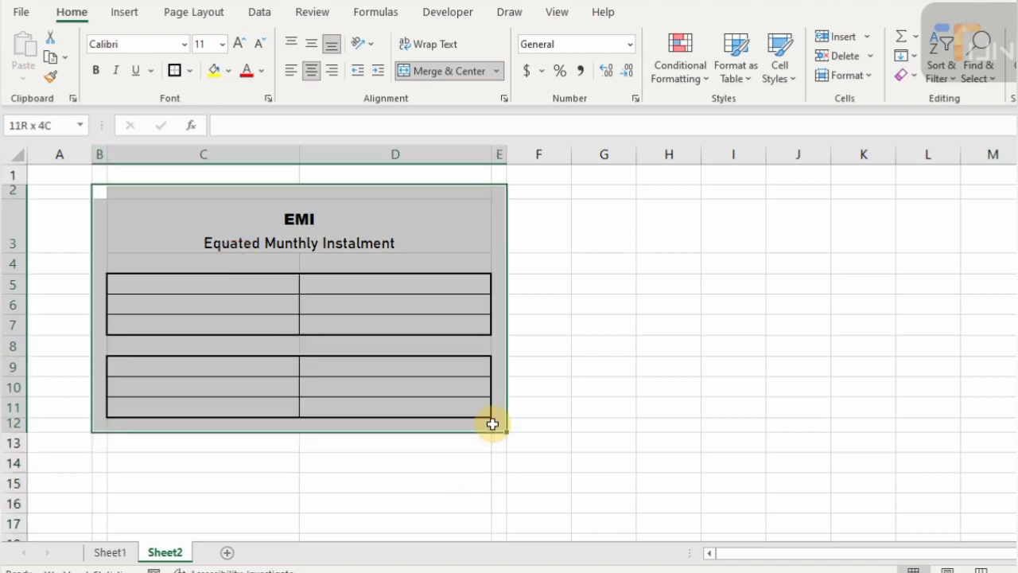
left_click(228, 70)
left_click(326, 136)
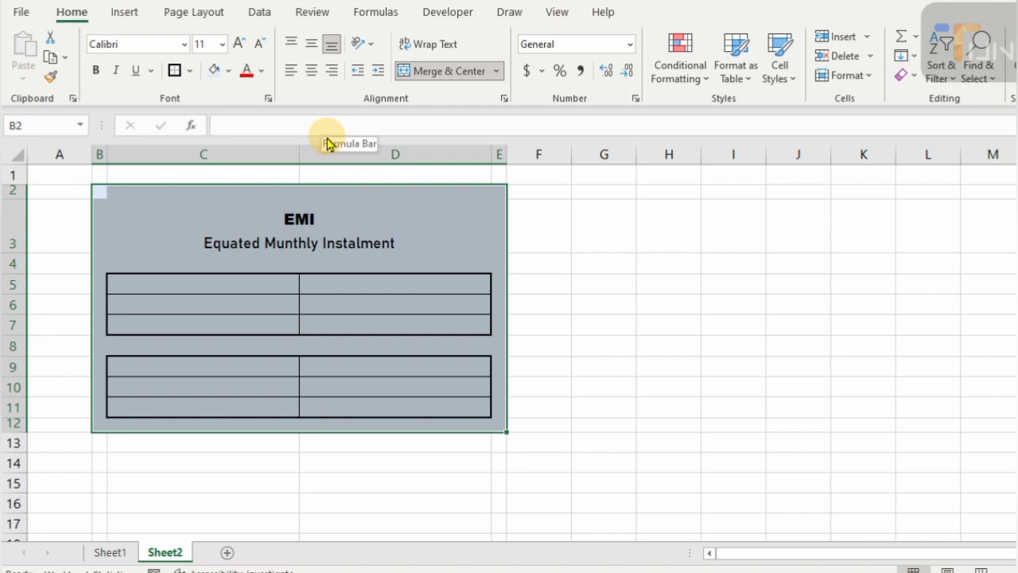
Step: Increase the title cell's font size to 16 and make row 3 taller to fit it
left_click(212, 230)
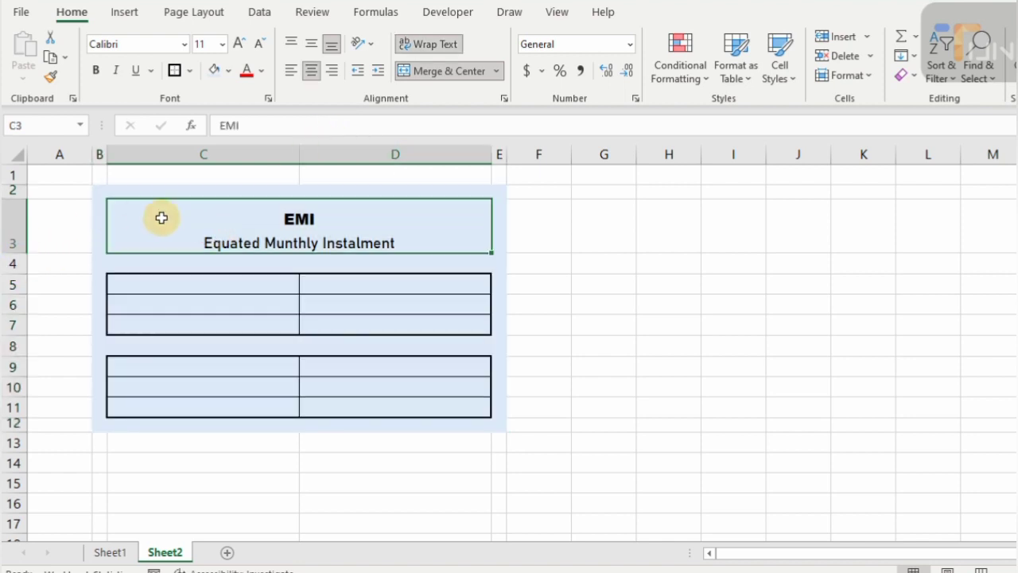
left_click(237, 43)
left_click(237, 44)
left_click(237, 44)
left_click_drag(16, 253, 18, 264)
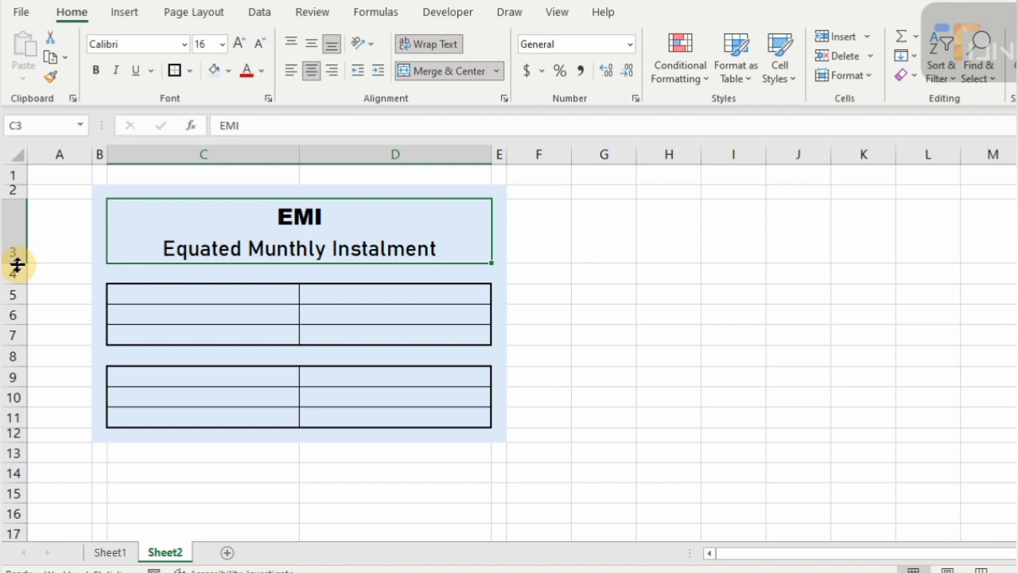
left_click(190, 70)
mouse_move(219, 550)
left_click(387, 564)
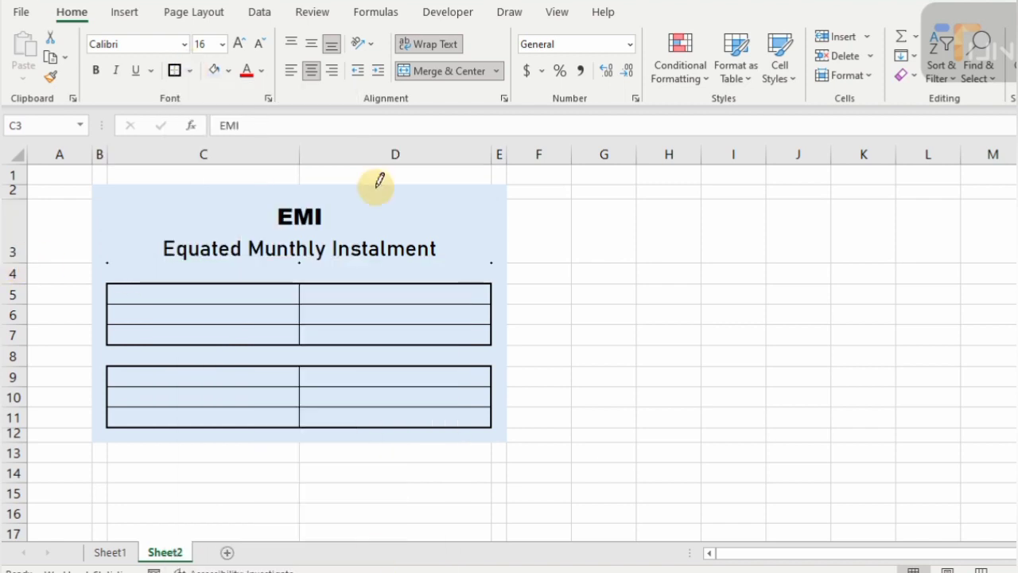
left_click(306, 263)
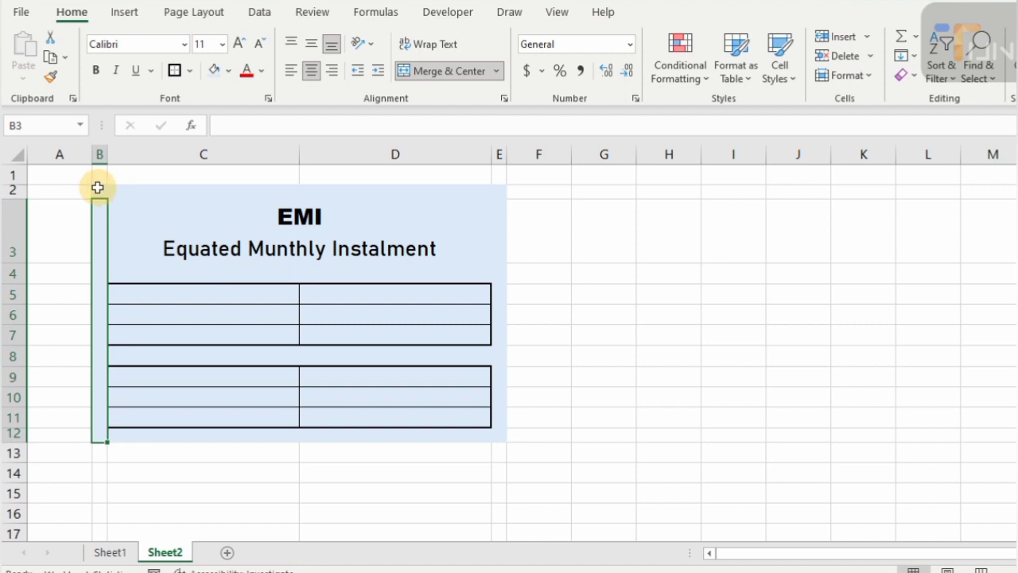
Step: Apply a thick light-blue outline border around the whole form area B2:E12
mouse_move(100, 191)
left_mouse_down()
mouse_move(453, 369)
mouse_move(518, 384)
mouse_move(484, 386)
mouse_move(496, 387)
left_mouse_up()
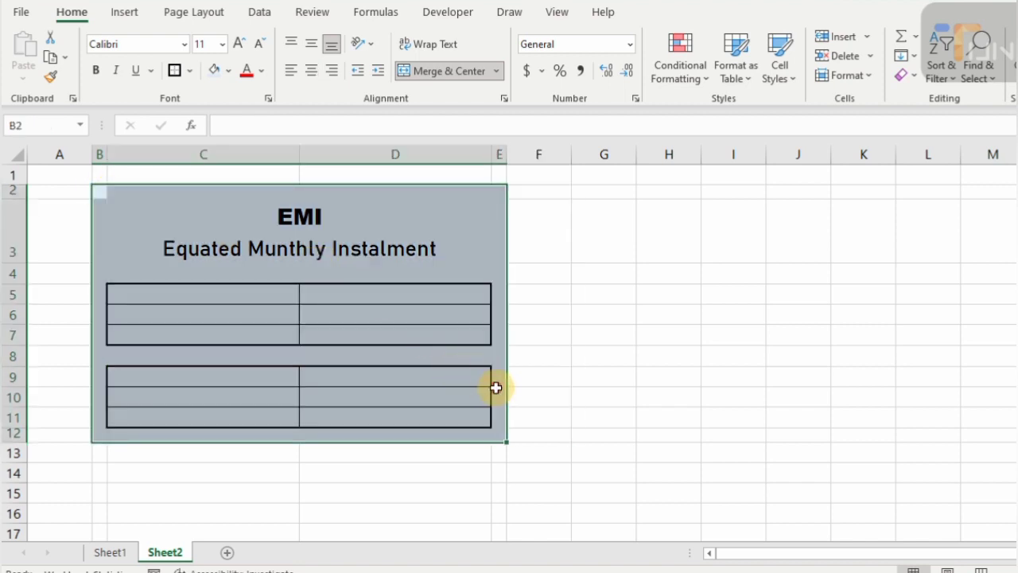
left_click(190, 71)
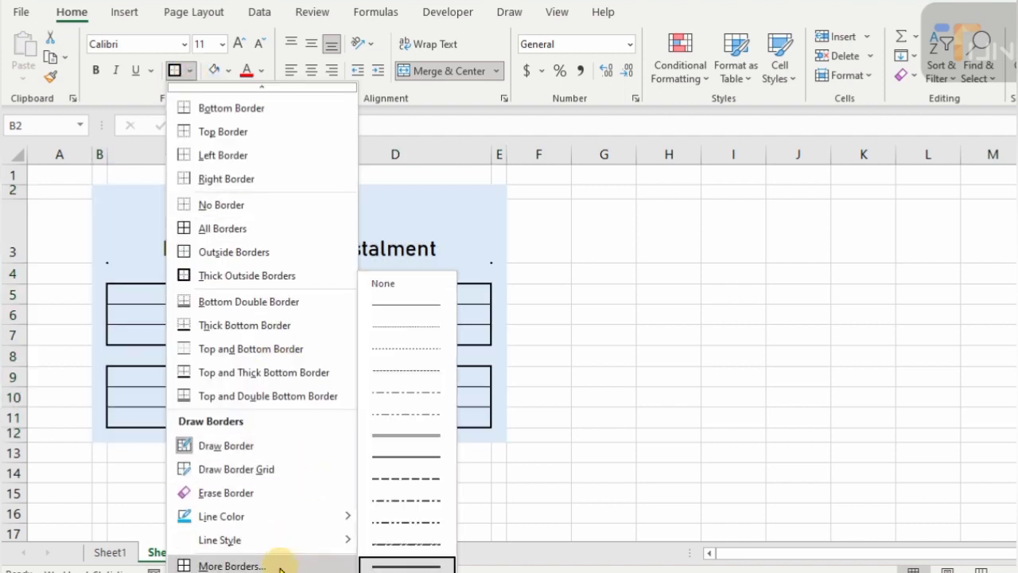
left_click(231, 566)
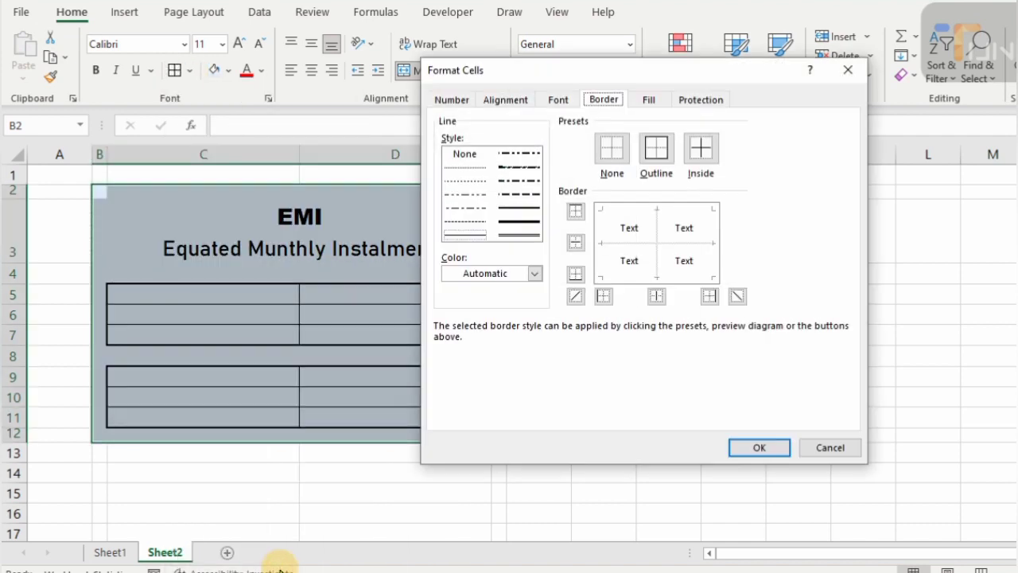
left_click(536, 273)
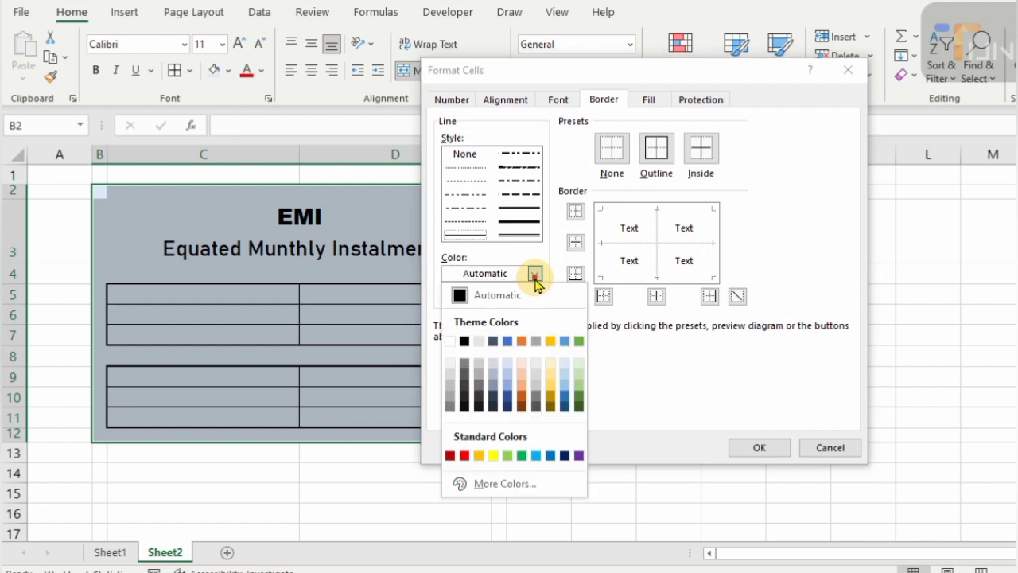
left_click(538, 456)
left_click(521, 222)
left_click(663, 151)
left_click(763, 447)
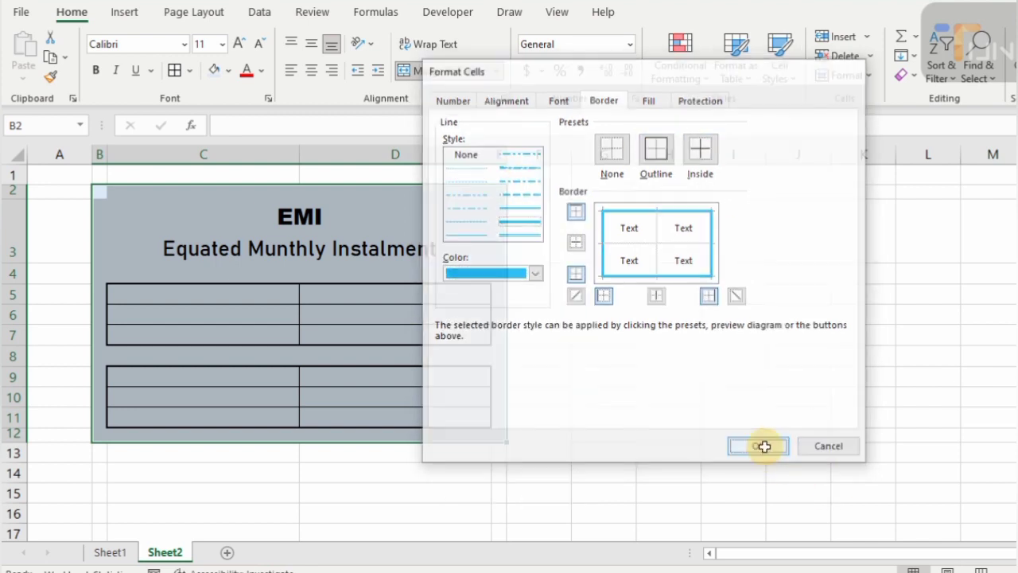
Step: Apply a thick green outline border around the merged title cell in row 3
left_click(391, 226)
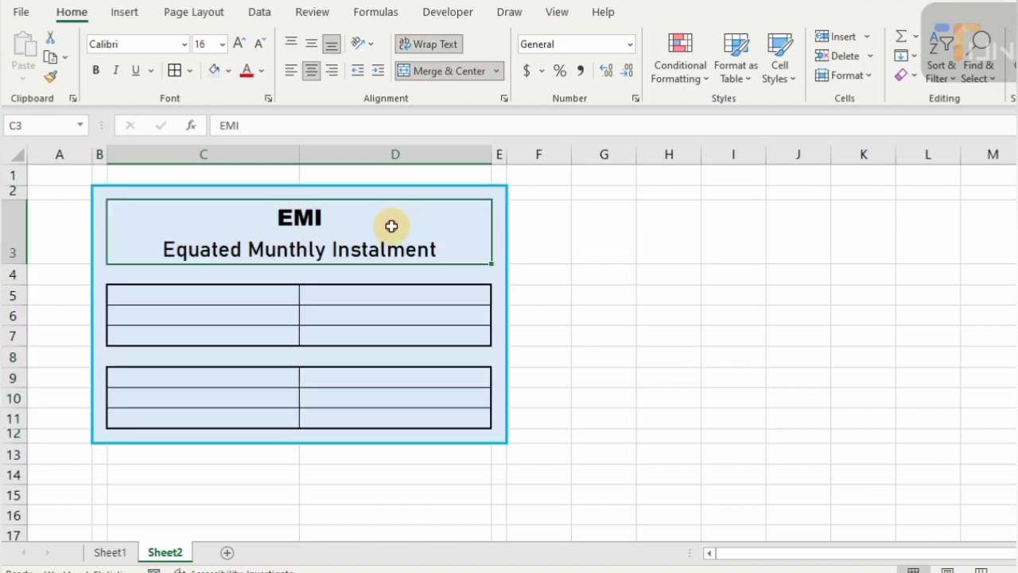
left_click(190, 70)
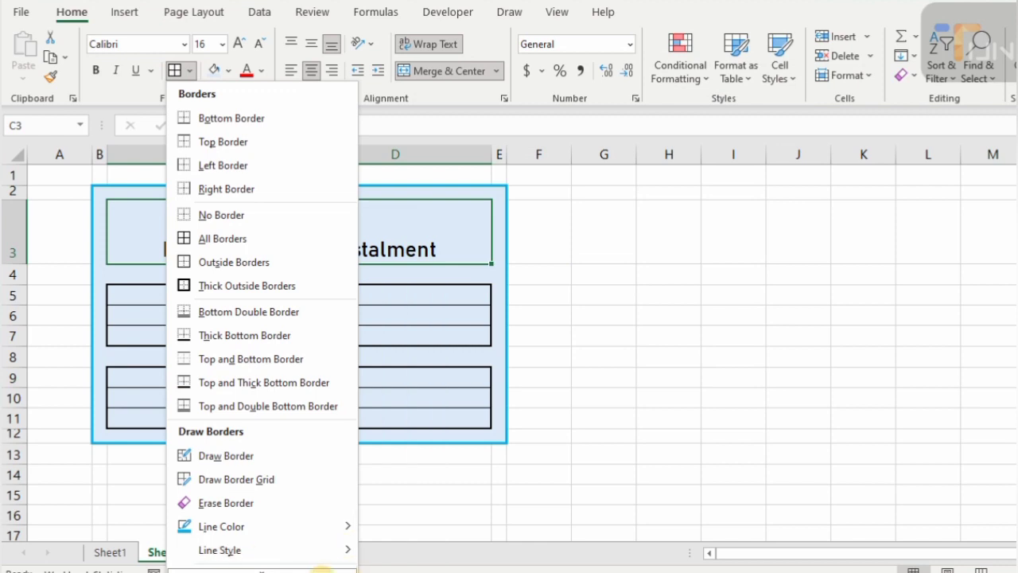
mouse_move(267, 571)
left_click(236, 566)
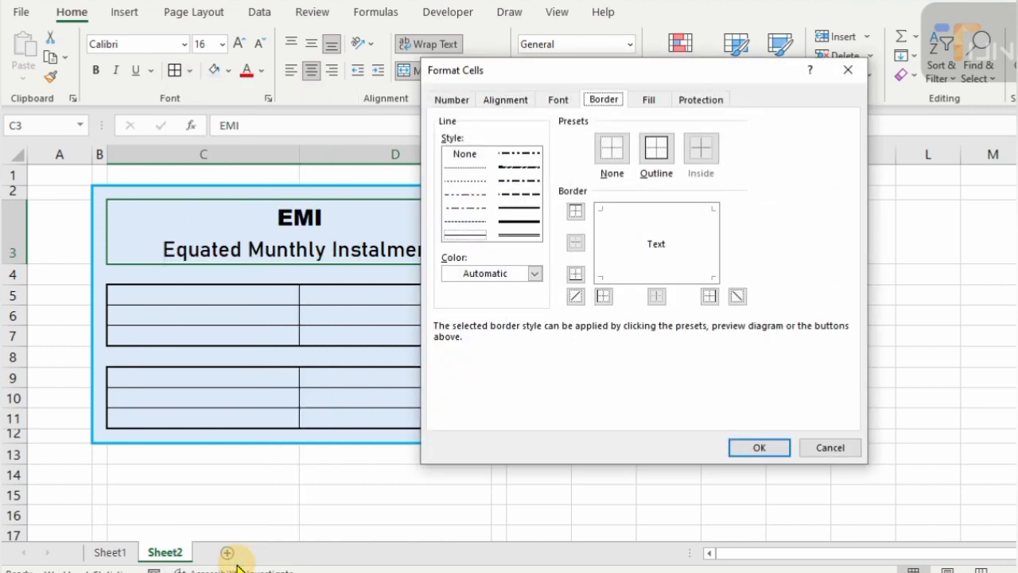
left_click(533, 277)
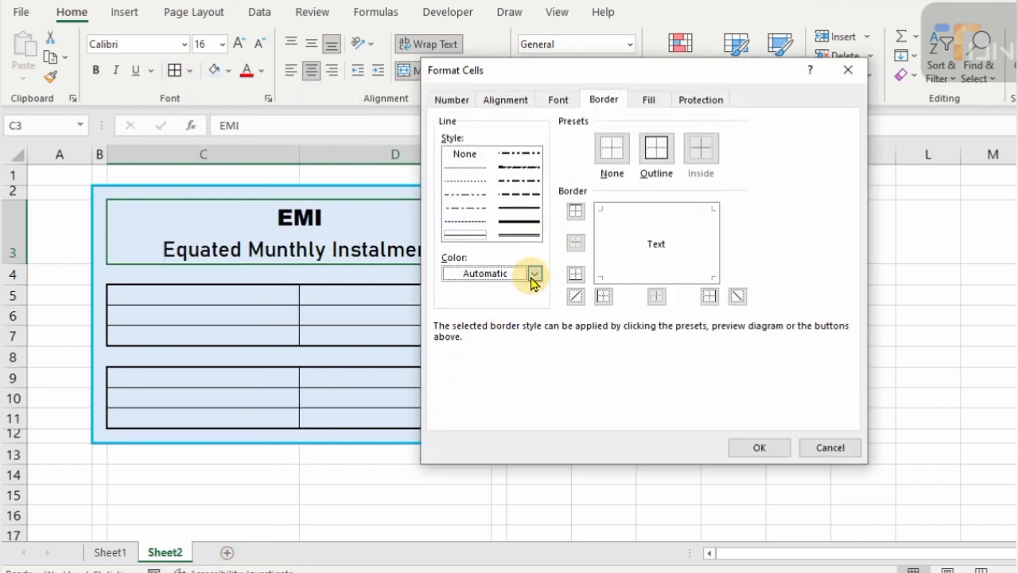
left_click(522, 459)
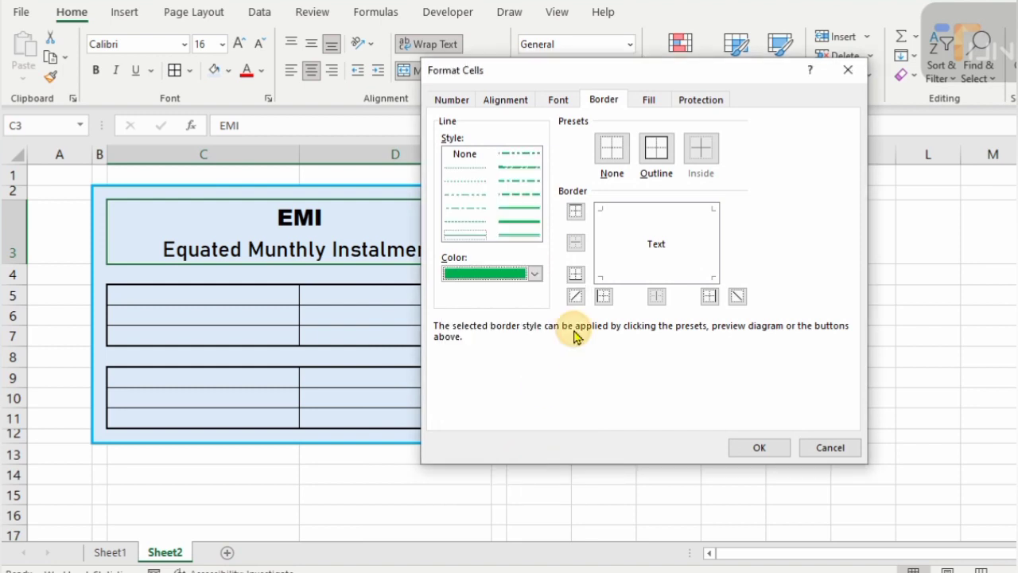
left_click(506, 221)
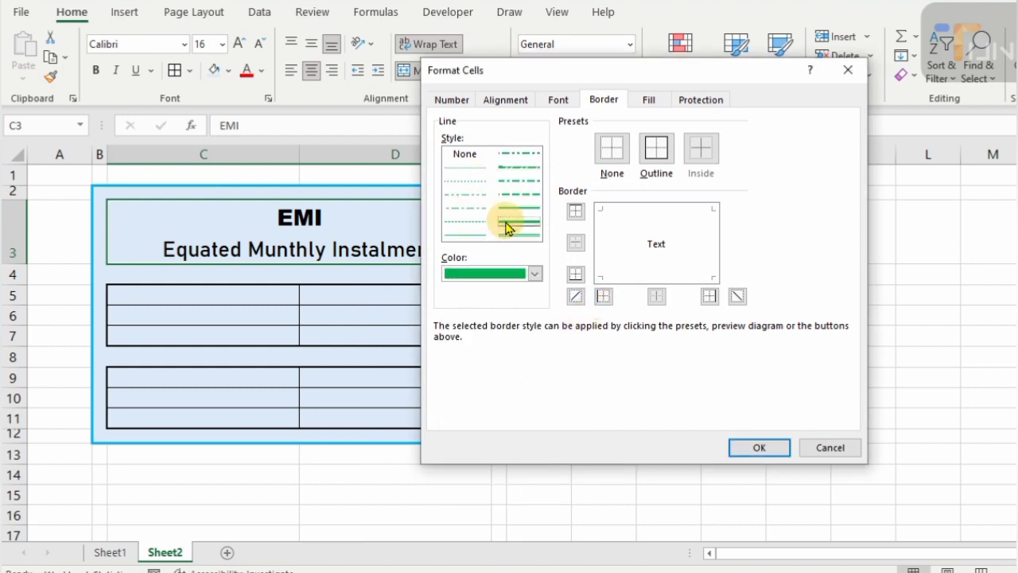
left_click(656, 147)
left_click(755, 448)
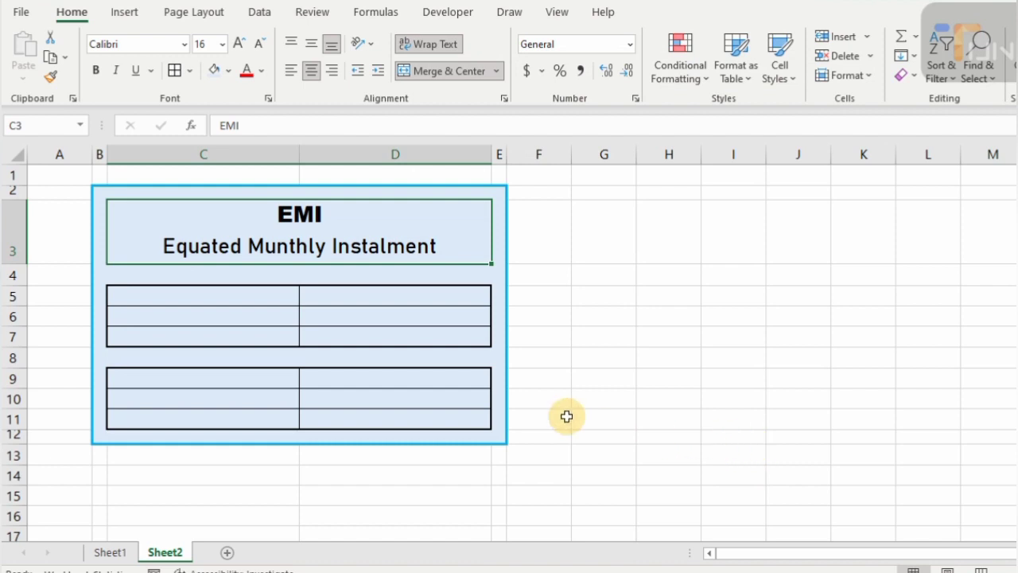
Step: Make the table rows 5 to 7 and 9 to 11 taller together
left_click(8, 296)
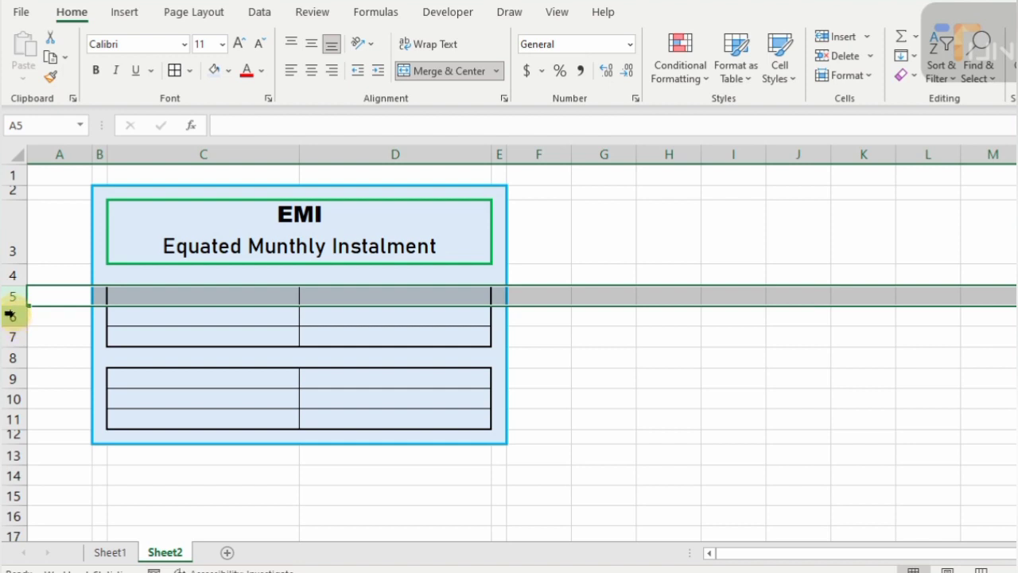
left_click(14, 316, "ctrl")
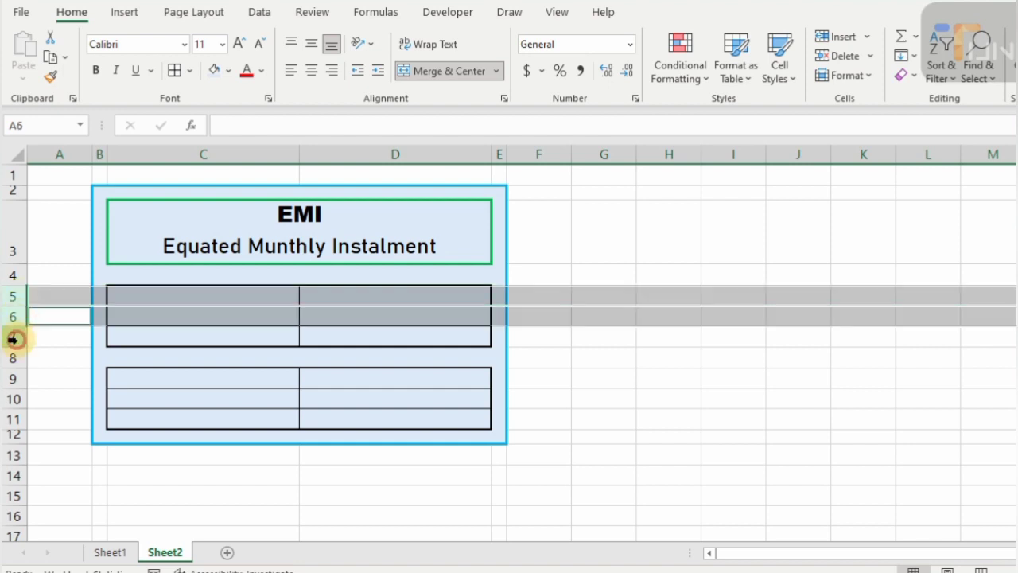
left_click(14, 336, "ctrl")
left_click(12, 378, "ctrl")
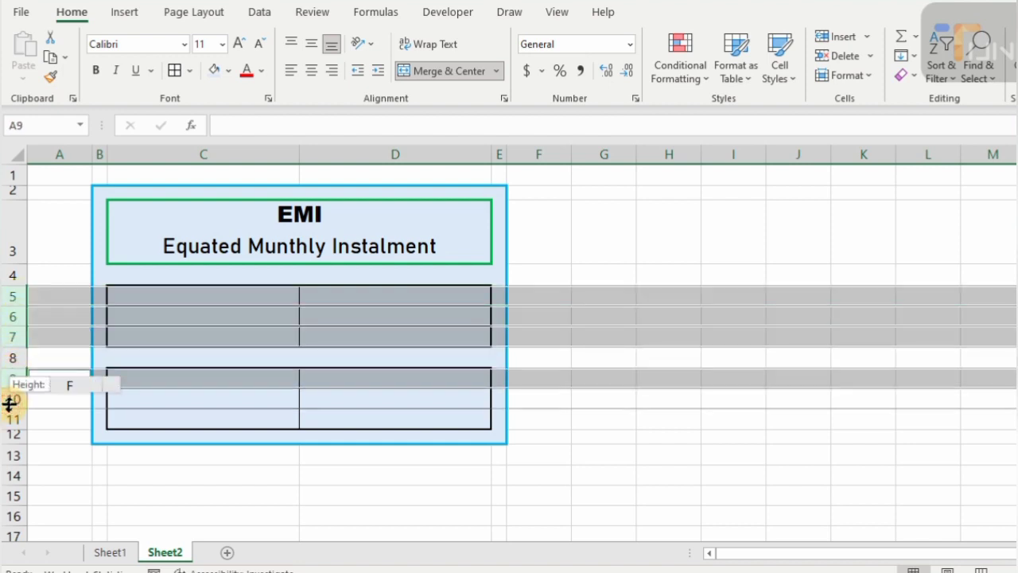
left_click(11, 399, "ctrl")
left_click(11, 420, "ctrl")
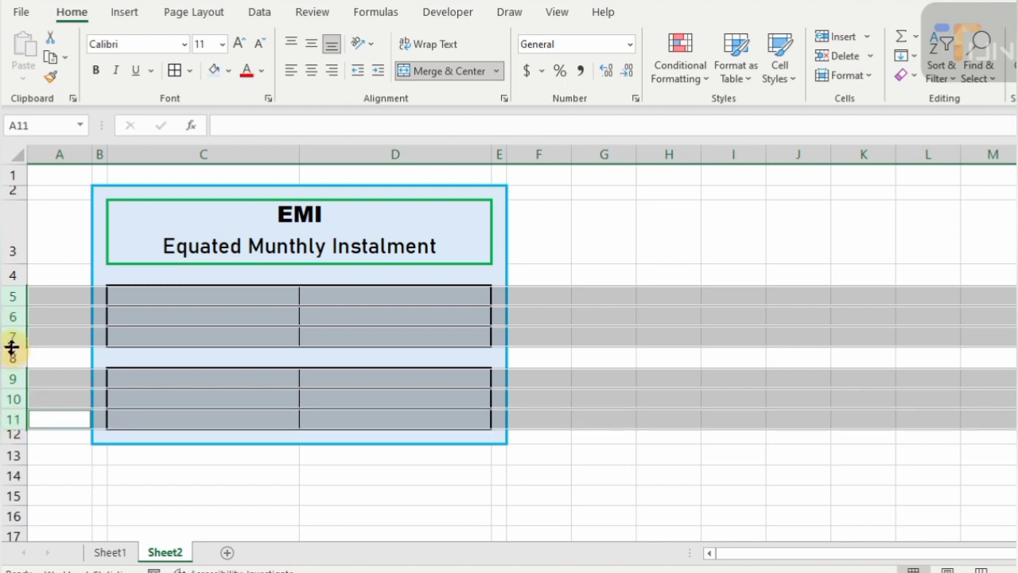
left_click_drag(13, 348, 12, 353)
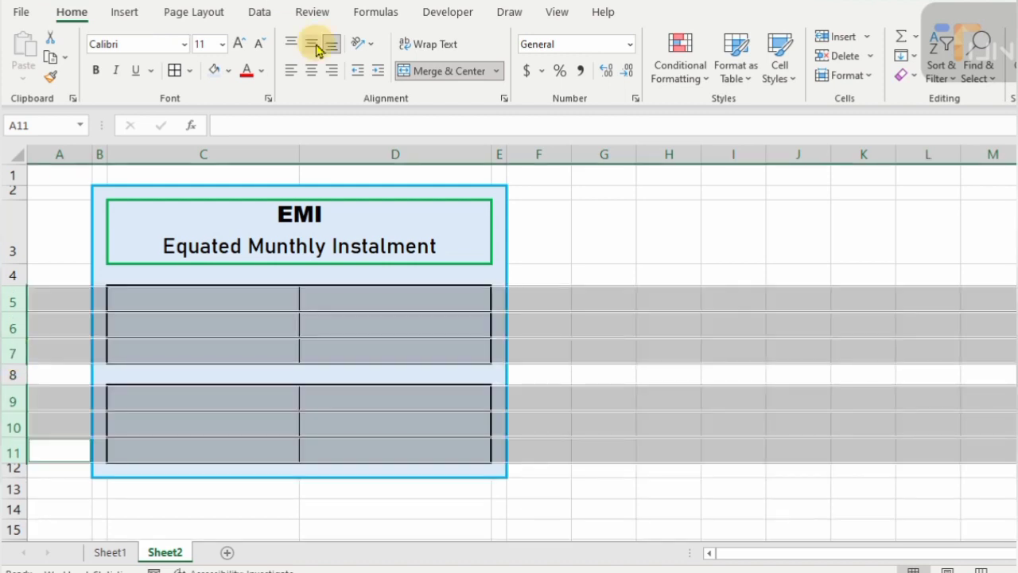
Step: Format table rows 5–7 and 9–11 with horizontally and vertically centred content, font size 14 and a slightly greater row height
left_click(312, 72)
left_click(313, 45)
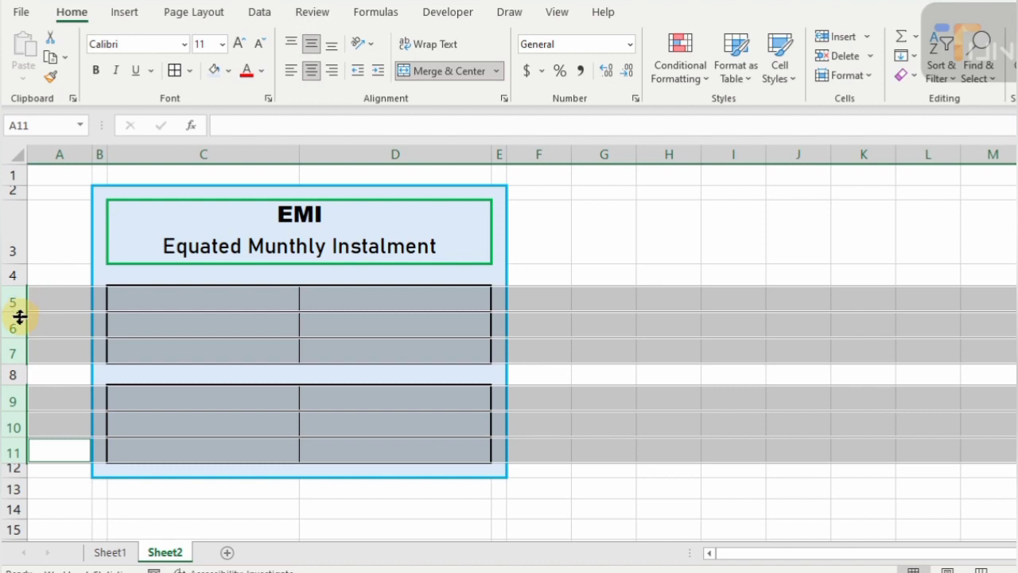
left_click_drag(19, 310, 19, 314)
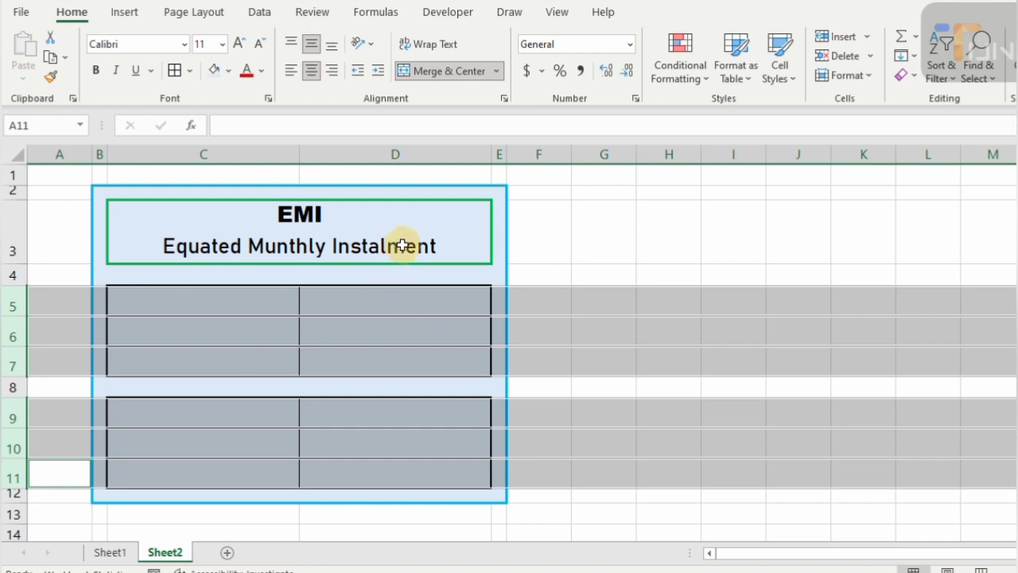
left_click(239, 43)
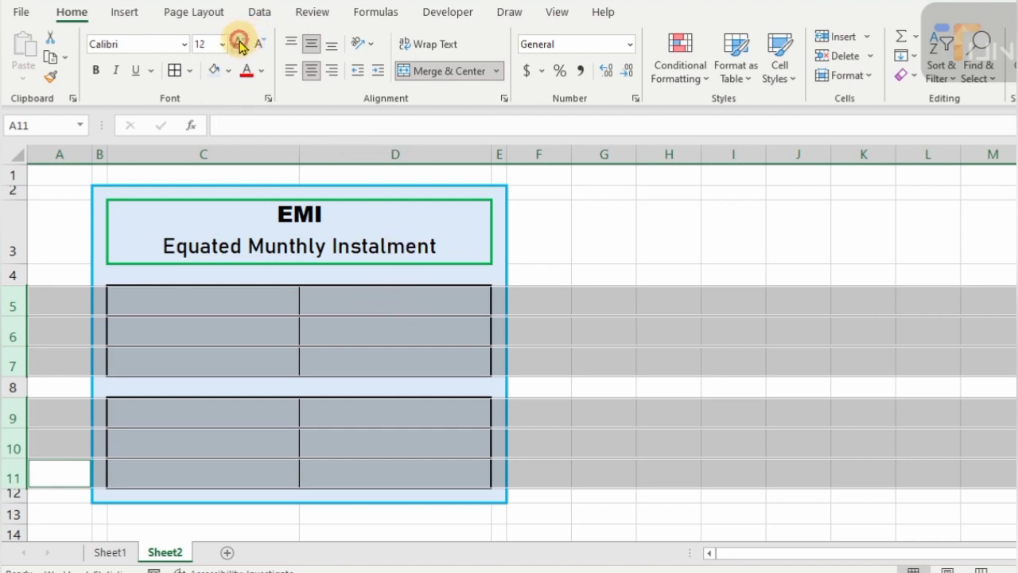
left_click(239, 299)
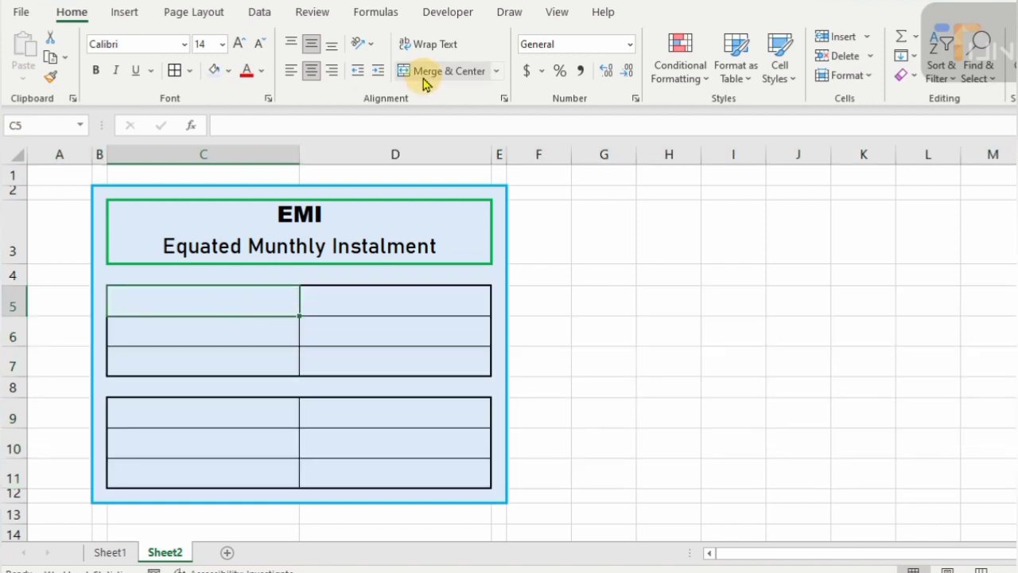
Step: Hide the gridlines on Sheet2
left_click(557, 12)
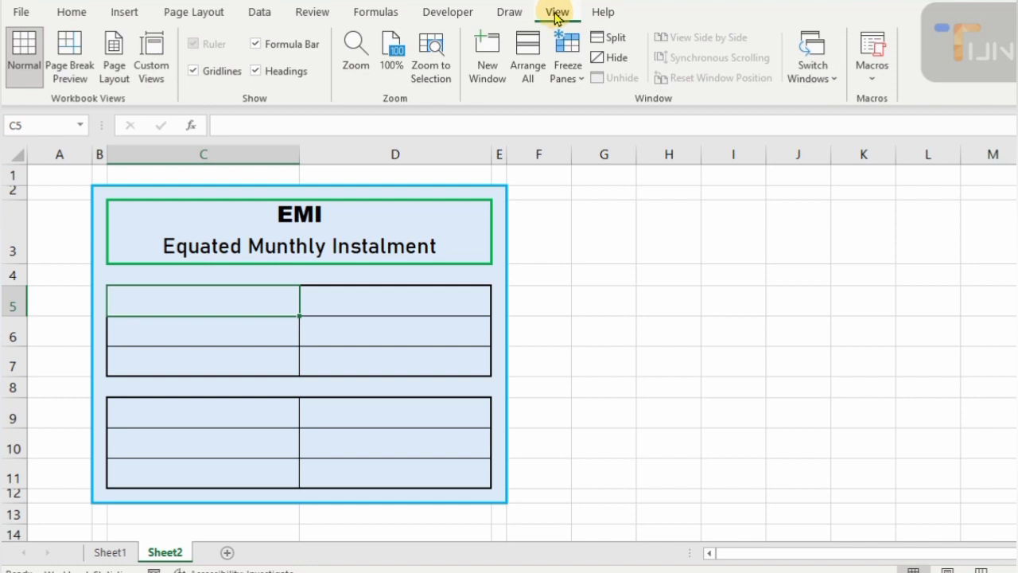
left_click(193, 71)
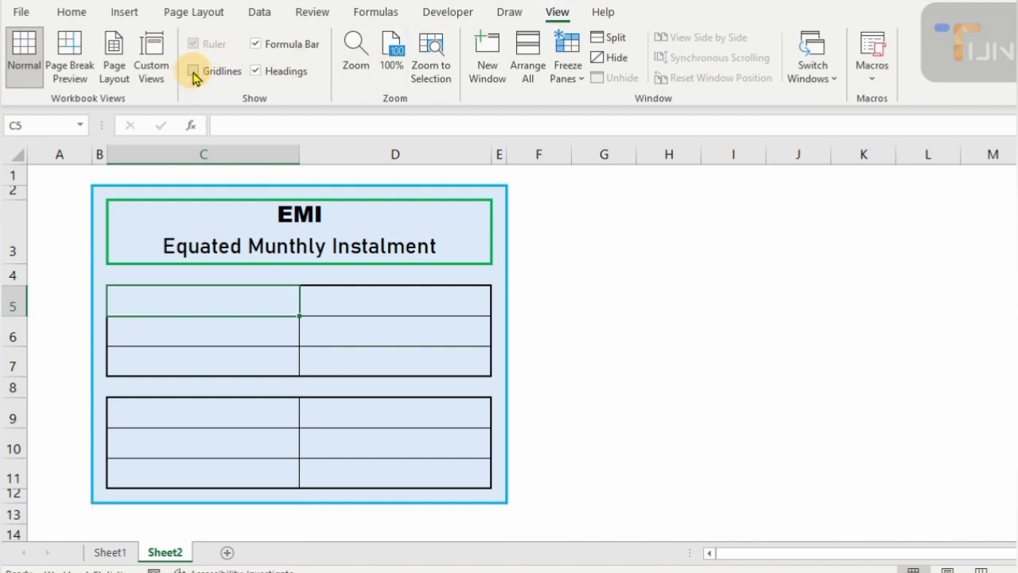
Step: Fill every cell of the sheet outside the form area B2:E12 with a medium light blue
left_click(17, 156)
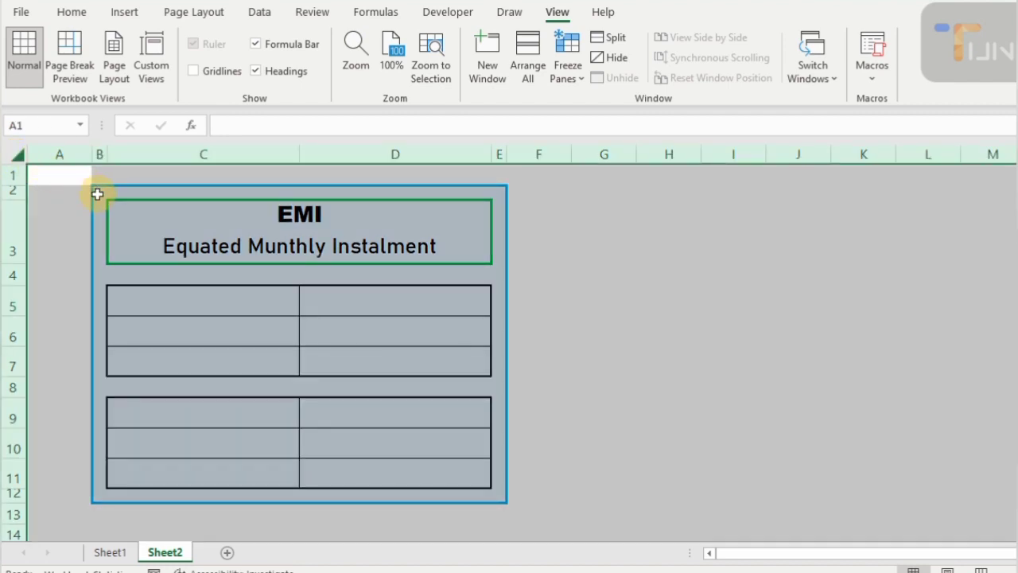
left_click_drag(97, 193, 350, 379)
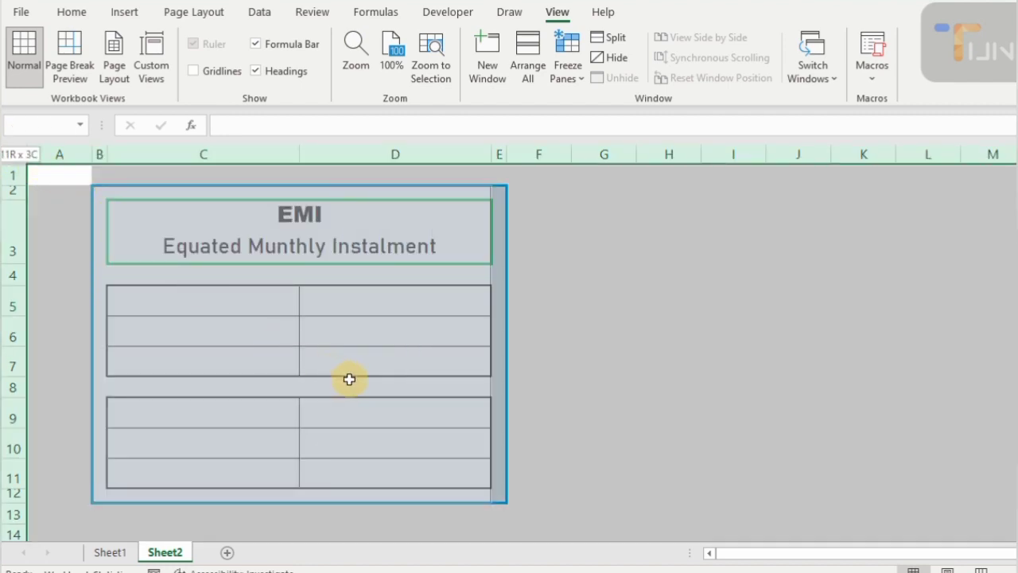
left_click_drag(478, 412, 503, 412)
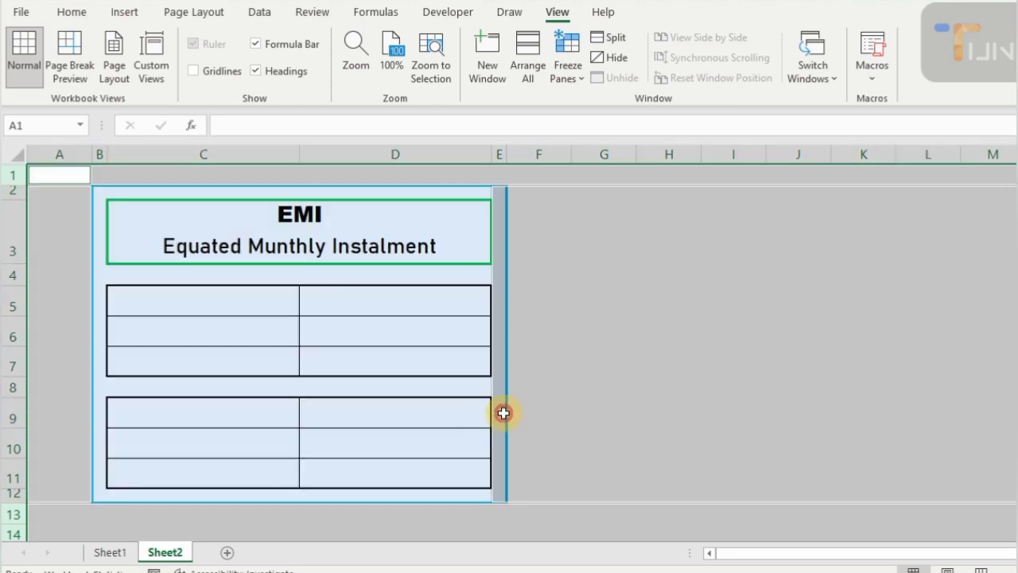
left_click(499, 231, "ctrl")
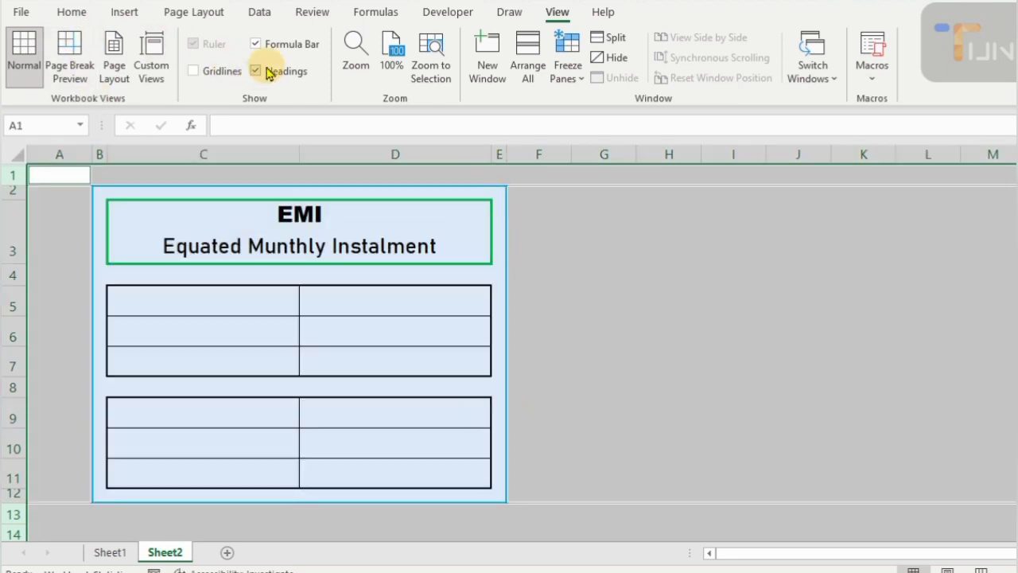
left_click(71, 14)
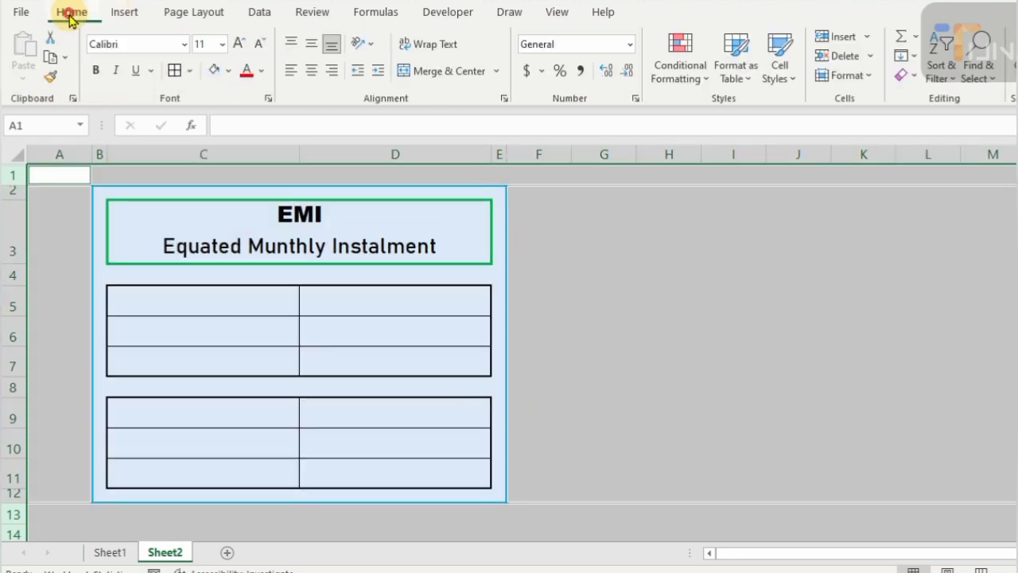
left_click(228, 70)
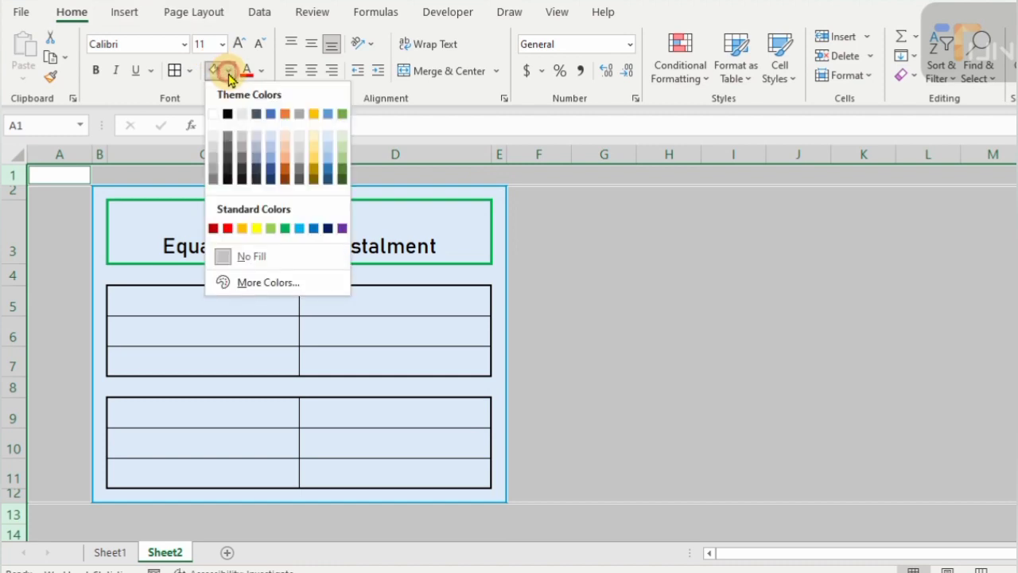
left_click(330, 163)
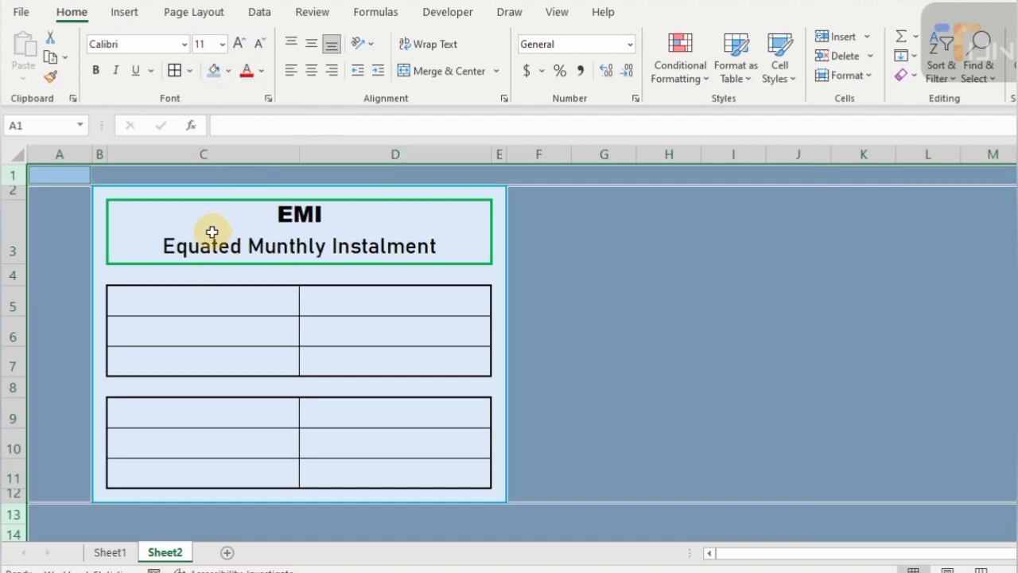
left_click(470, 355)
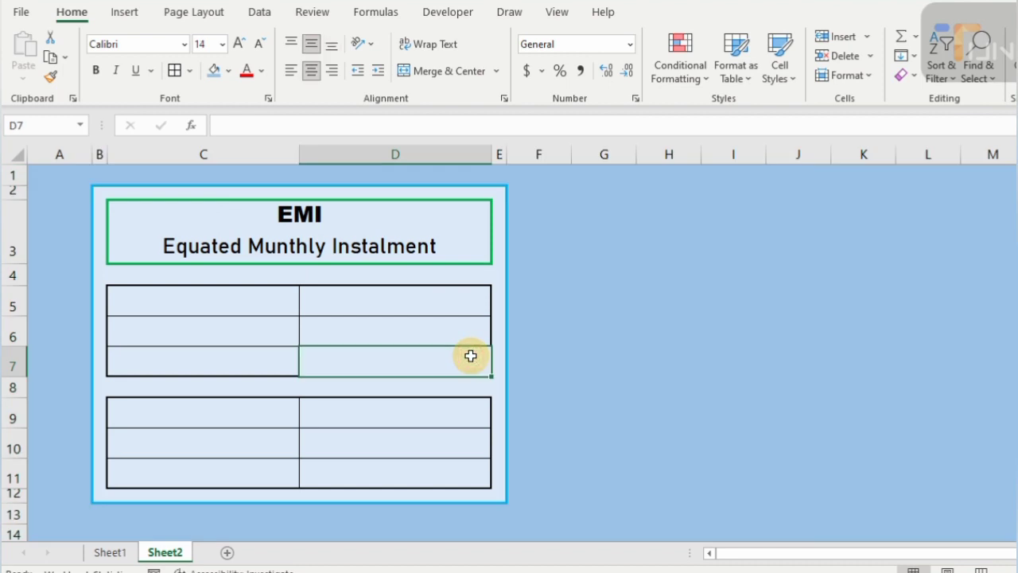
Step: Fill the form area B2:E12 with Gold, Accent 4, Lighter 60%
mouse_move(101, 195)
left_mouse_down()
mouse_move(327, 361)
mouse_move(511, 459)
mouse_move(488, 453)
left_mouse_up()
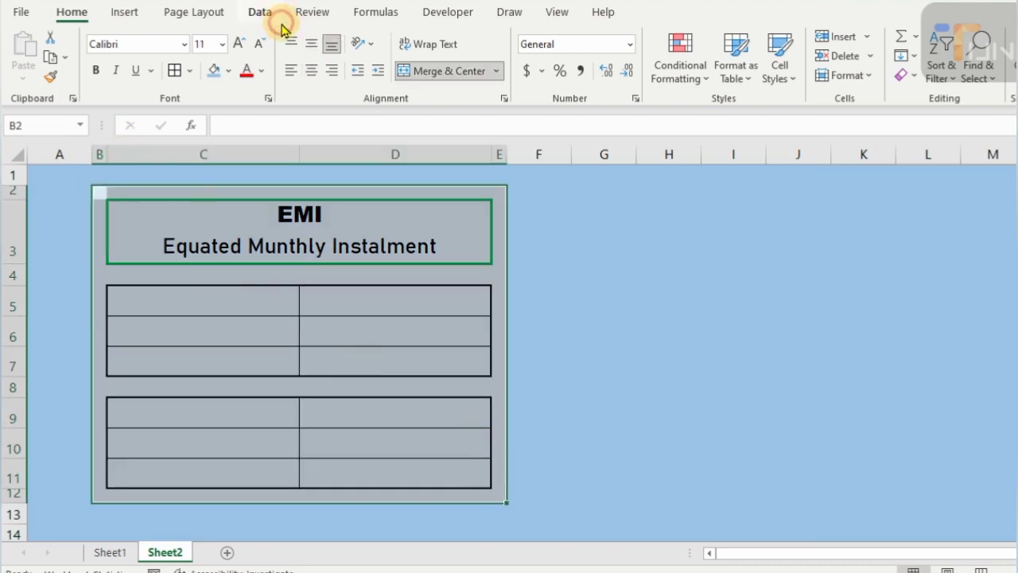
left_click(228, 70)
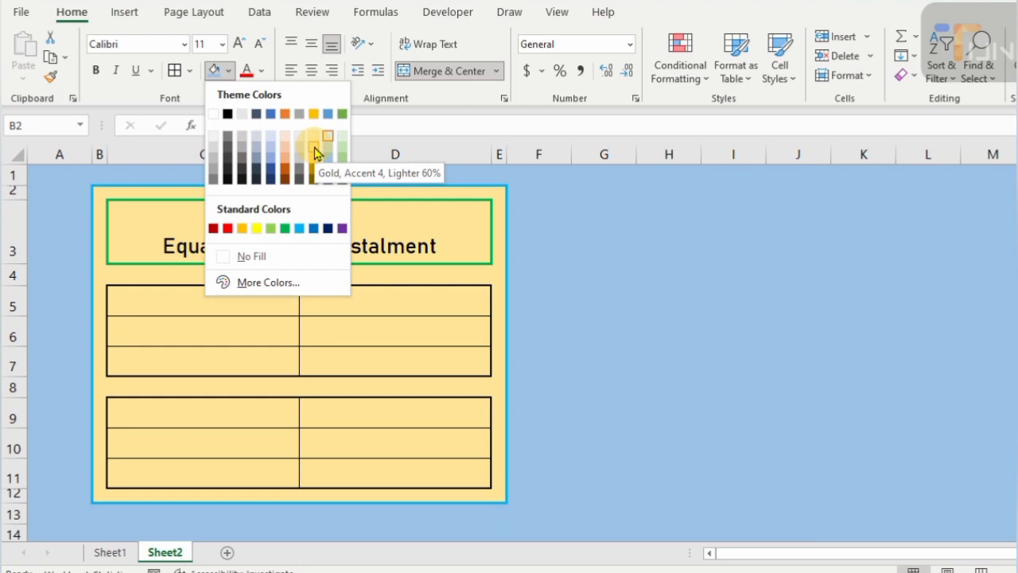
left_click(315, 145)
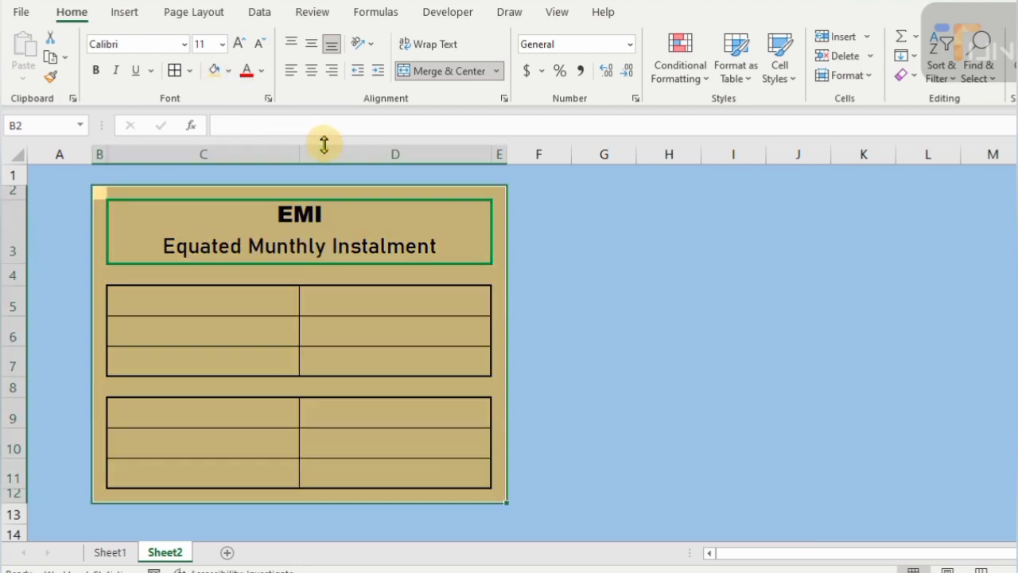
Step: Start a new conditional formatting rule on B2:E12 that formats only cells that contain Blanks
left_click(705, 75)
left_click(705, 309)
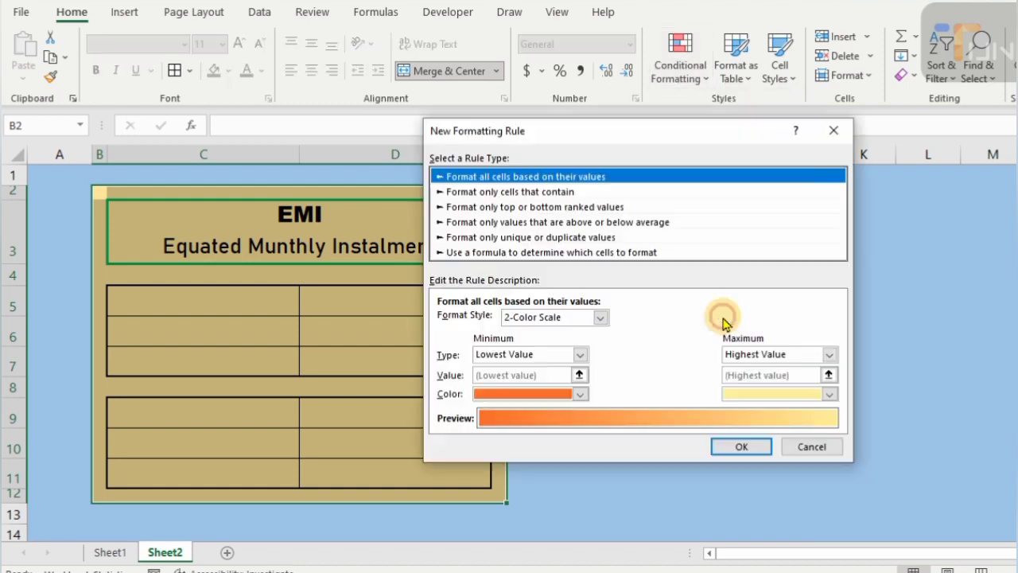
left_click(531, 252)
left_click(526, 192)
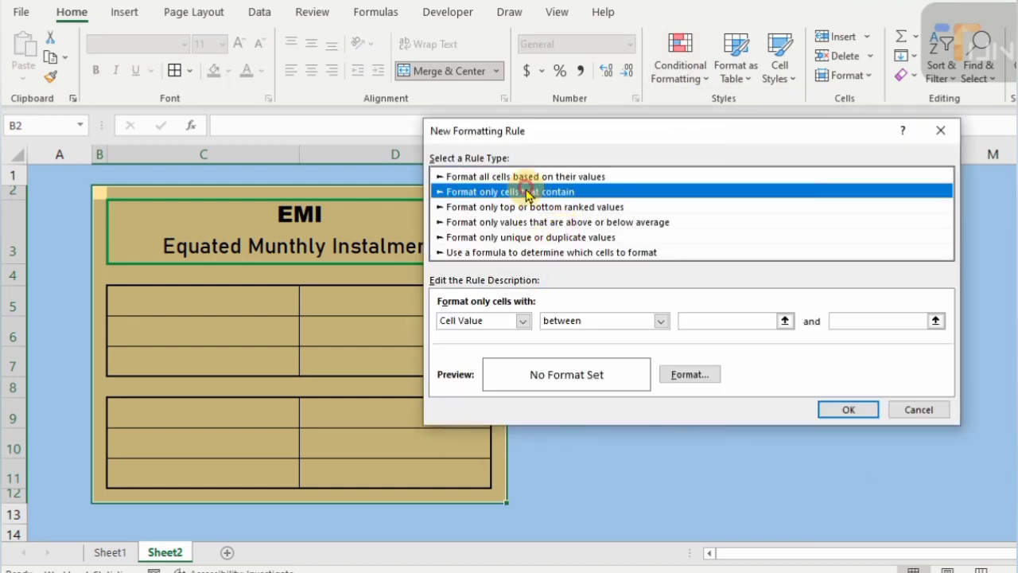
left_click(522, 321)
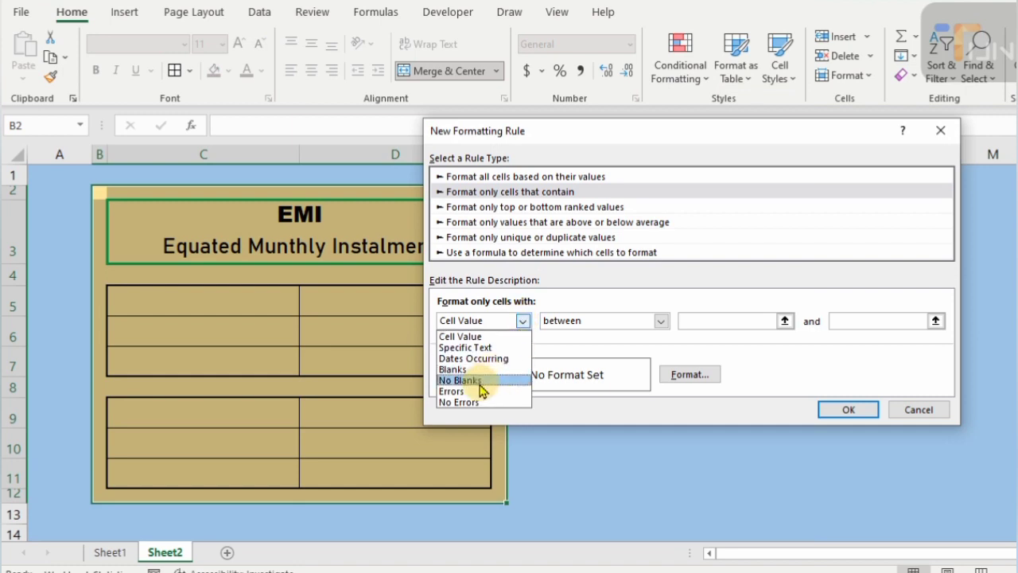
left_click(455, 369)
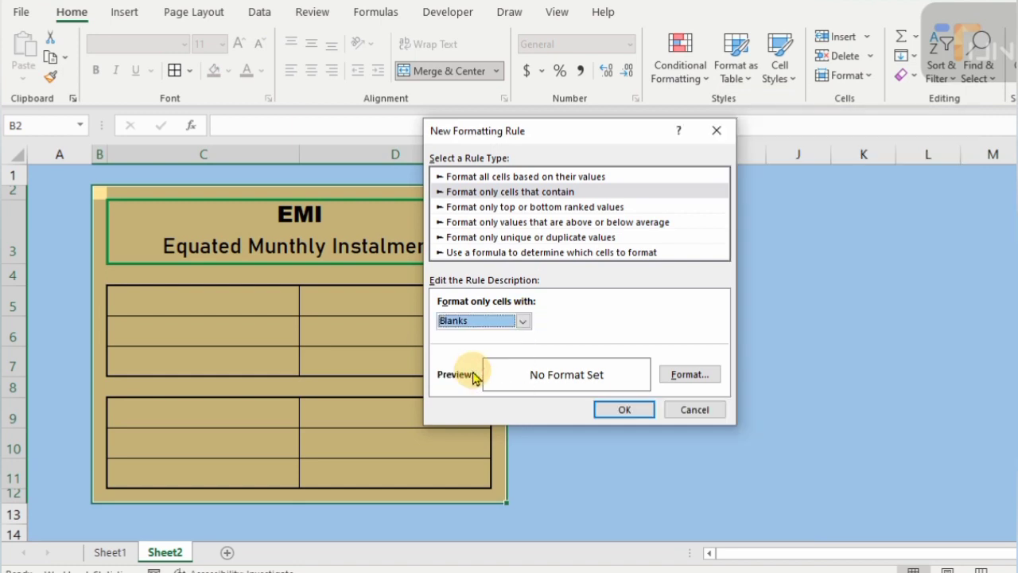
Step: Give the blank-cell rule a pale blue background fill and apply it to the form area
left_click(690, 384)
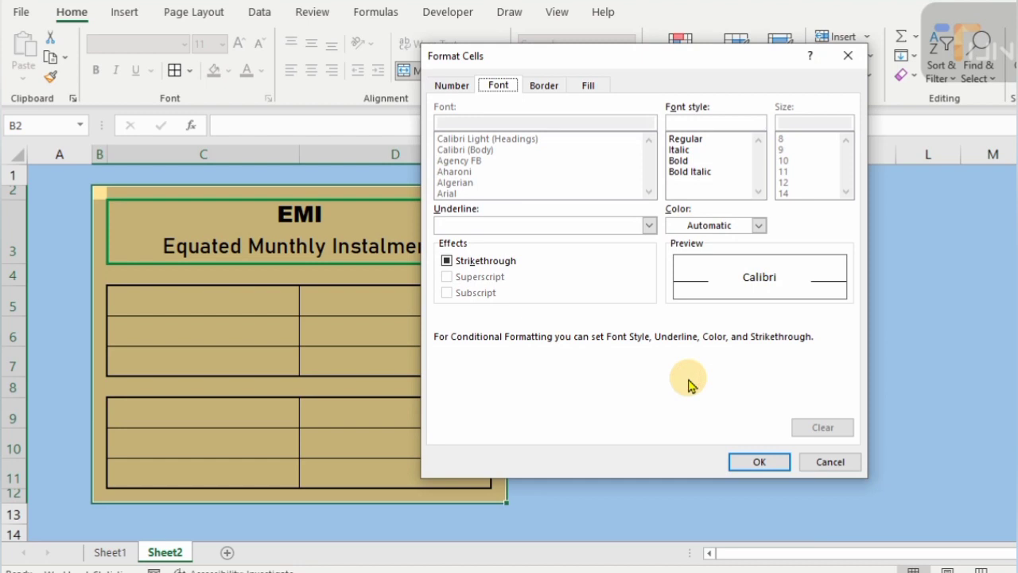
left_click(589, 86)
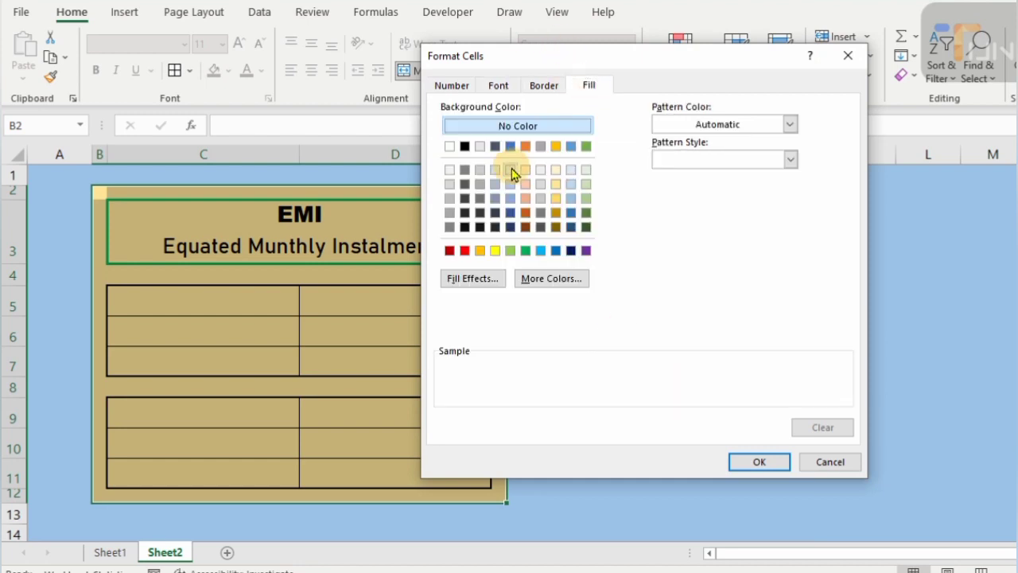
left_click(511, 170)
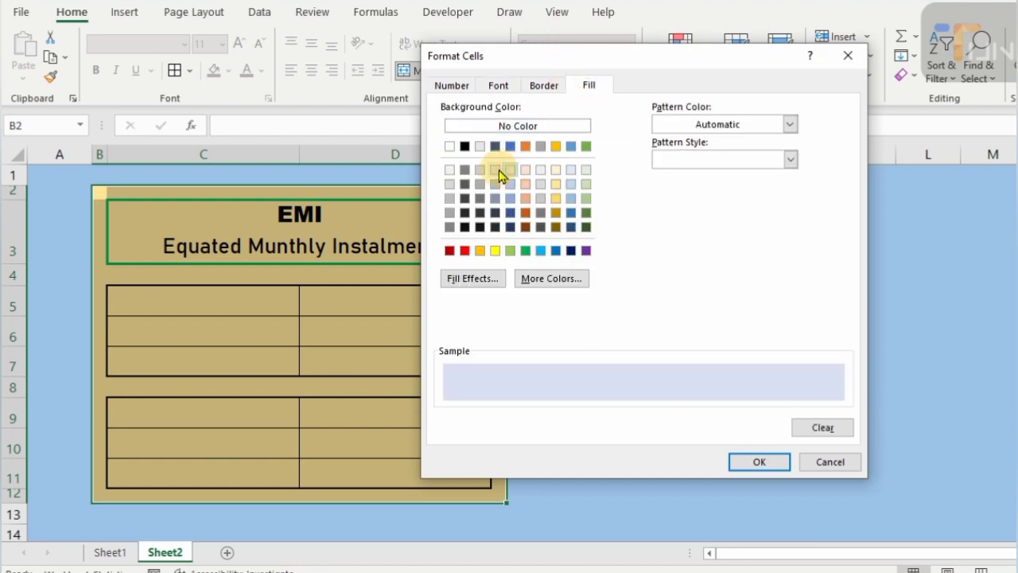
left_click(759, 462)
left_click(624, 409)
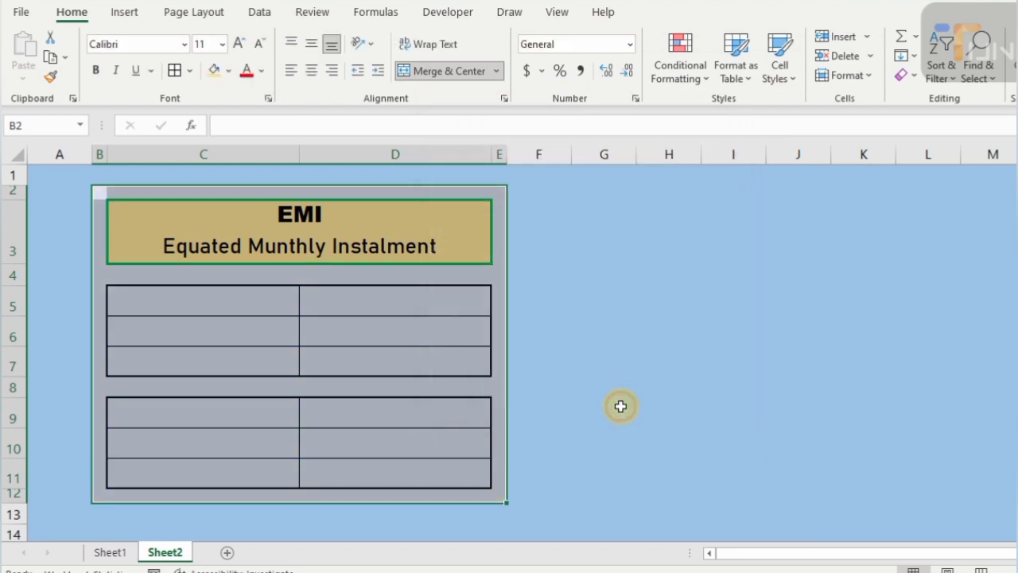
Step: Test the blank-cell rule by entering klasdfj in C5 and clearing the cell again
left_click(231, 303)
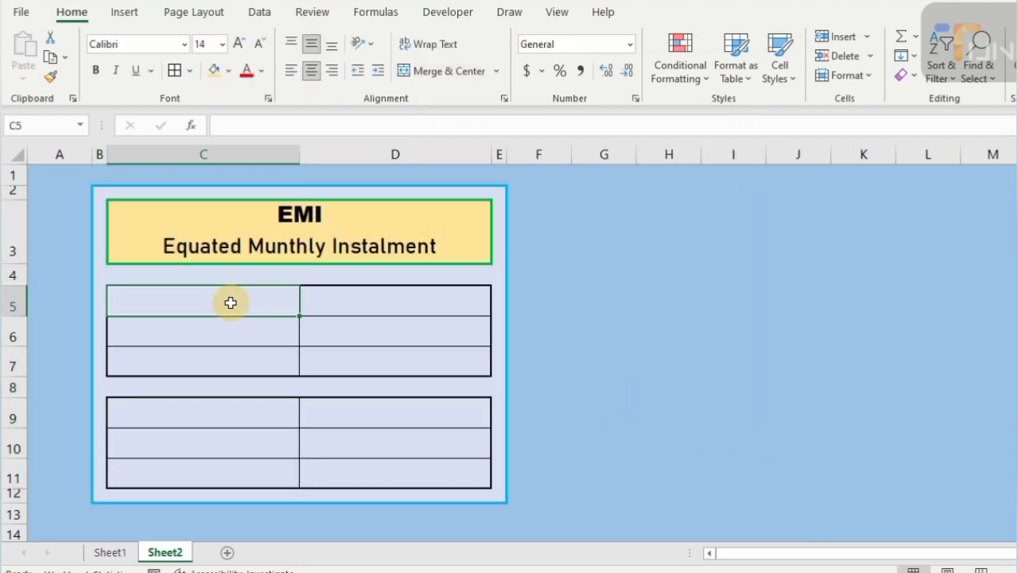
type("klasdfj")
key("Return")
left_click(231, 302)
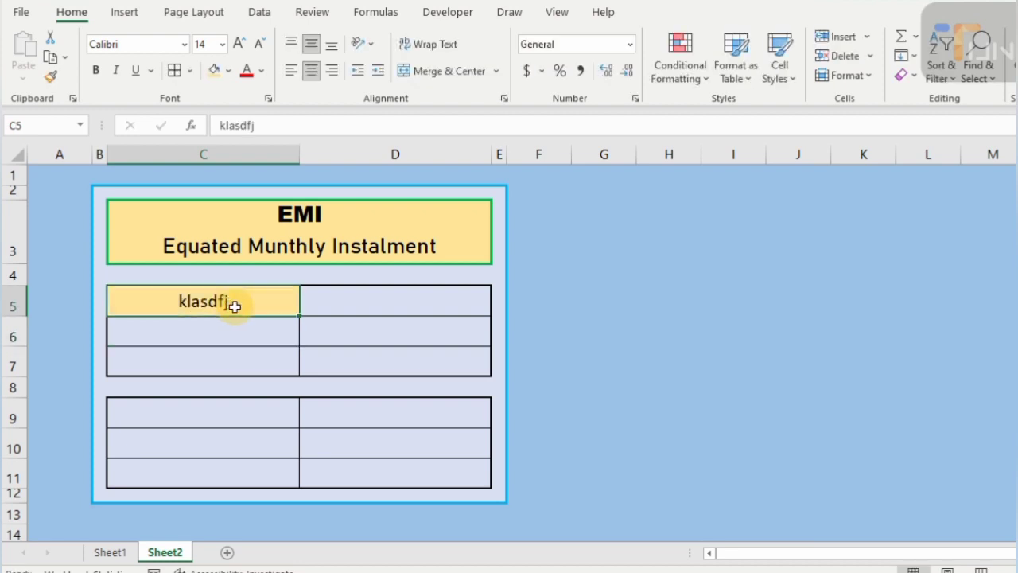
key("Delete")
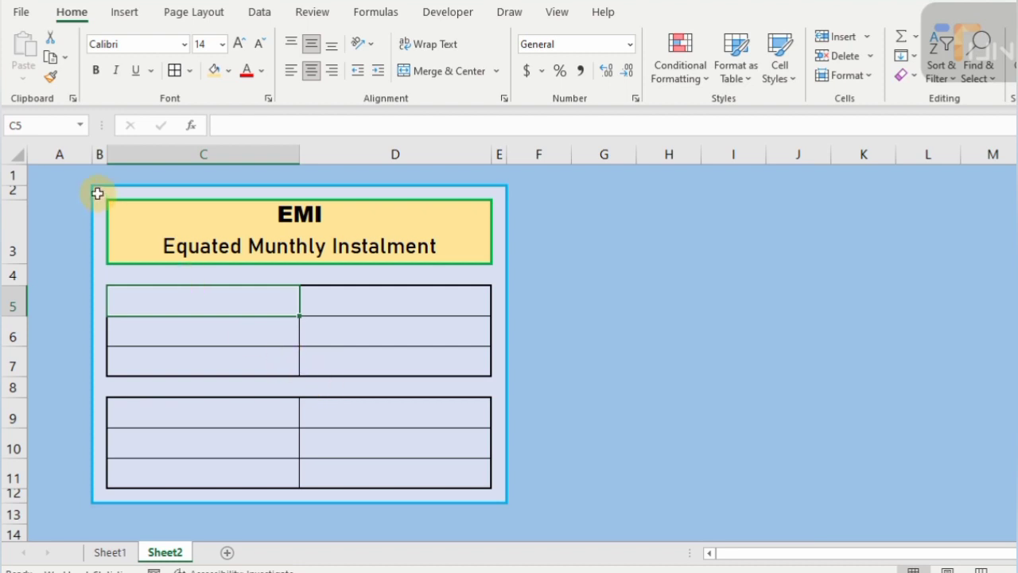
Step: Set the regular fill of the form area B2:E12 to white
left_click_drag(97, 192, 507, 407)
left_click(229, 70)
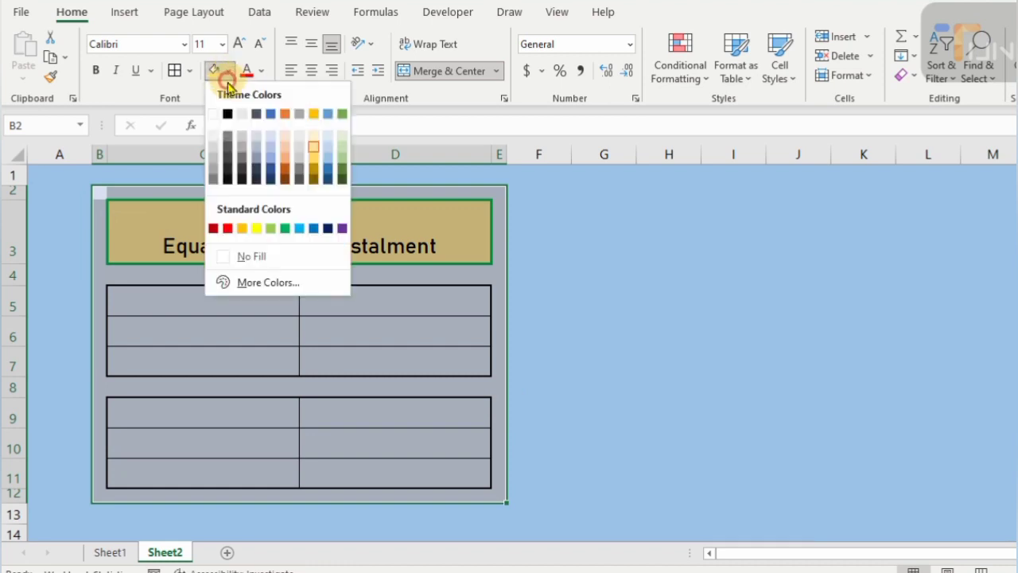
left_click(213, 115)
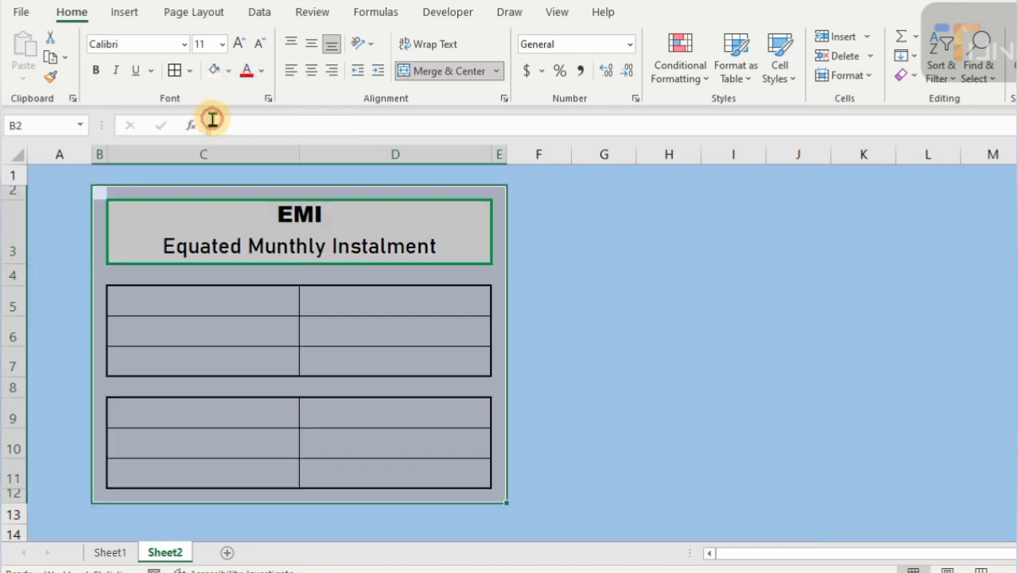
left_click(222, 458)
left_click(204, 352)
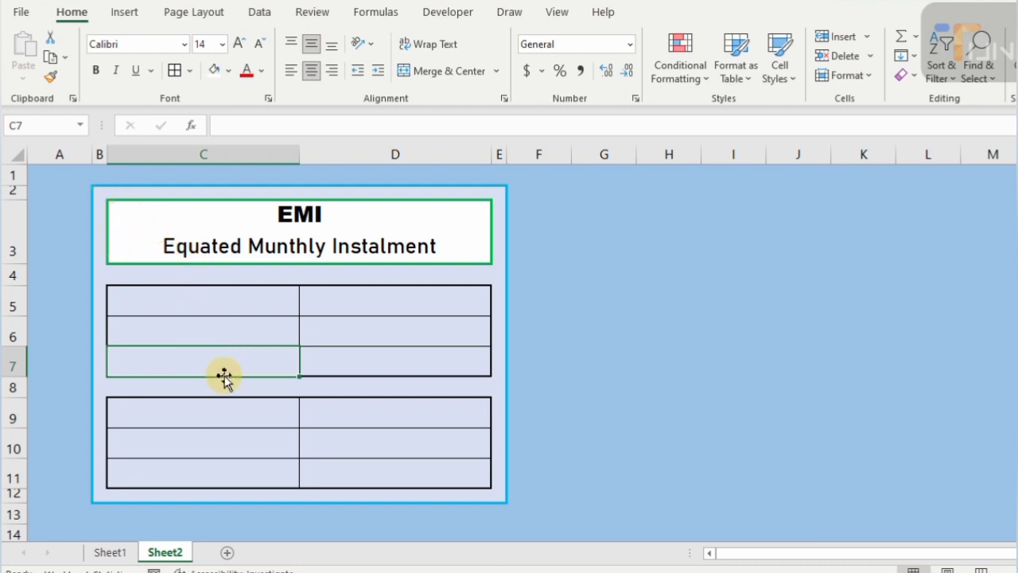
Step: Enter the labels Loan Amount, Interest Rate and Period (Year) in cells C5 to C7
left_click(203, 302)
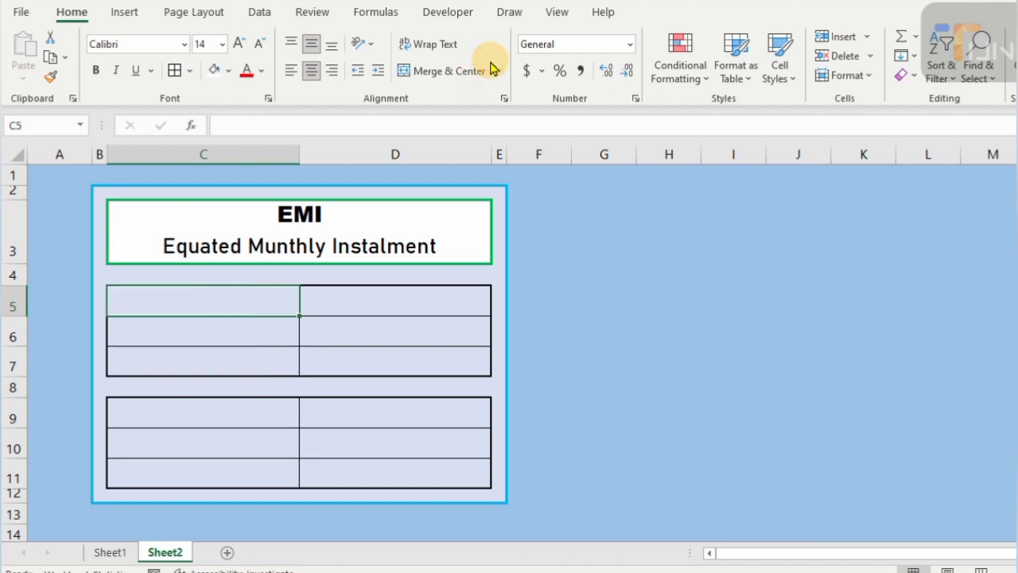
type("Loan Am")
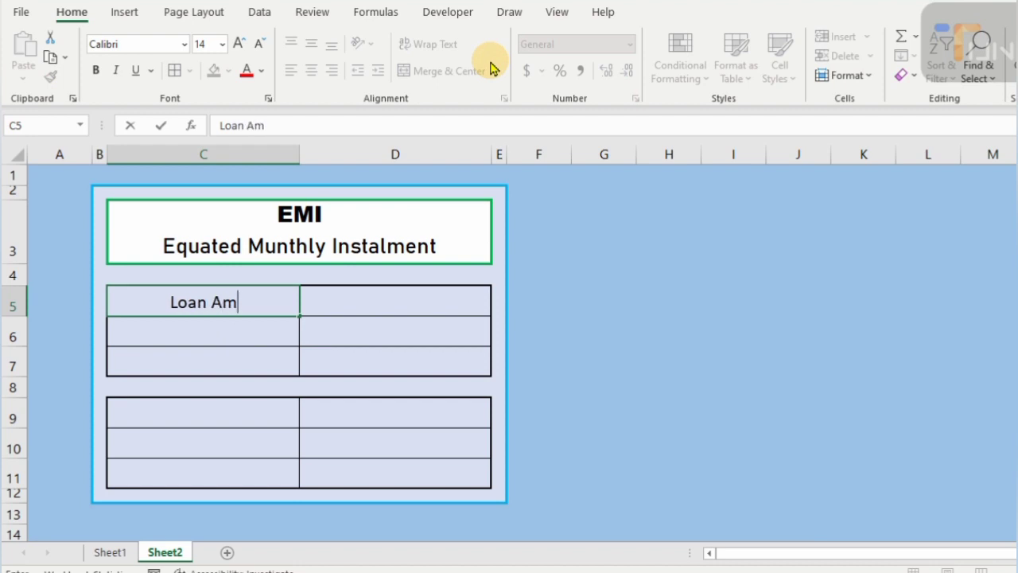
type("ount")
key("Return")
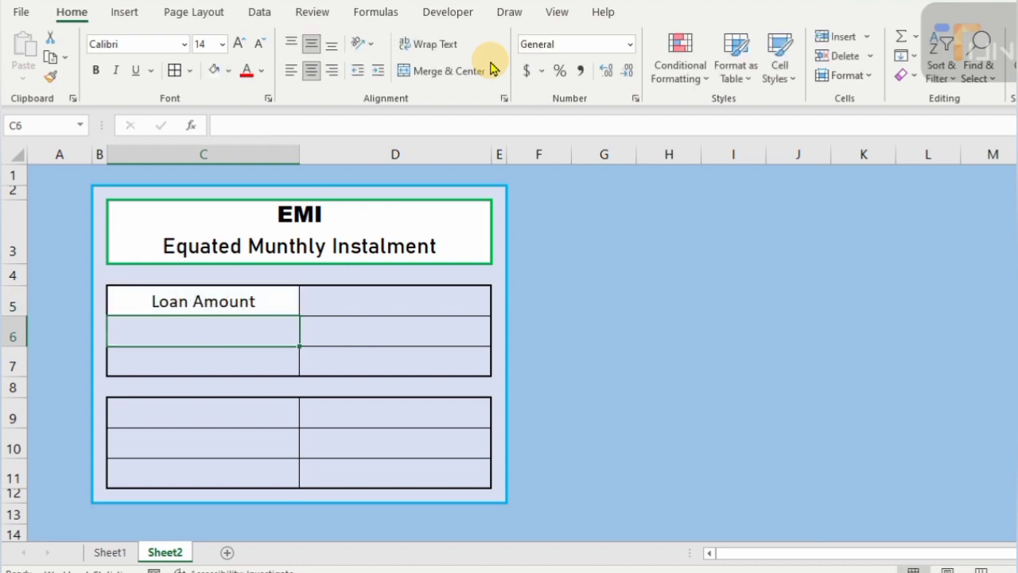
type("Interest Rate")
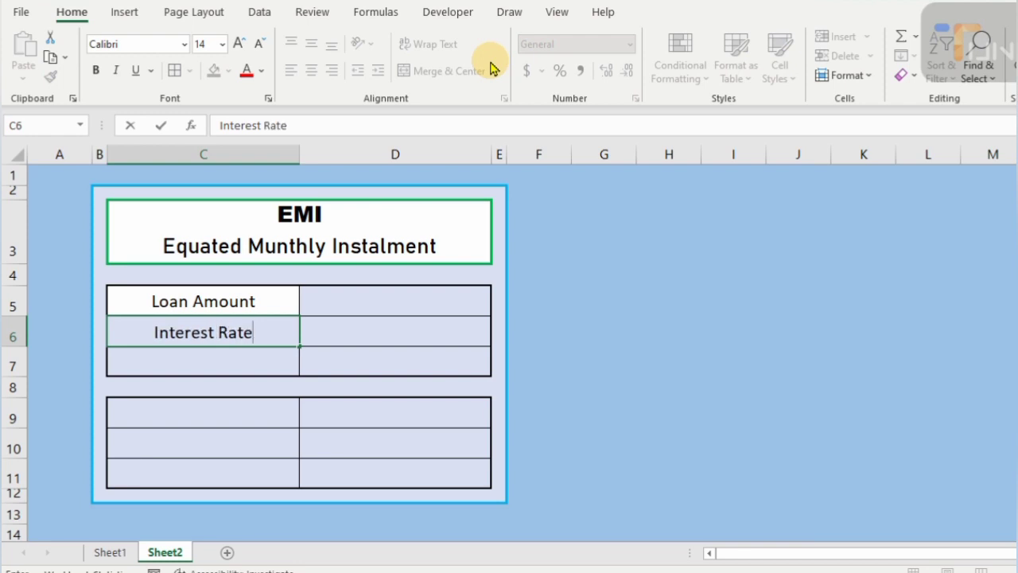
key("Return")
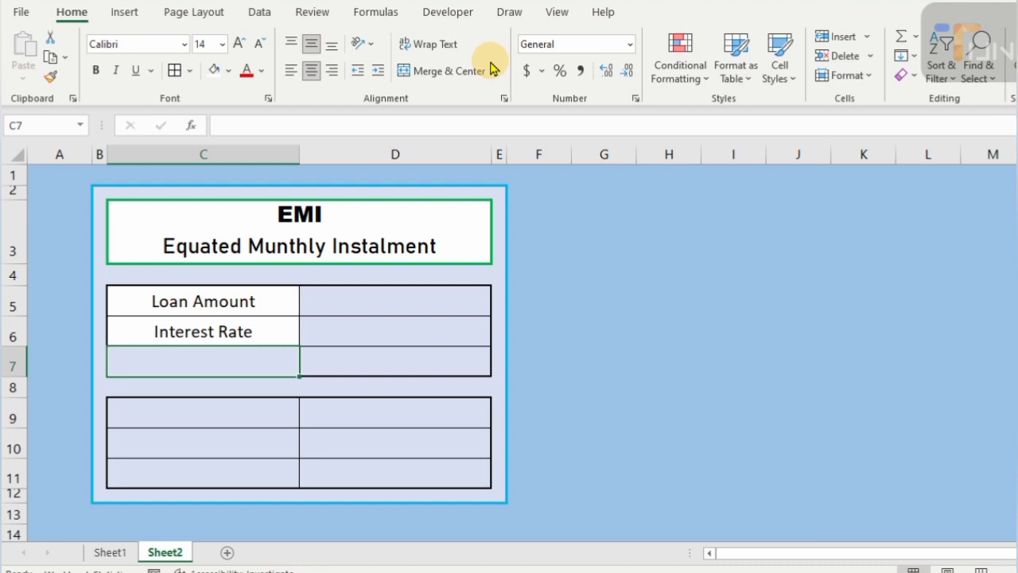
type("Period")
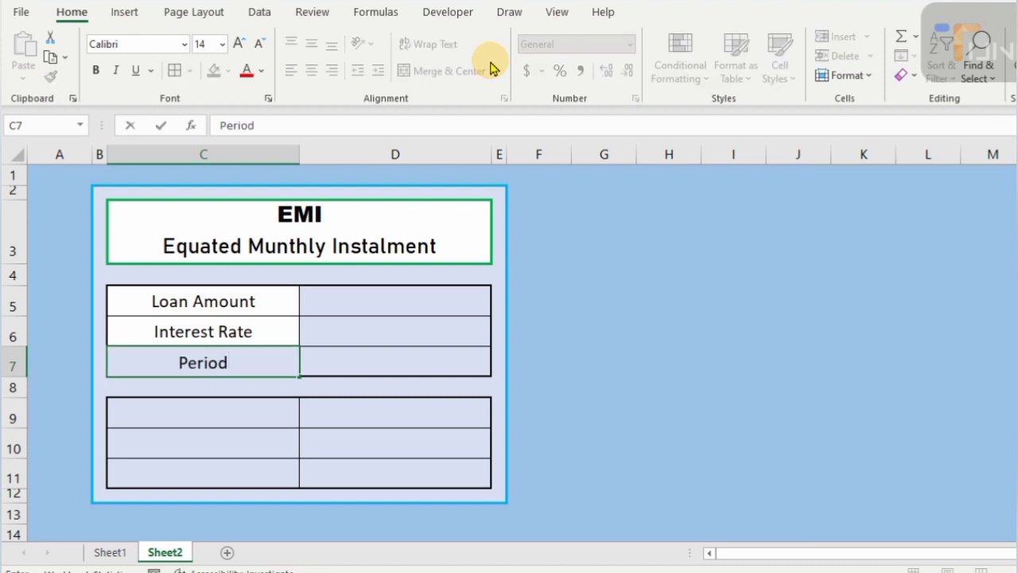
type(" (")
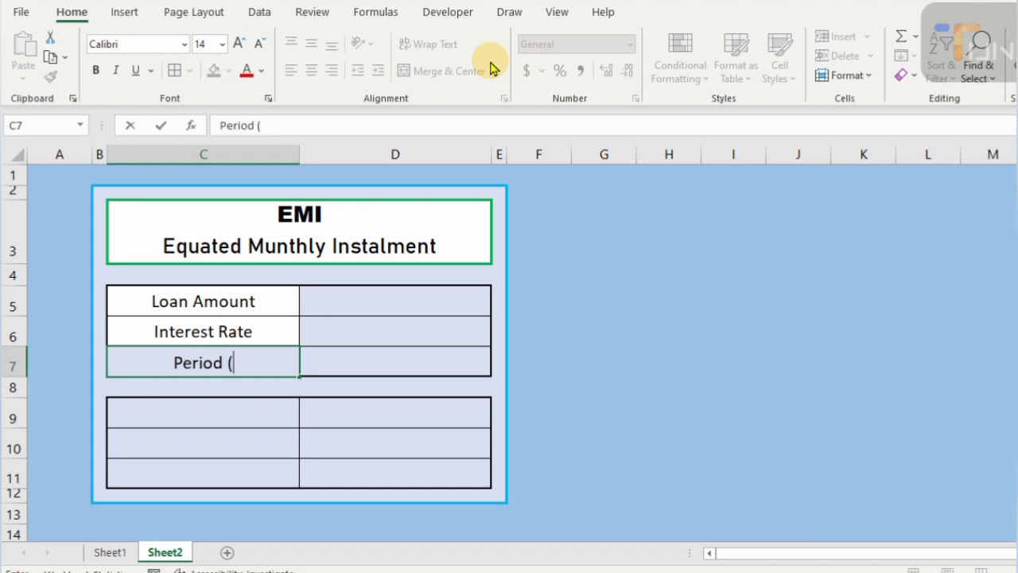
type("Year)")
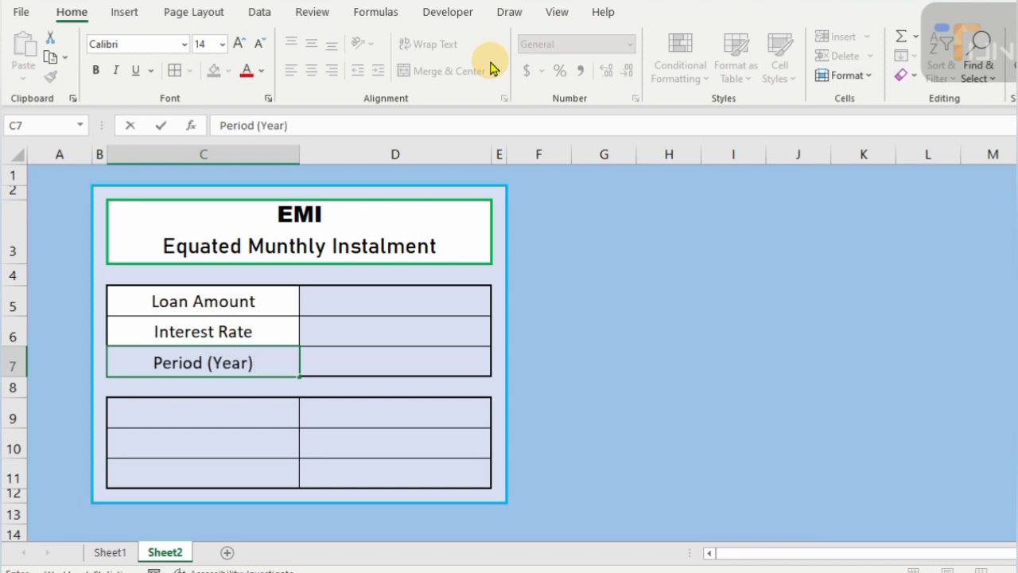
key("ctrl+Return")
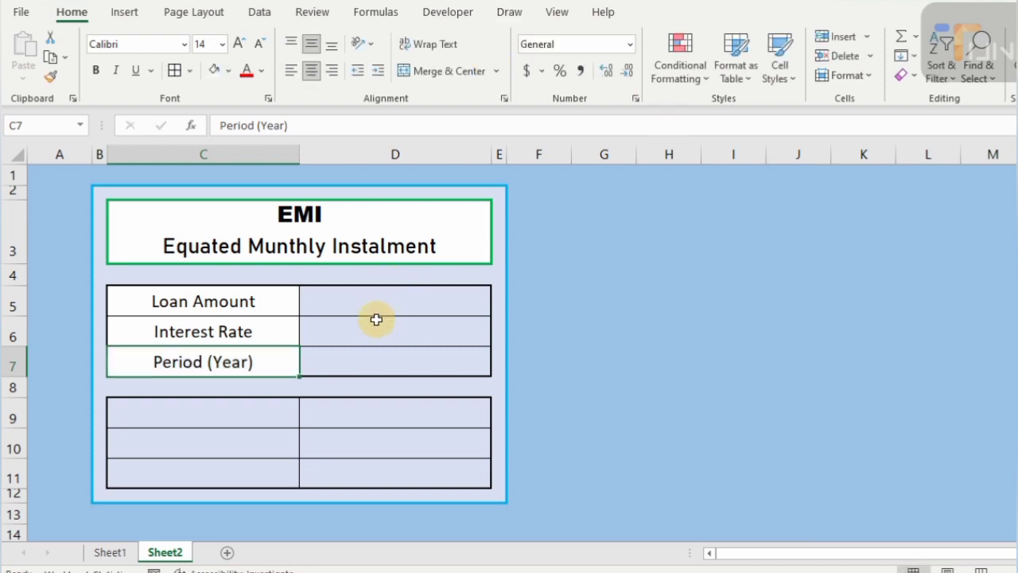
Step: Format D5 and D9:D11 as Currency with the Rs Urdu (Pakistan) symbol
left_click(389, 308)
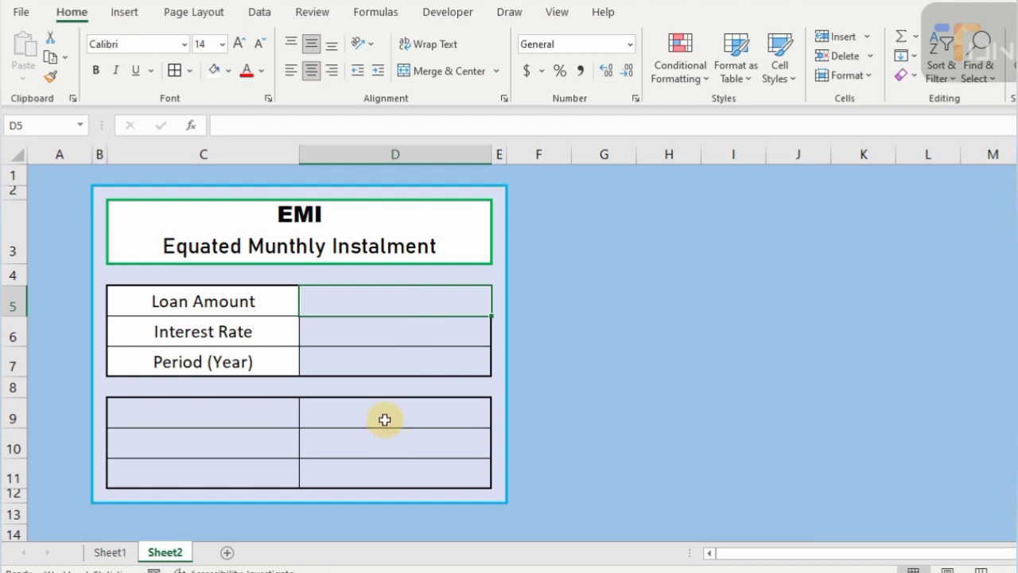
left_click_drag(384, 420, 380, 475, "ctrl")
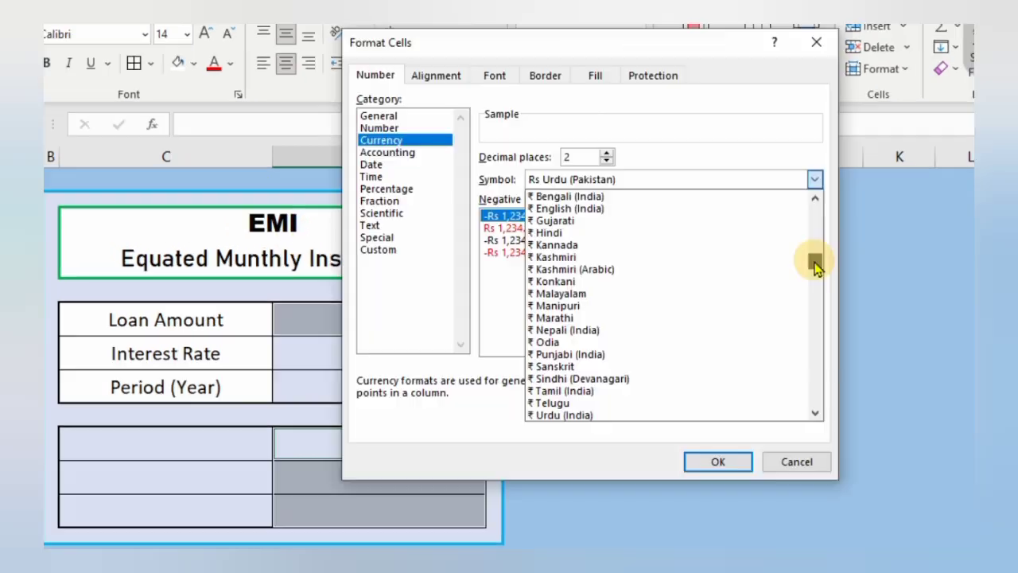
scroll(813, 265, "up", 2)
scroll(844, 263, "up", 1)
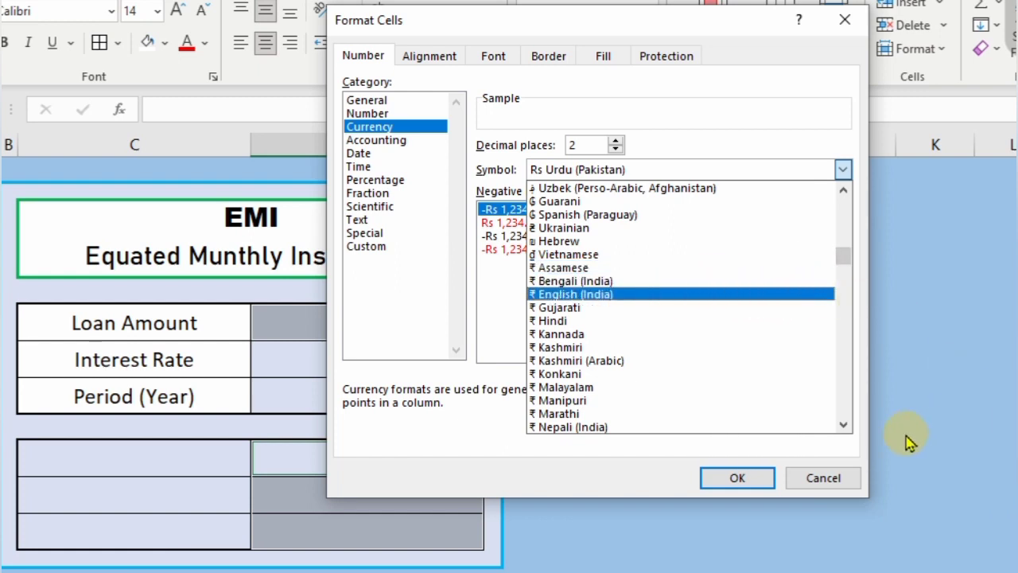
left_click(824, 479)
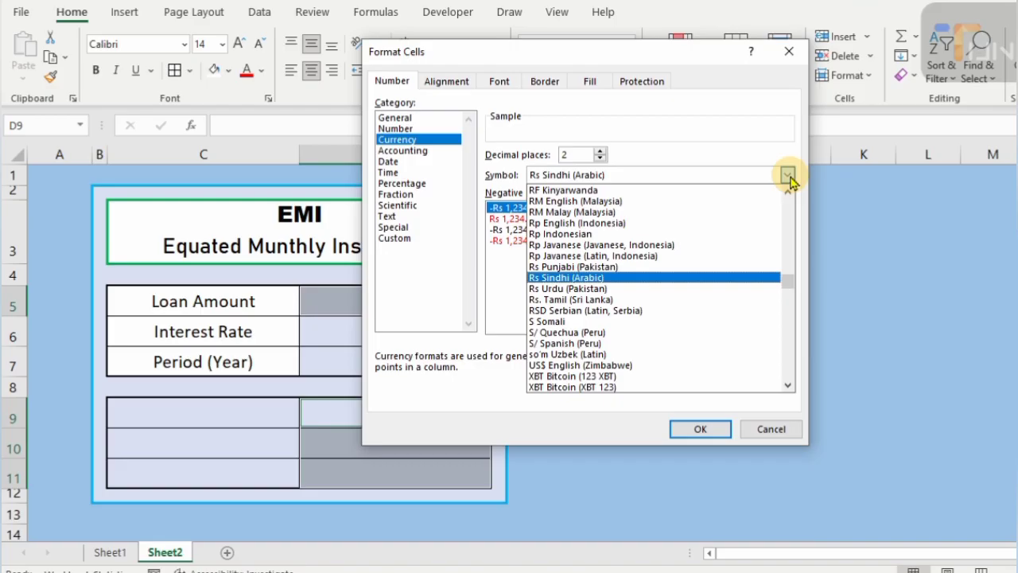
left_click(613, 294)
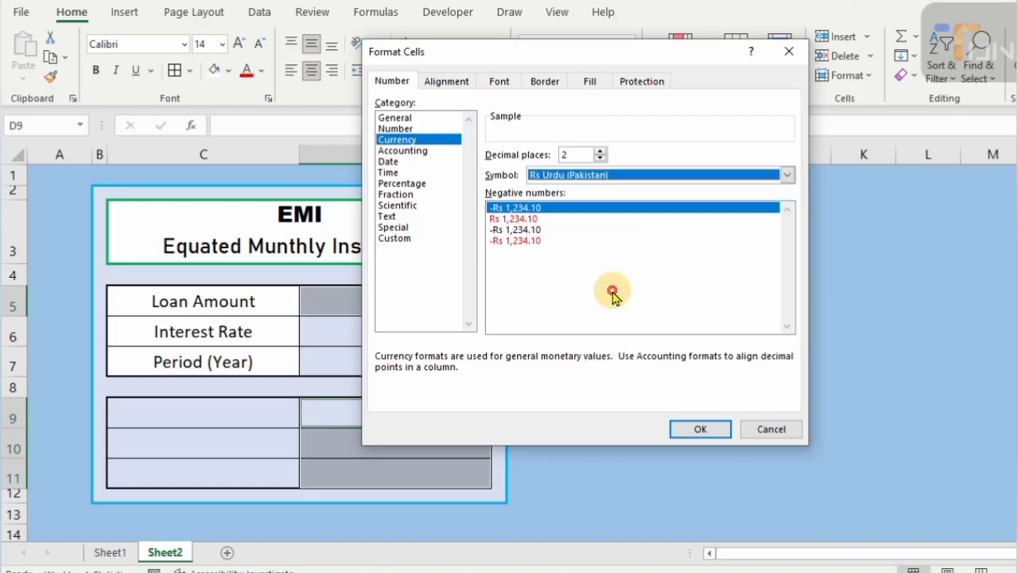
left_click(704, 430)
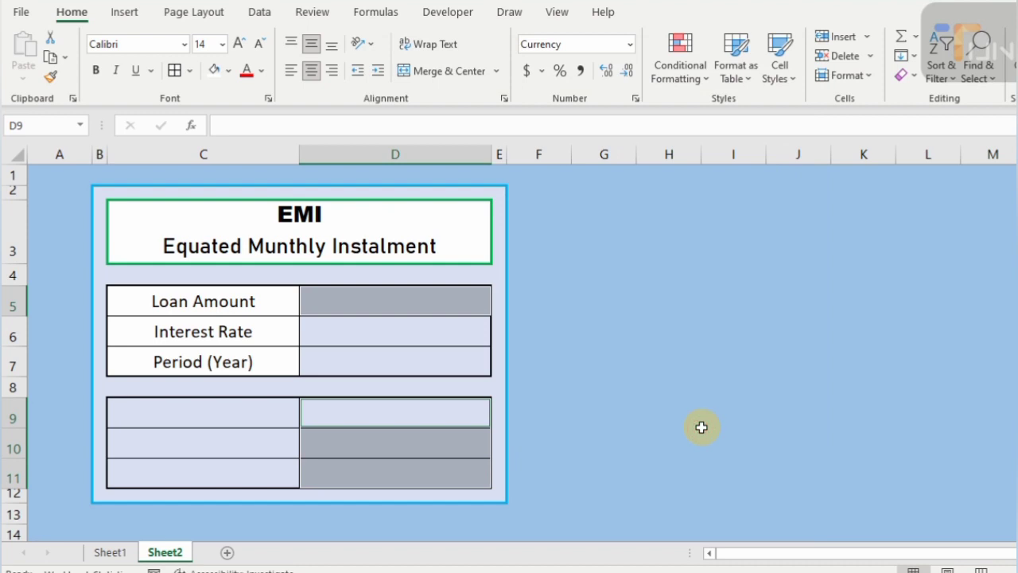
key("ctrl+1")
left_click(787, 174)
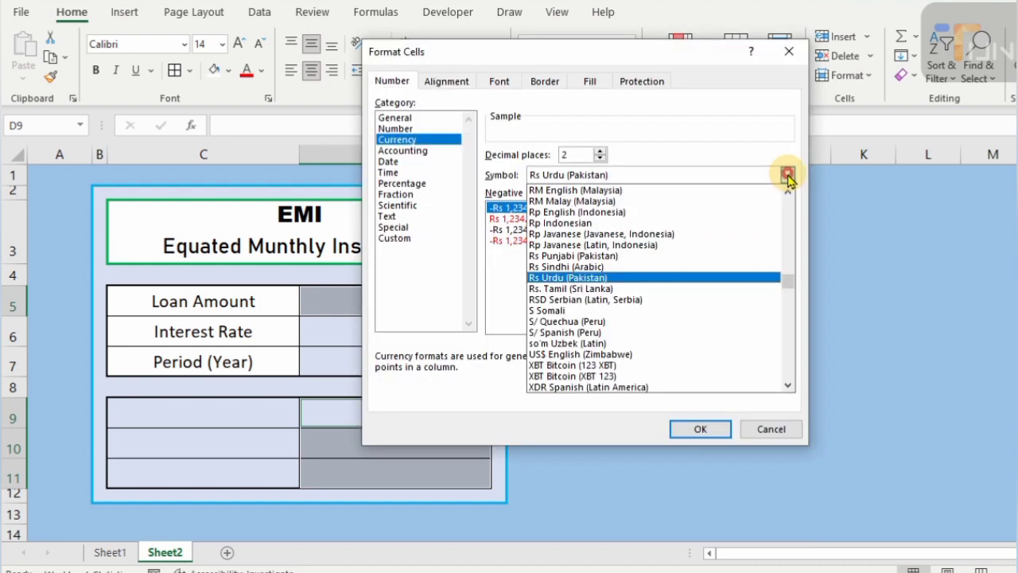
scroll(789, 276, "up", 9)
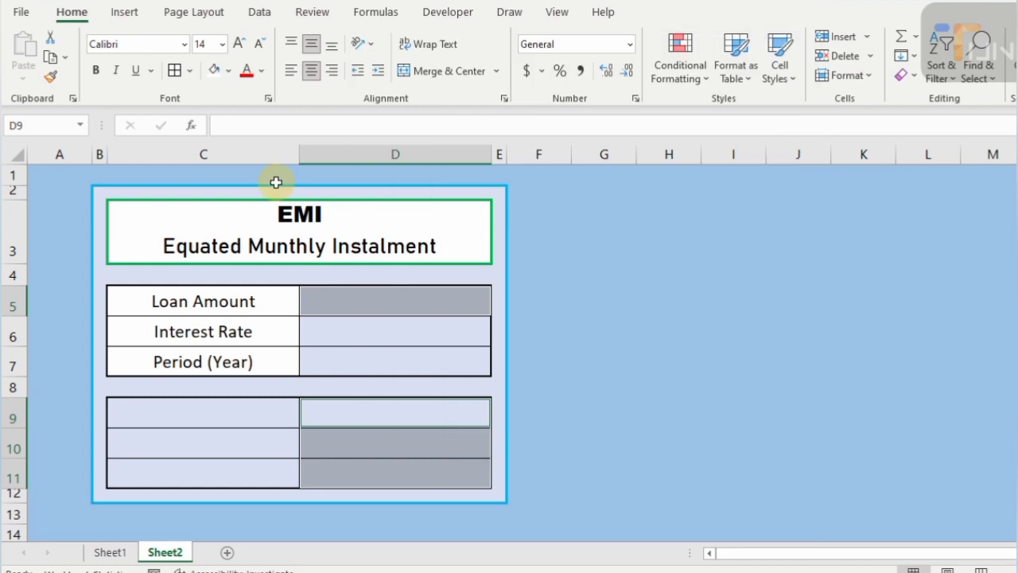
Step: Set the number format of the selected amount cells D5 and D9:D11 to Currency with two decimals and the Rs symbol
key("ctrl+1")
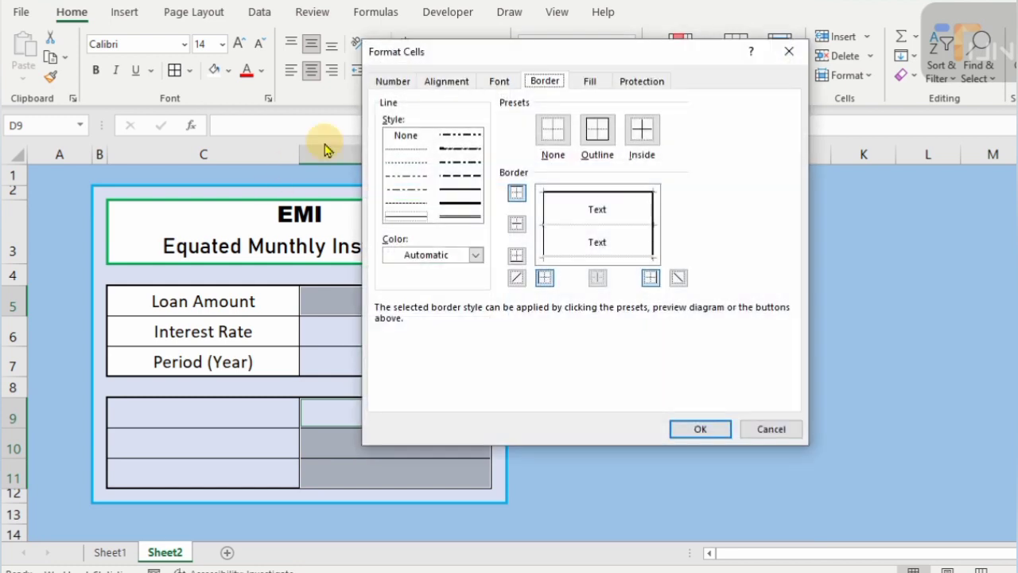
left_click(391, 82)
left_click(397, 139)
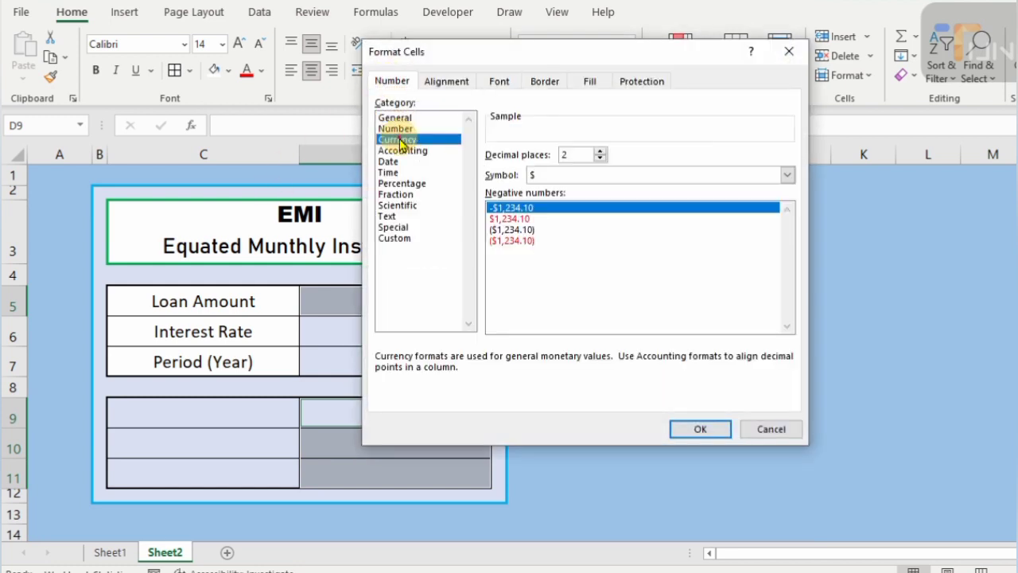
left_click(787, 175)
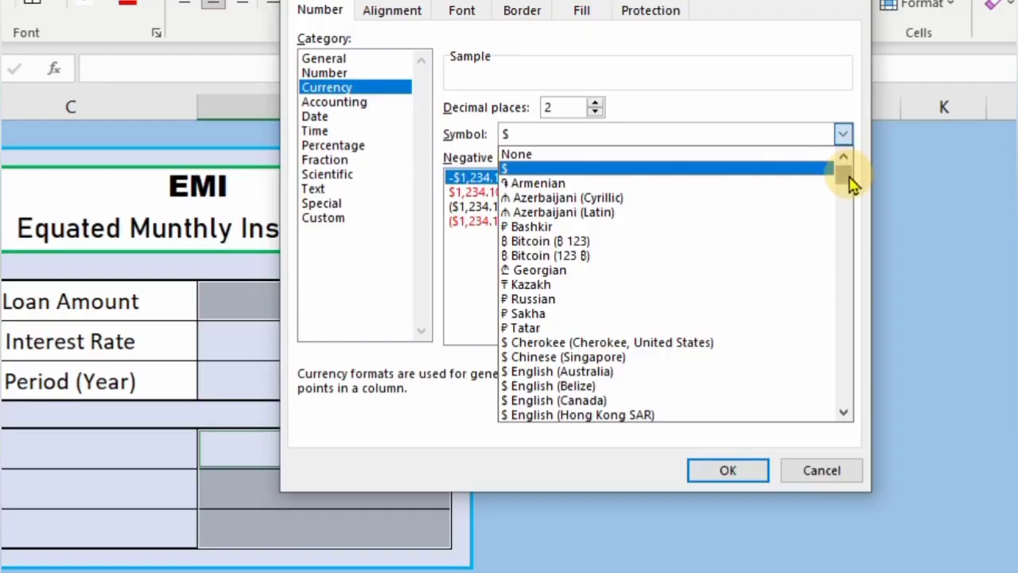
scroll(849, 179, "down", 4)
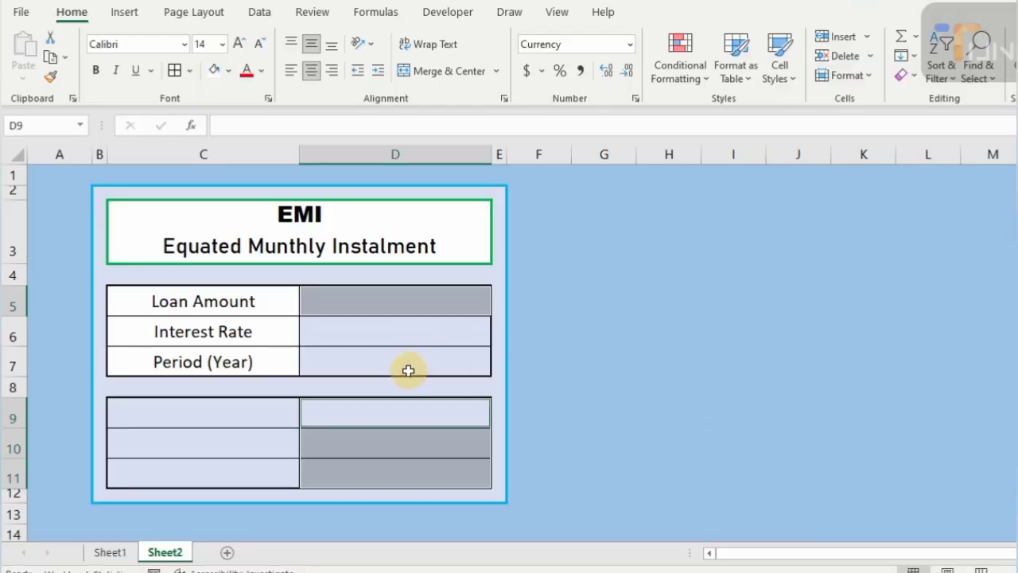
Step: Check in the ribbon customization options whether Developer is enabled among the main tabs
left_click(408, 370)
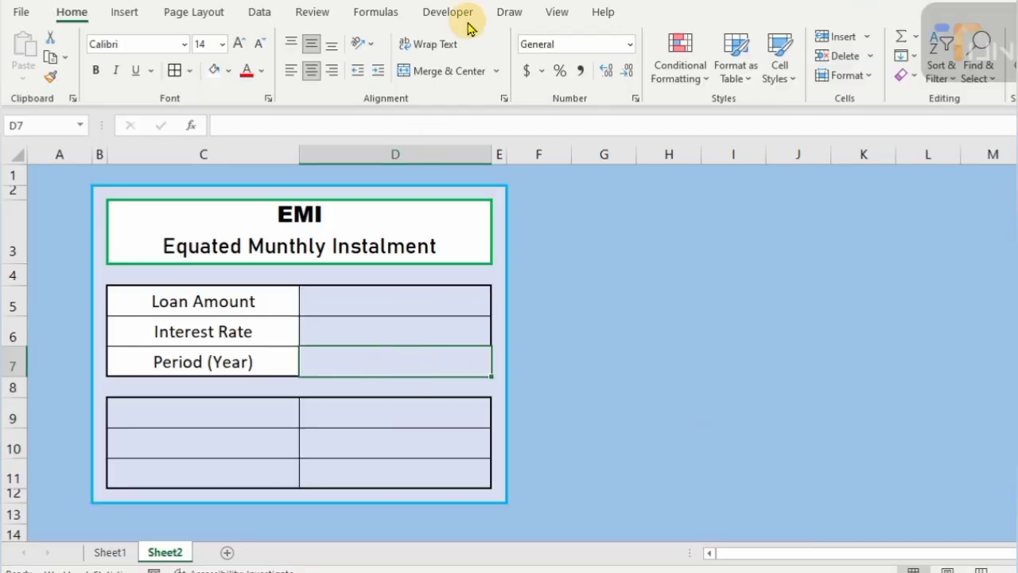
left_click(446, 14)
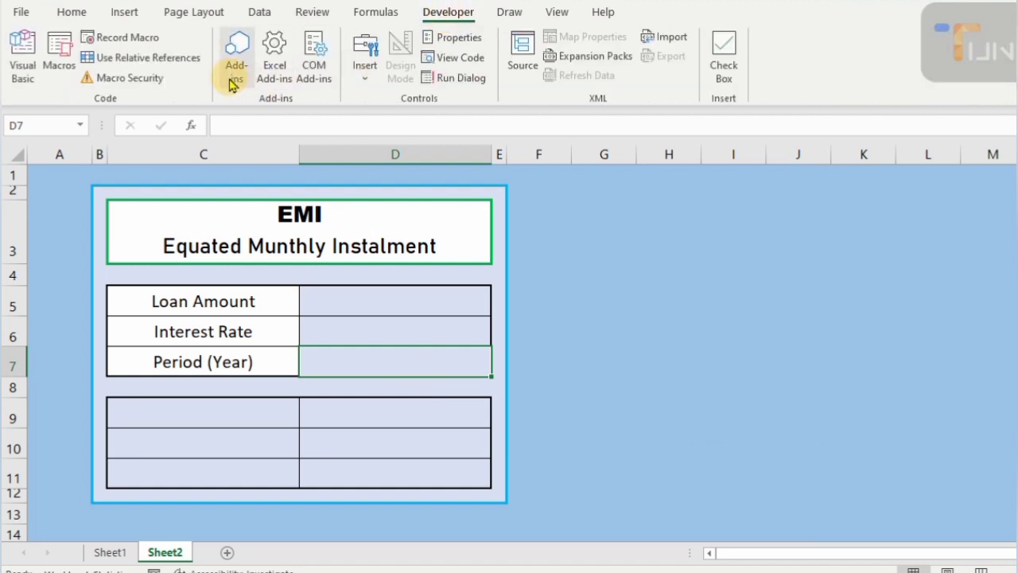
right_click(191, 86)
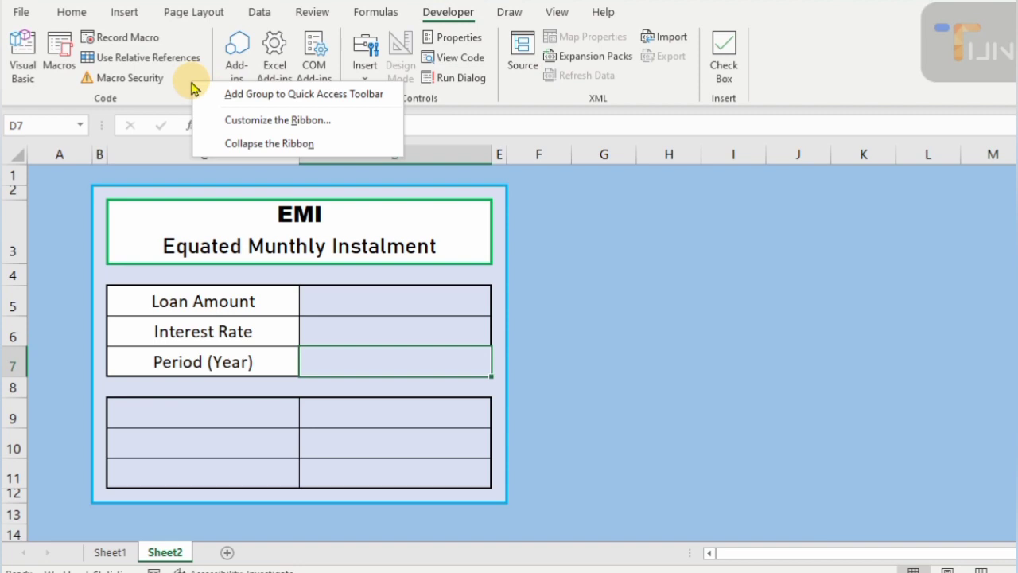
left_click(271, 126)
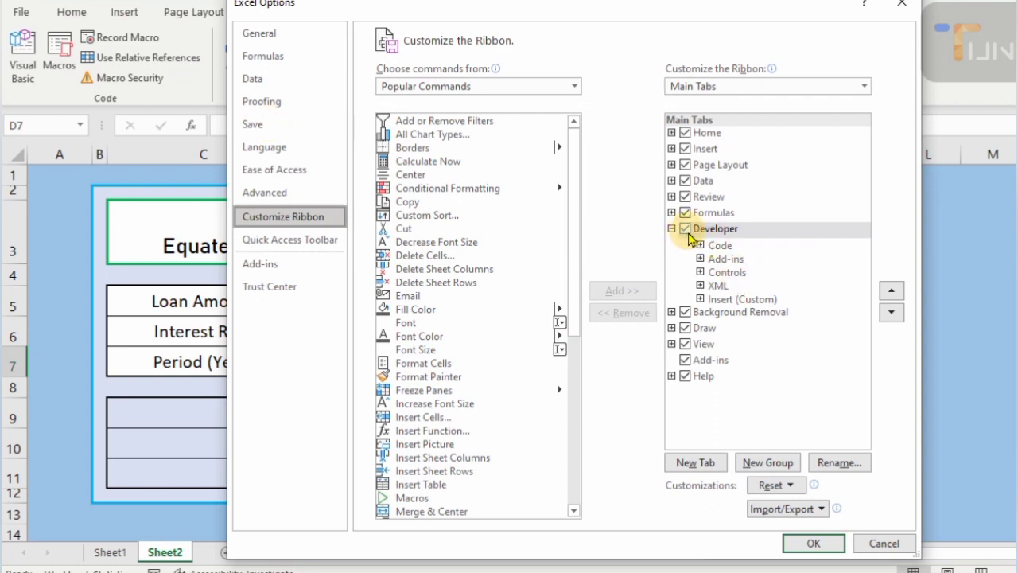
left_click(816, 543)
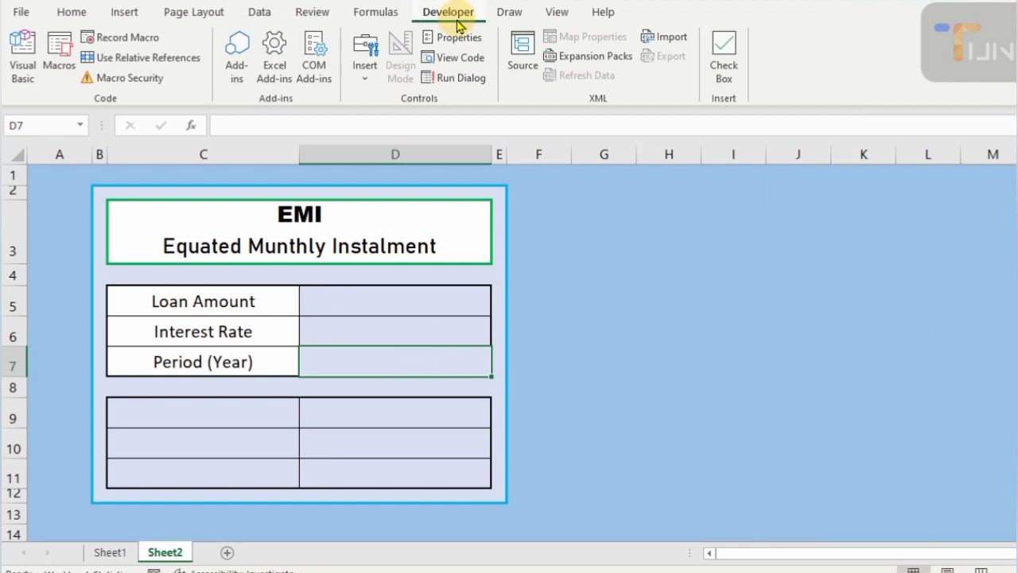
Step: Insert a Spin Button form control and fit it inside the left end of cell D7, beside Period (Year)
left_click(362, 75)
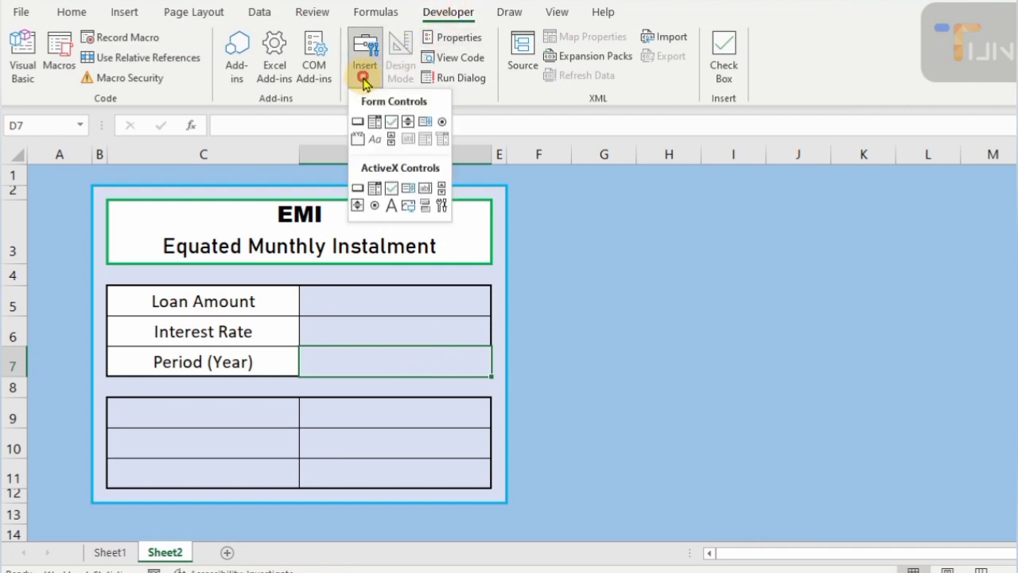
left_click(407, 125)
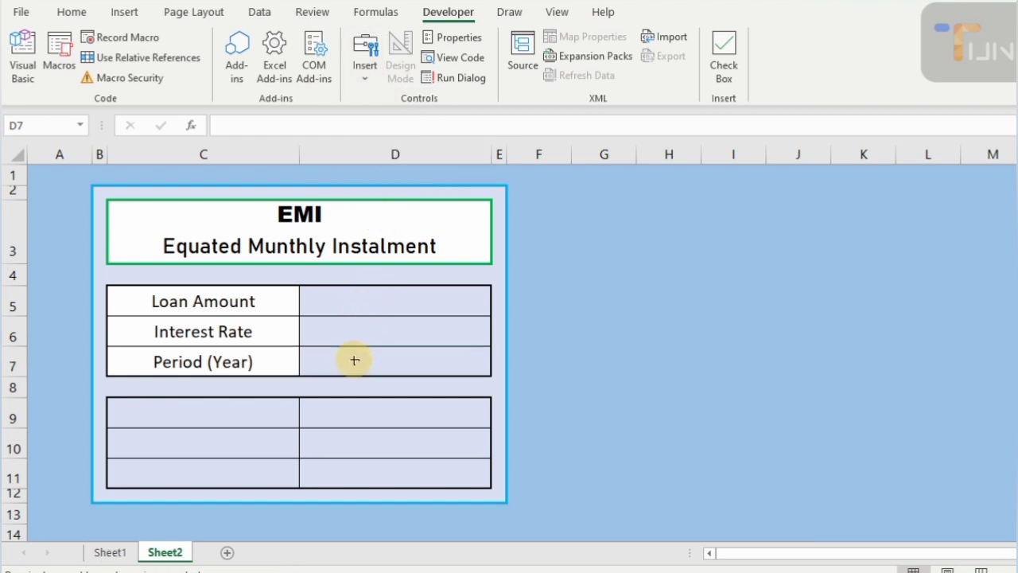
left_click(355, 361)
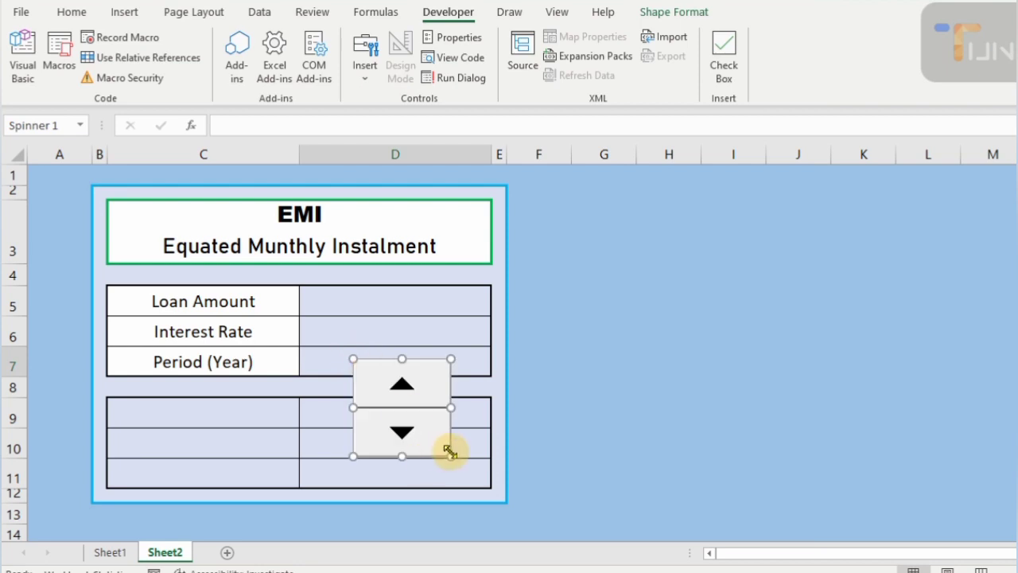
left_click_drag(450, 452, 332, 366)
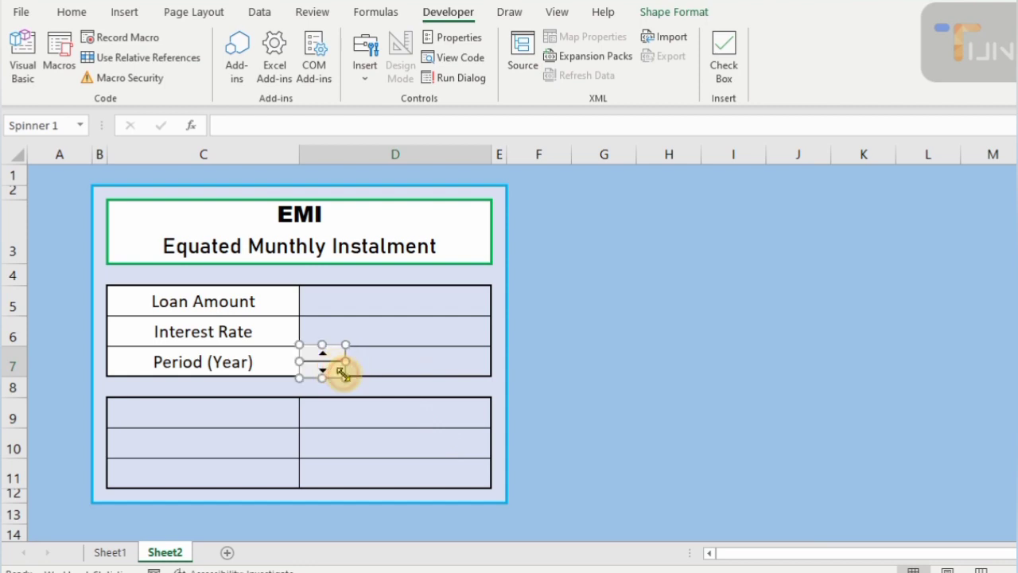
left_click_drag(343, 377, 342, 374)
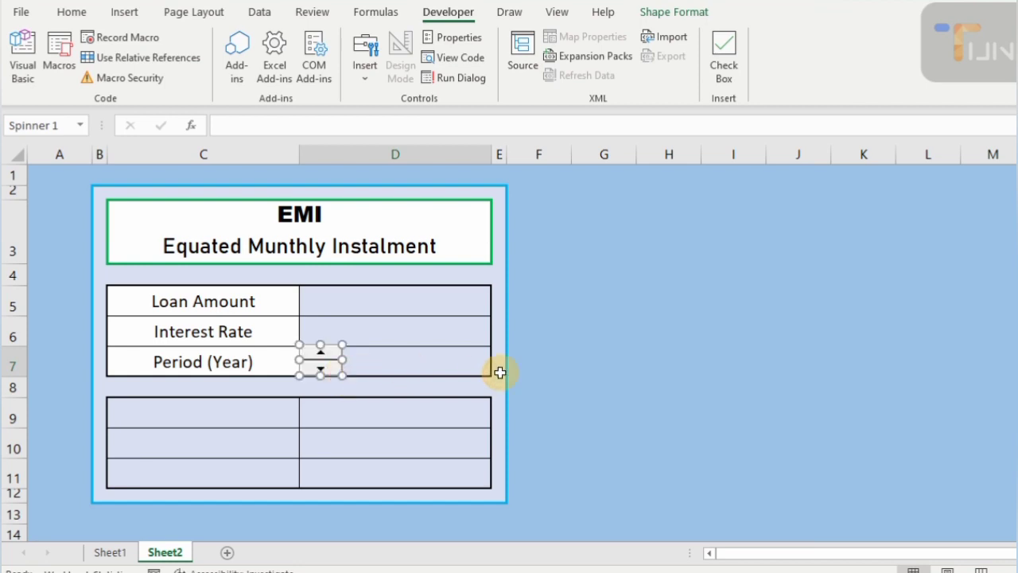
Step: Set the Period spinner's minimum value to 1 and maximum value to 20 in its control format settings
right_click(329, 364)
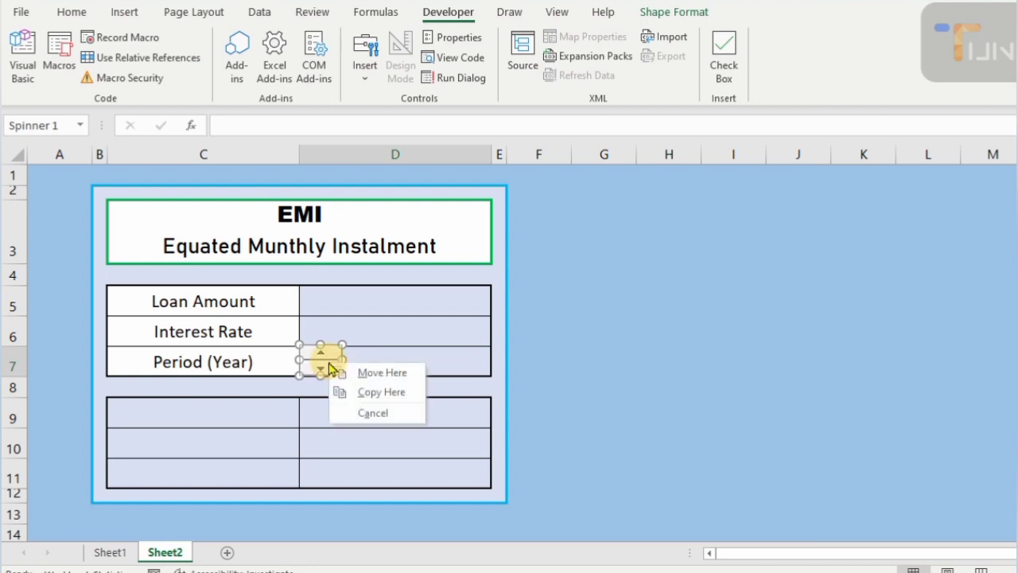
right_click(330, 366)
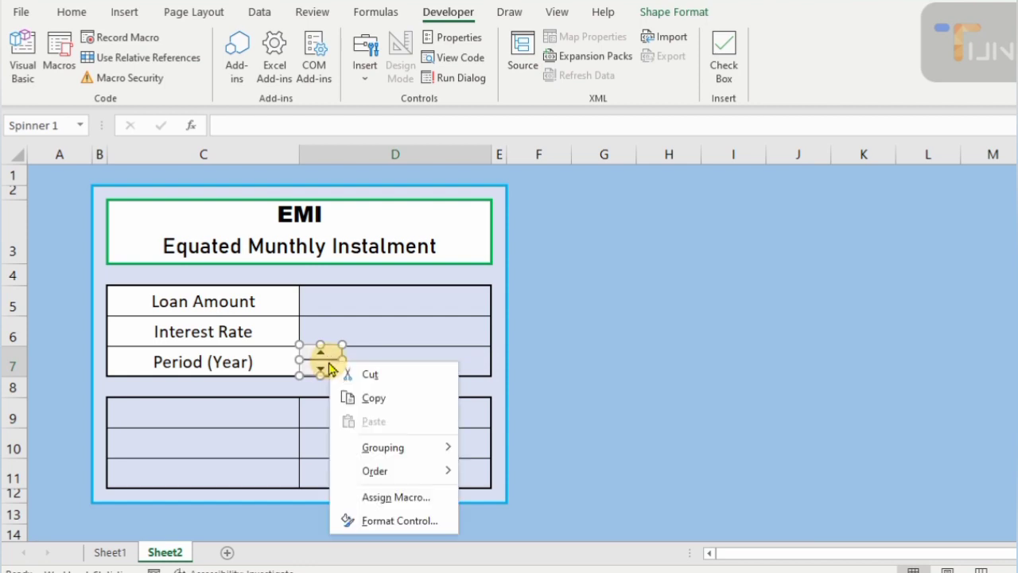
left_click(424, 521)
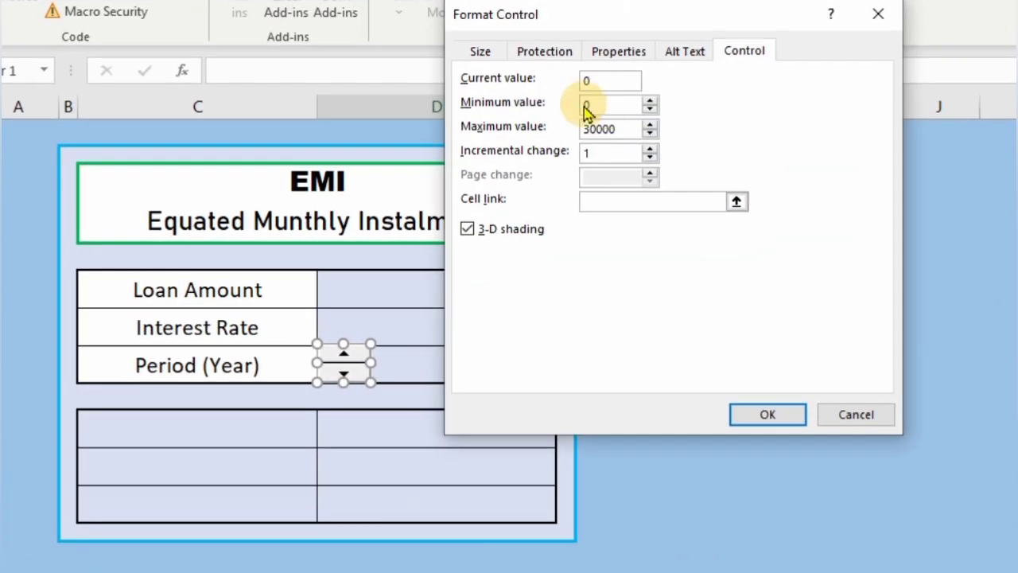
left_click(506, 152)
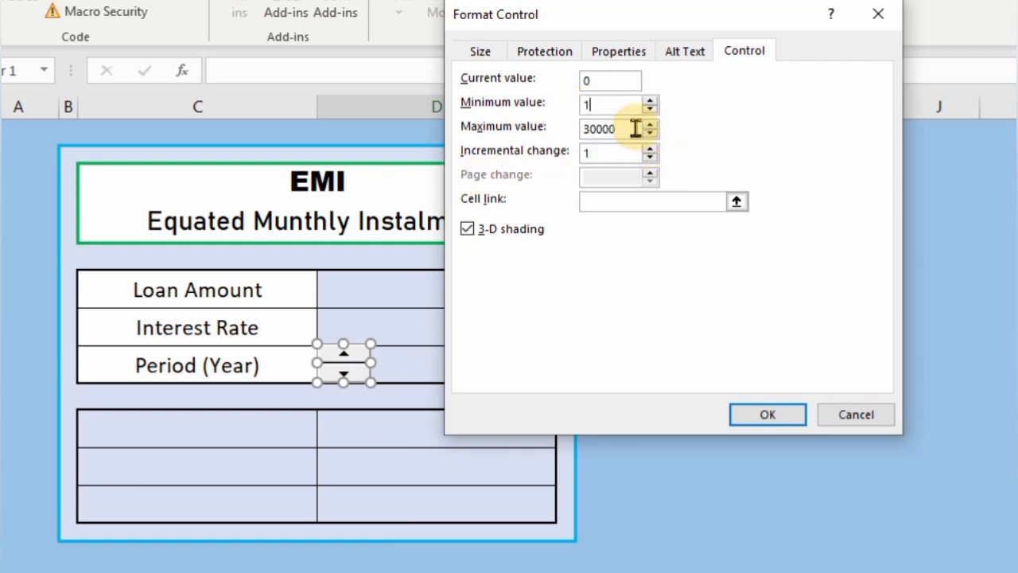
left_click_drag(618, 129, 573, 132)
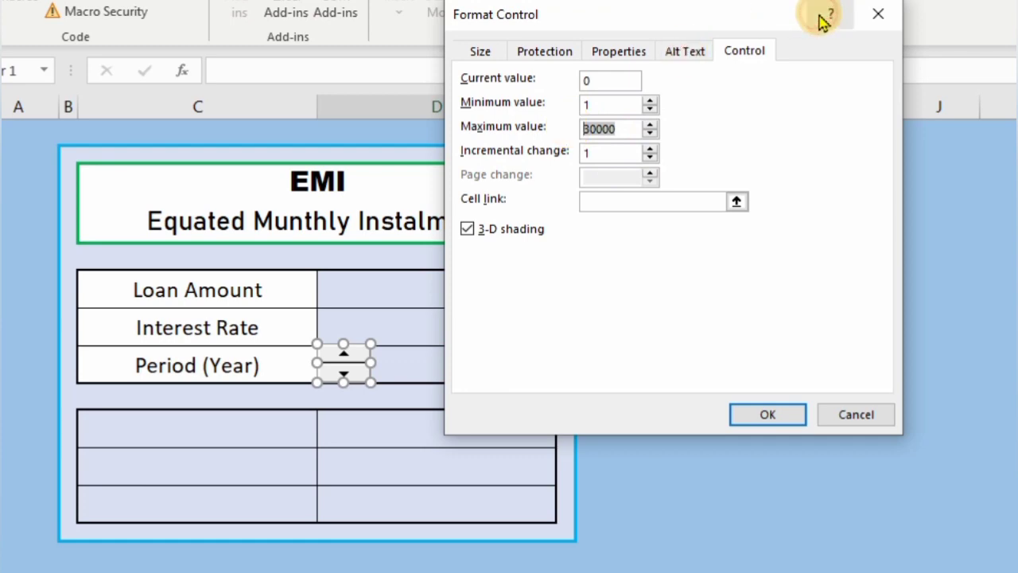
type("15")
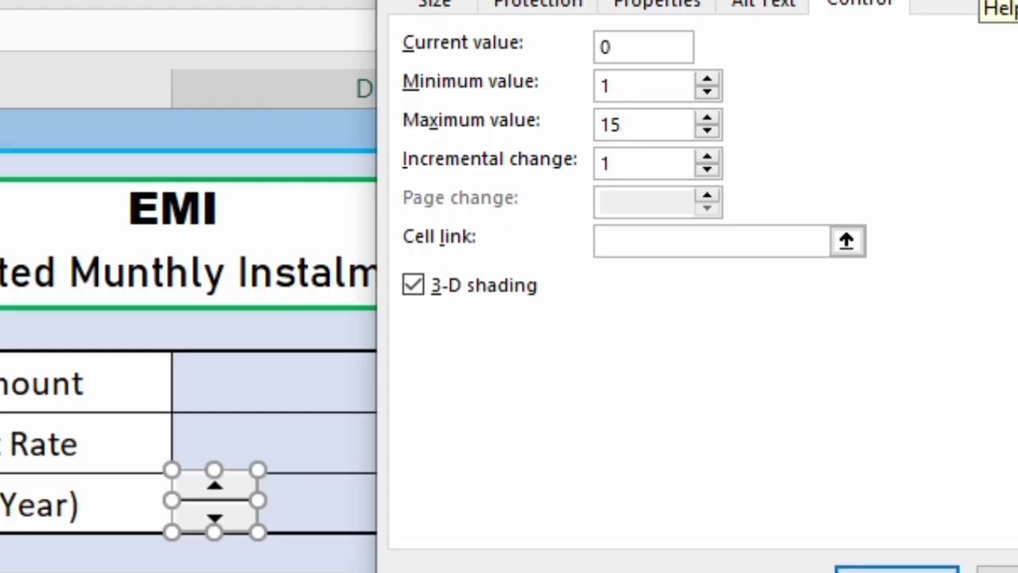
key("BackSpace")
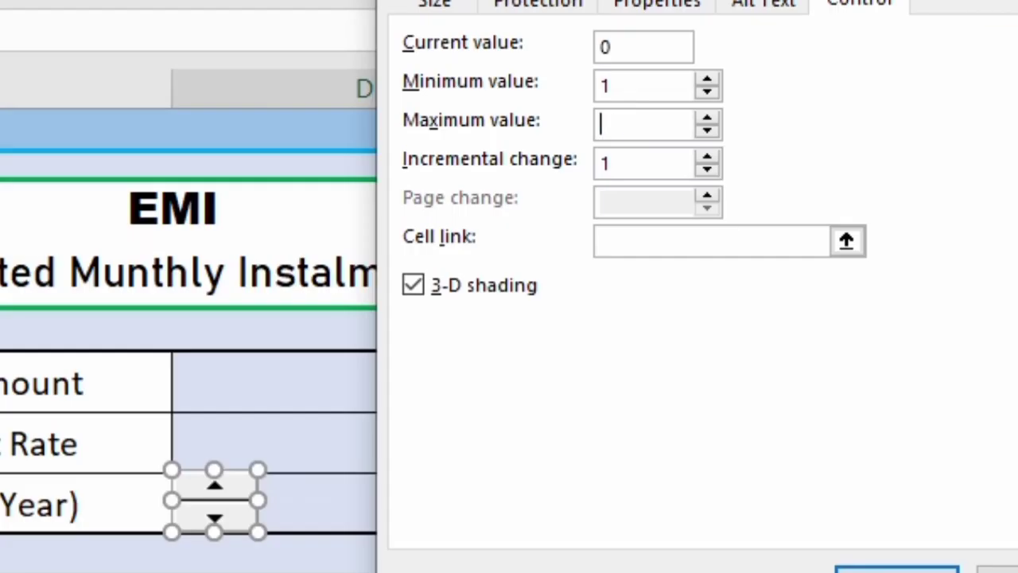
type("20")
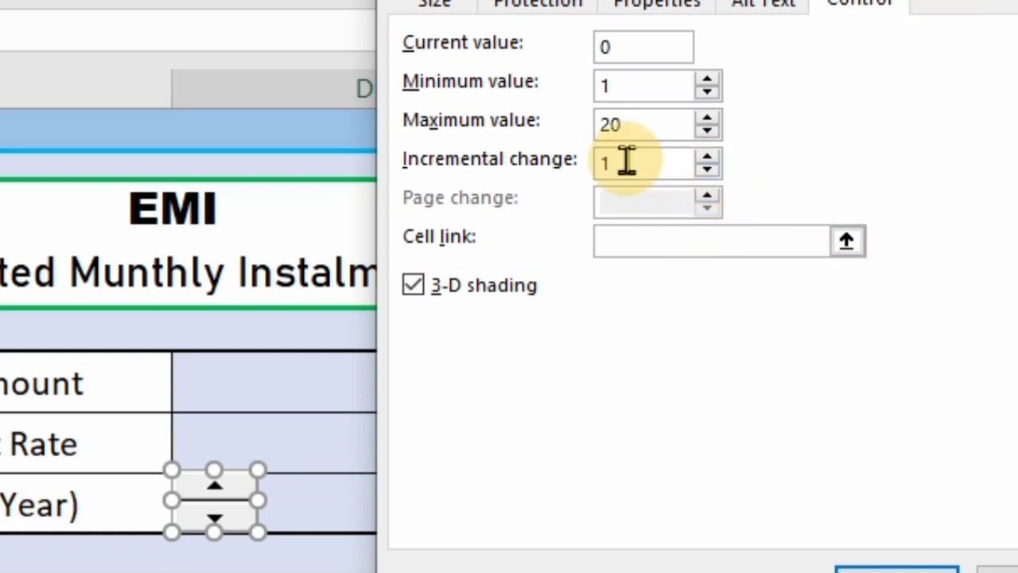
Step: Set the spinner's incremental change to 1 and link it to cell $D$7
left_click(708, 171)
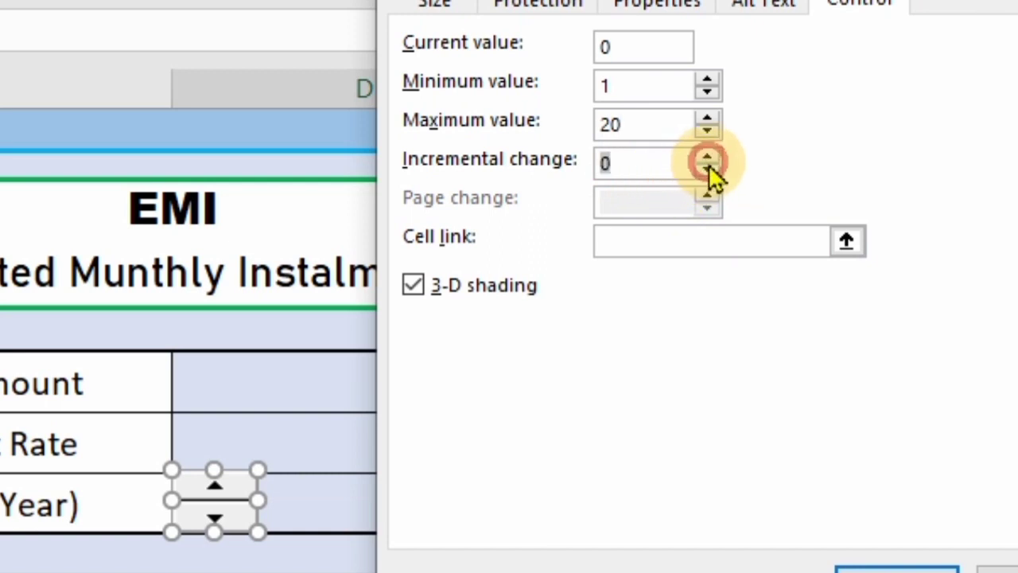
left_click(709, 160)
left_click(708, 171)
left_click(708, 158)
left_click(707, 157)
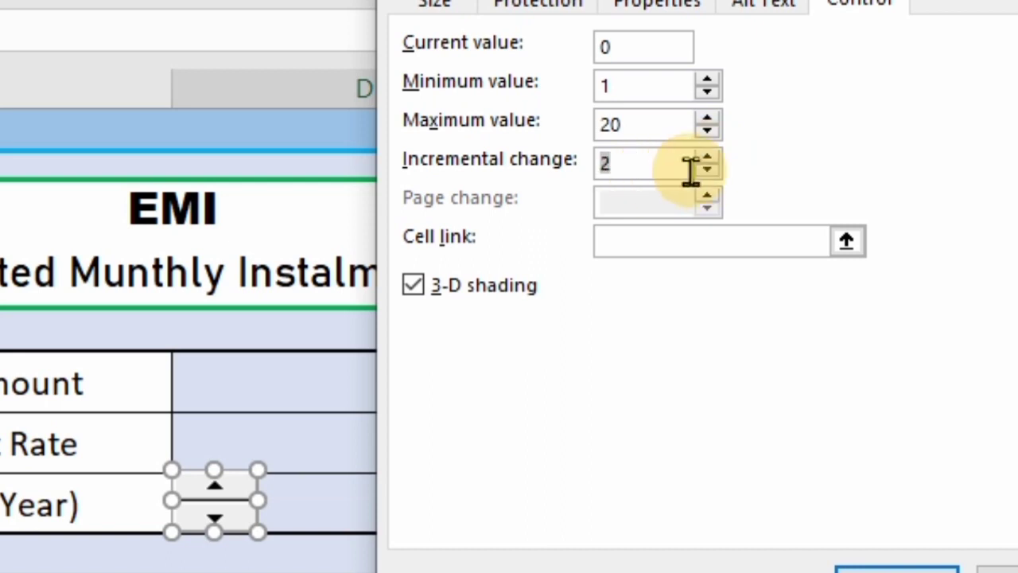
left_click(707, 170)
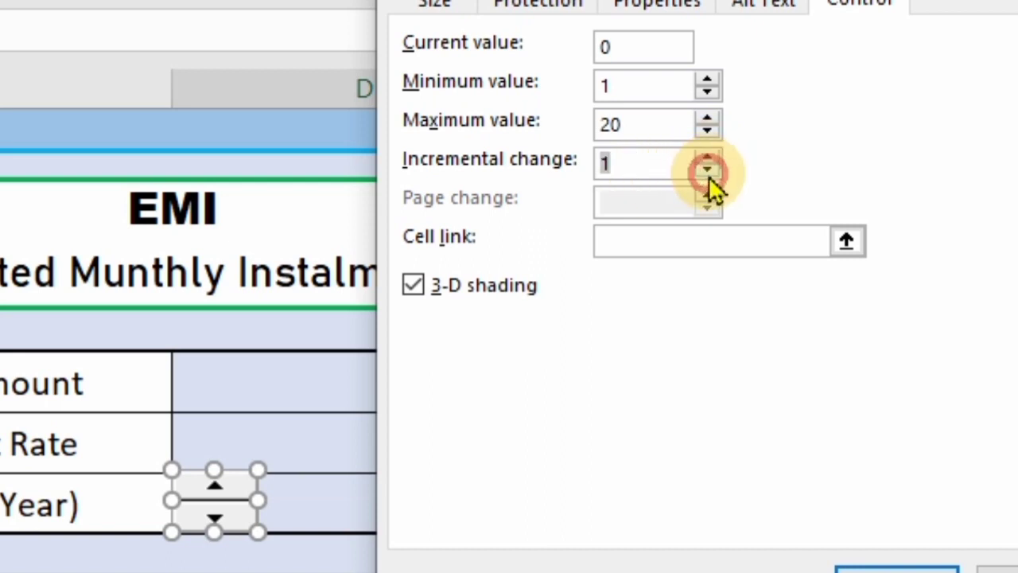
left_click(732, 251)
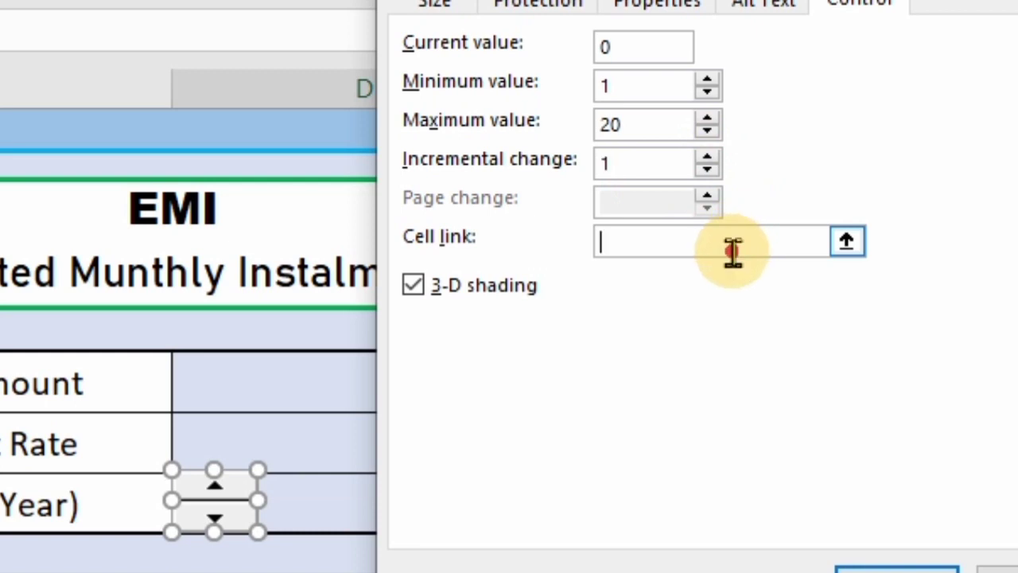
left_click(322, 510)
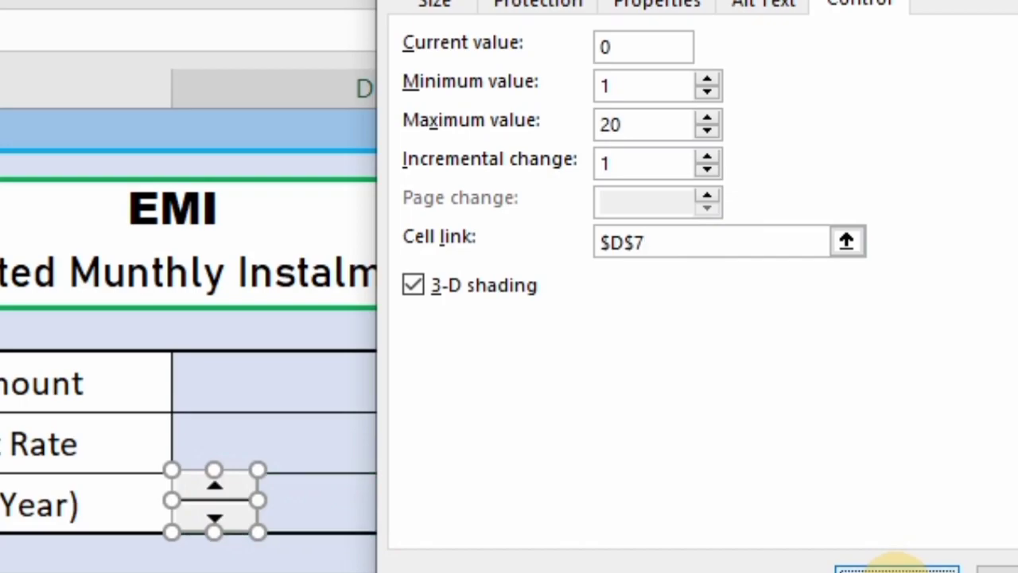
left_click(897, 568)
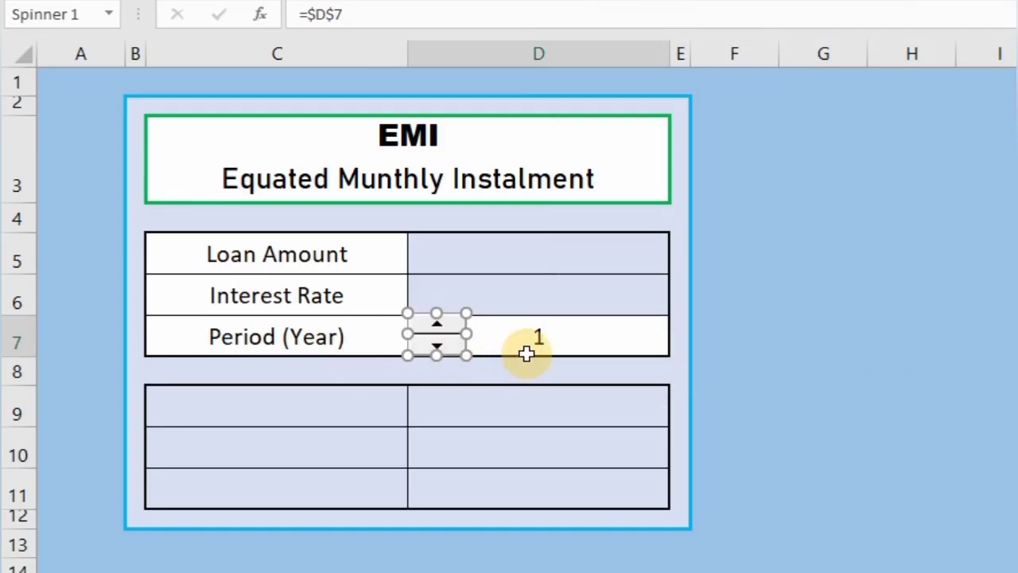
Step: Test the Period spinner by raising the value in D7 to 4 and lowering it back to 1
left_click(526, 354)
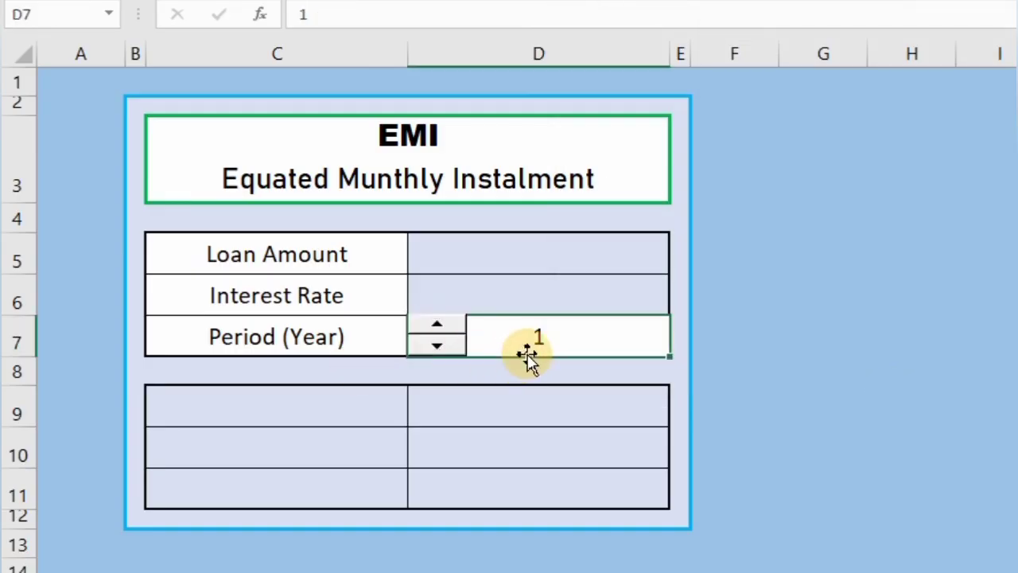
left_click(439, 330)
left_click(439, 330)
left_click(438, 330)
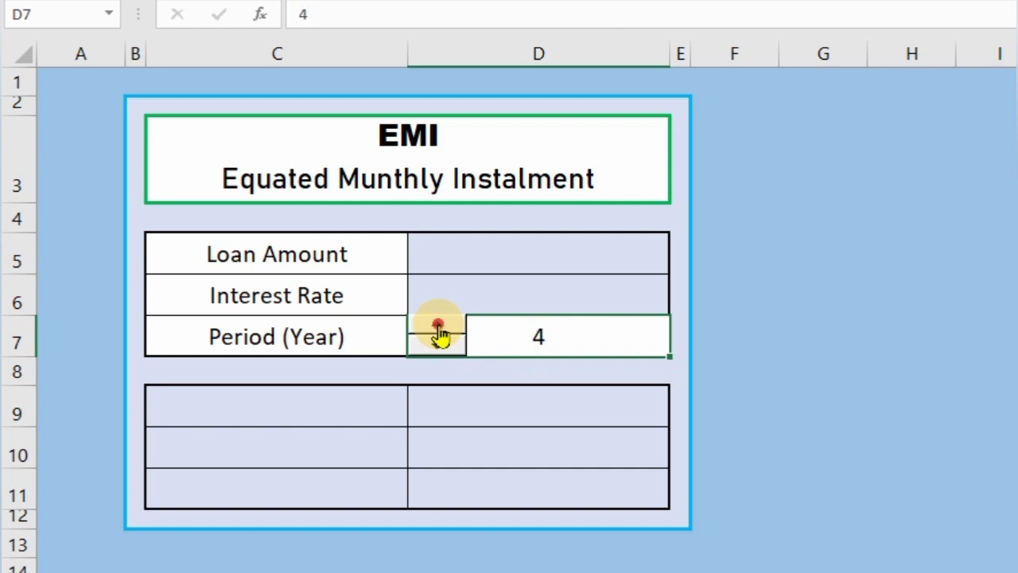
left_click(438, 349)
left_click(438, 348)
left_click(439, 348)
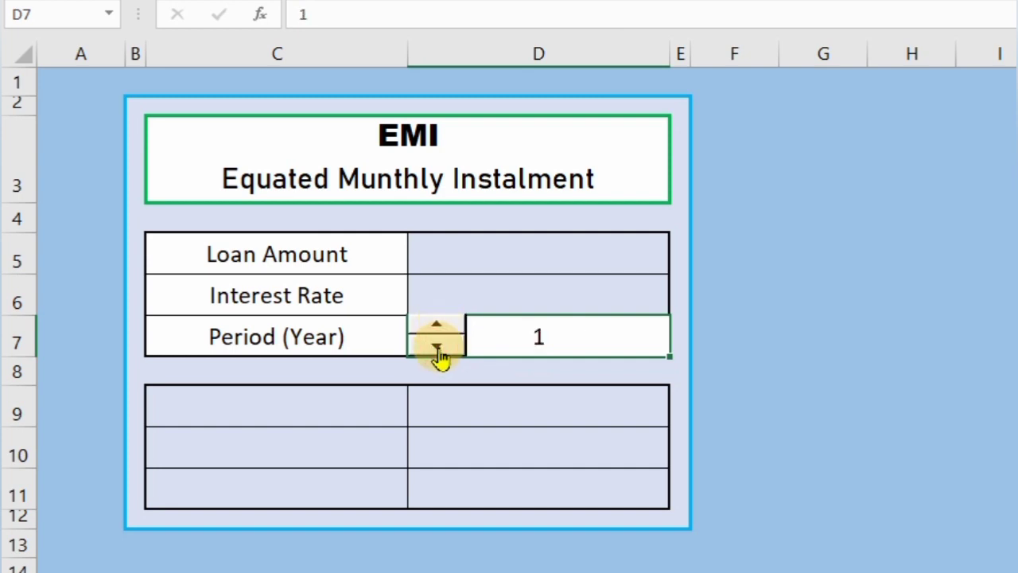
Step: Enter 100000 as the Loan Amount in cell D5
left_click(557, 297)
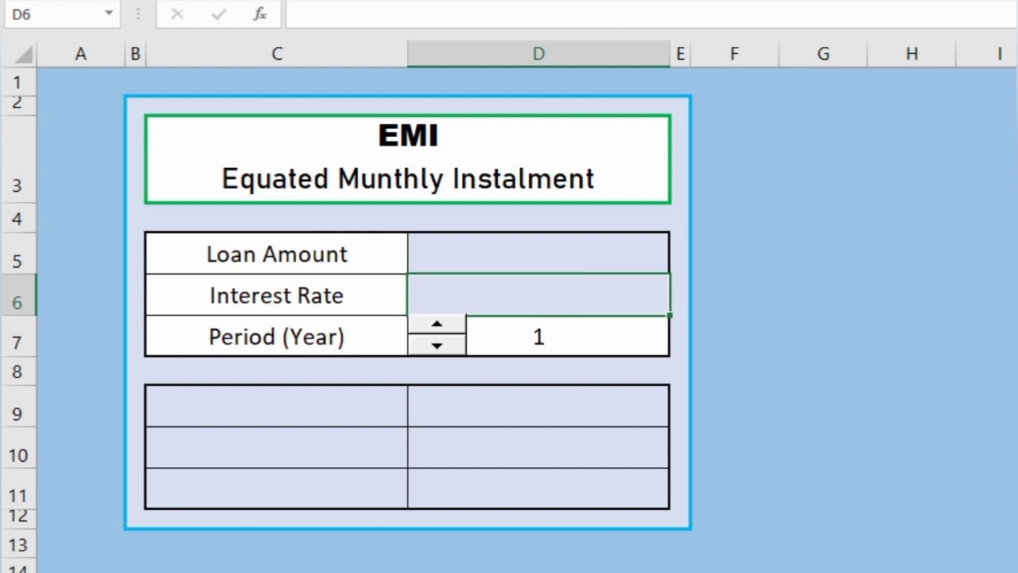
left_click(533, 261)
type("100000")
key("Return")
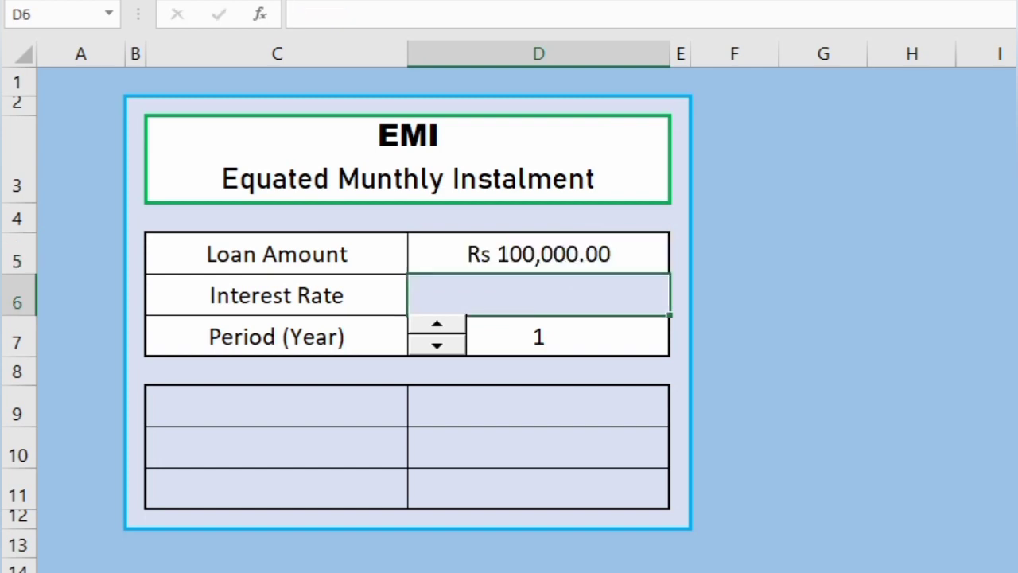
Step: Remove both decimal places from the Loan Amount in D5
left_click(578, 254)
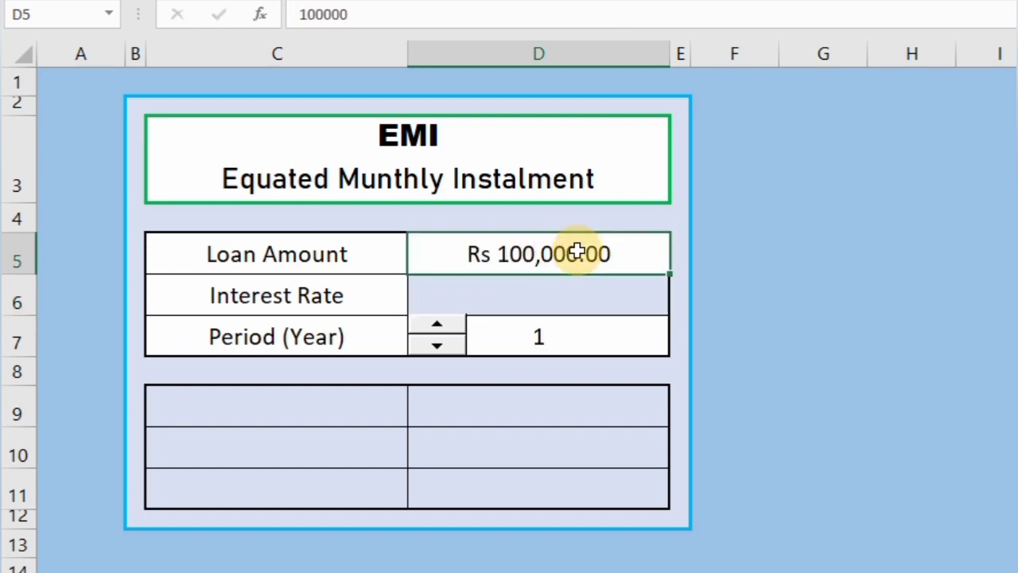
key("alt+h")
key("9")
key("alt+h")
key("9")
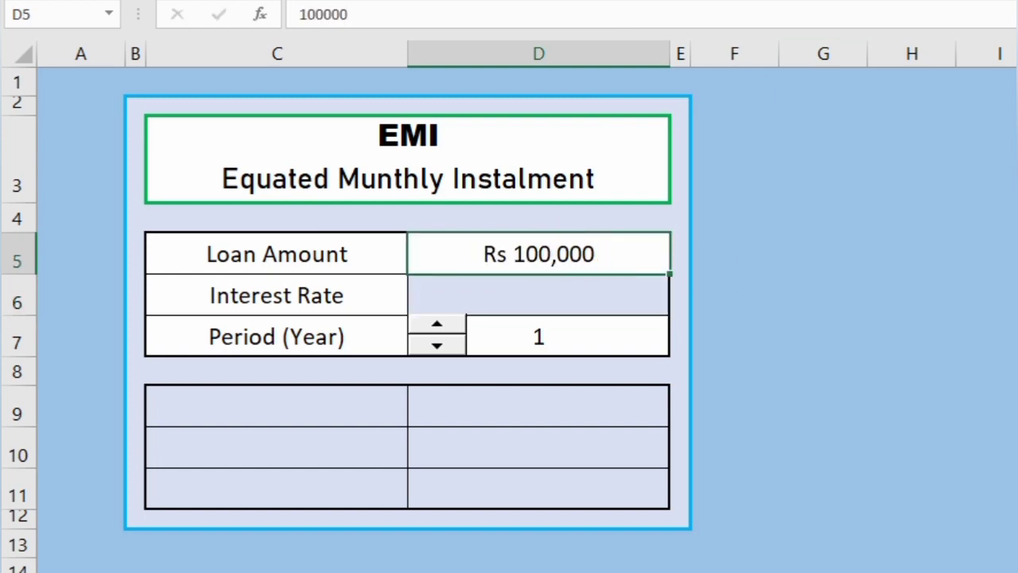
Step: Enter 12% as the Interest Rate in cell D6
left_click(608, 287)
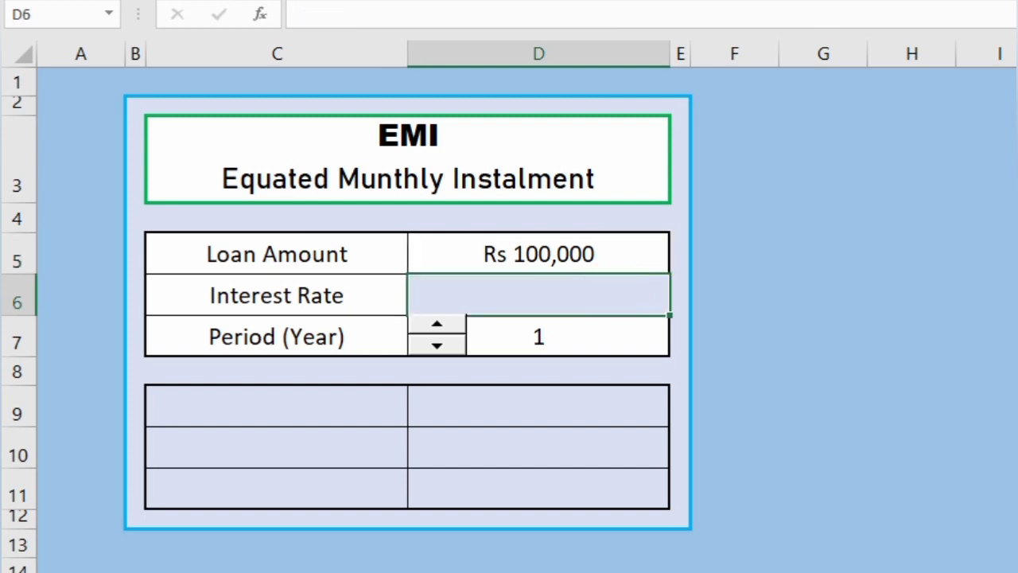
type("12")
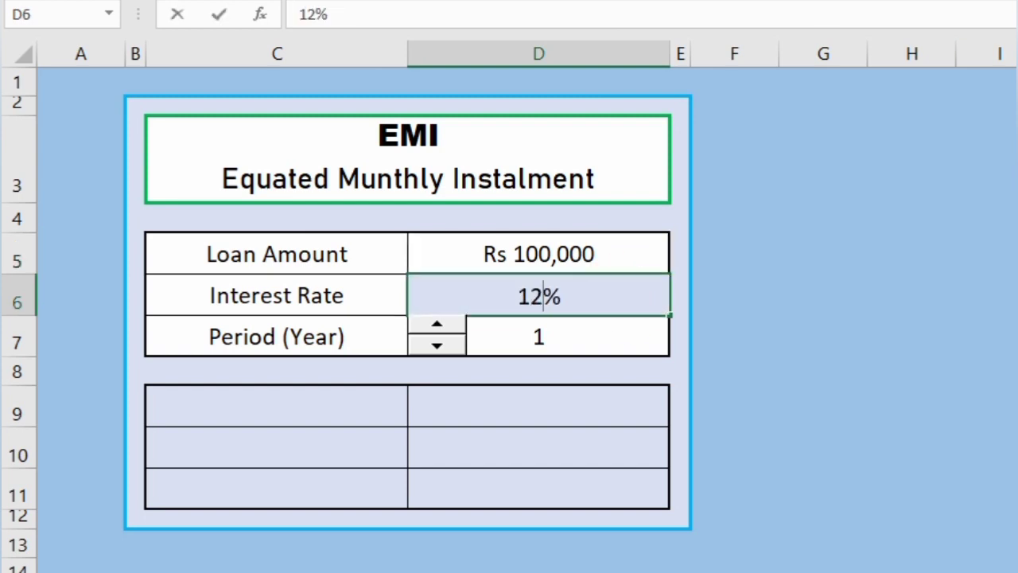
key("Return")
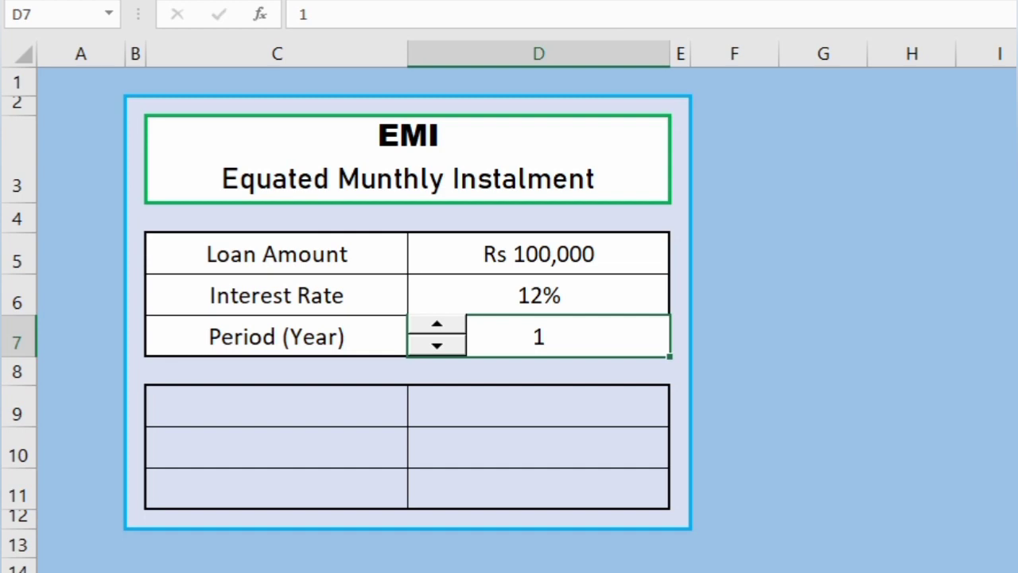
key("Return")
key("Return")
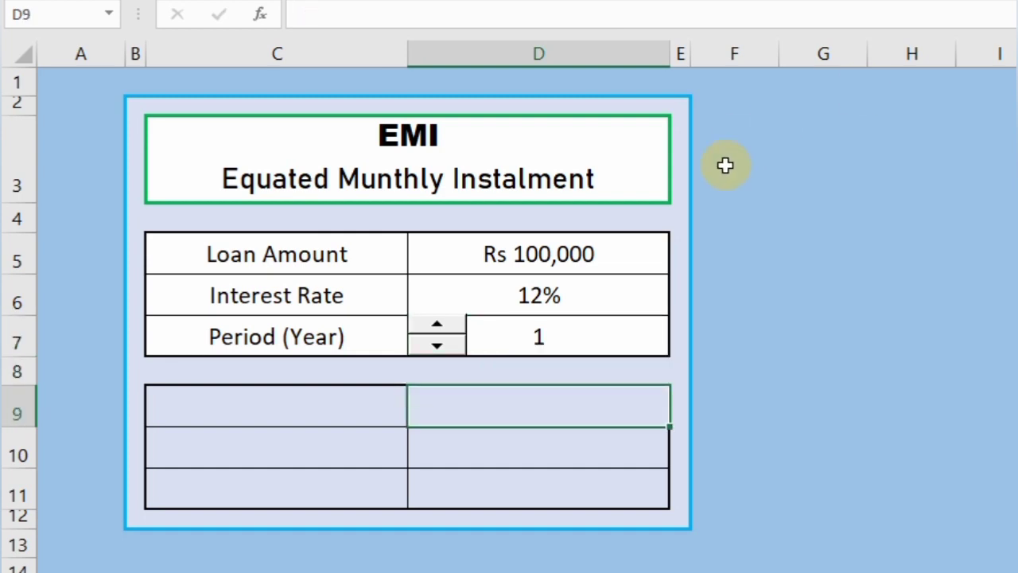
Step: Label the result rows EMI, Total Amount and Total Interest in cells C9 to C11
left_click(341, 401)
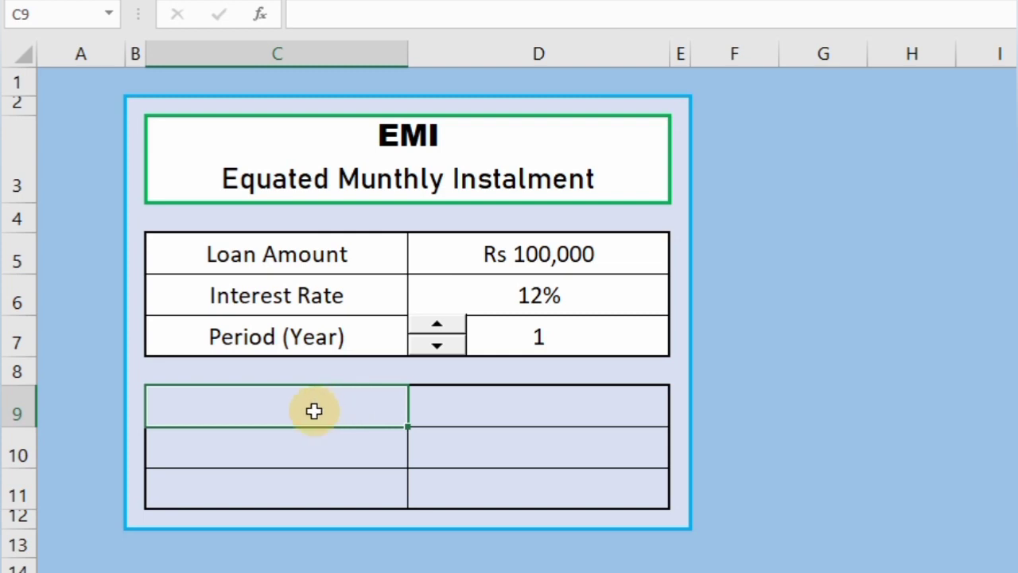
type("EMI")
key("Return")
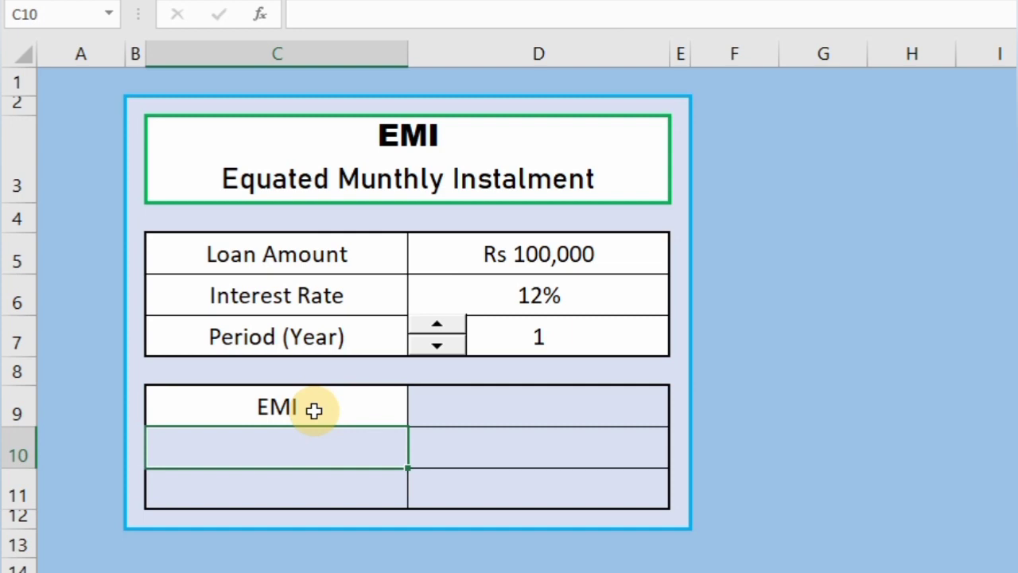
type("Tot")
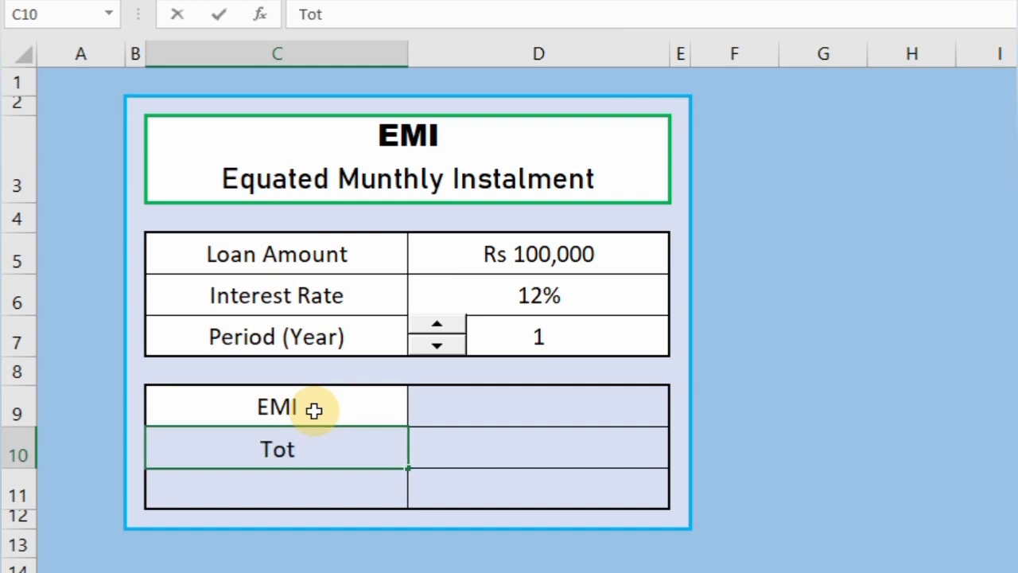
type("al Am")
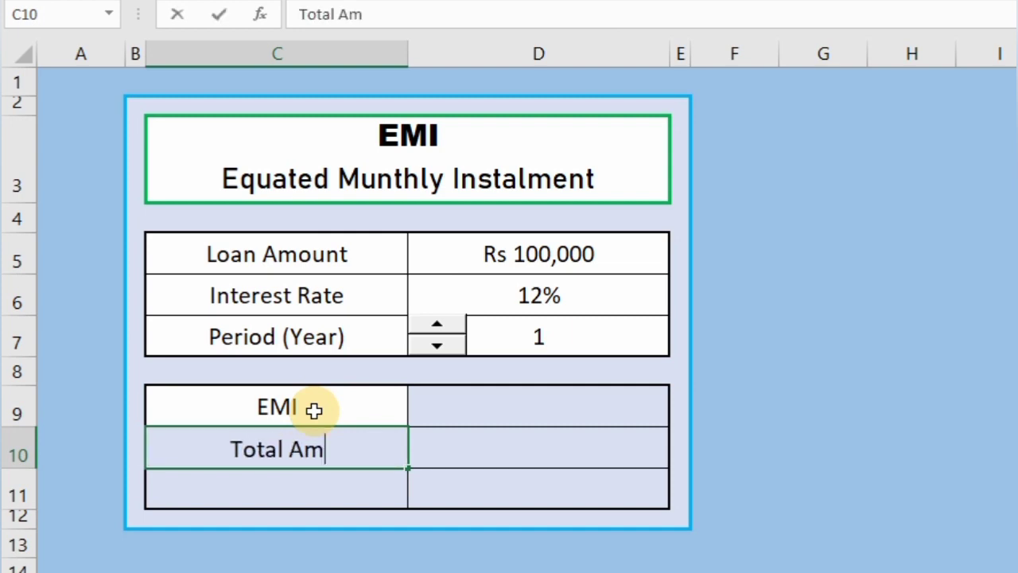
type("ount")
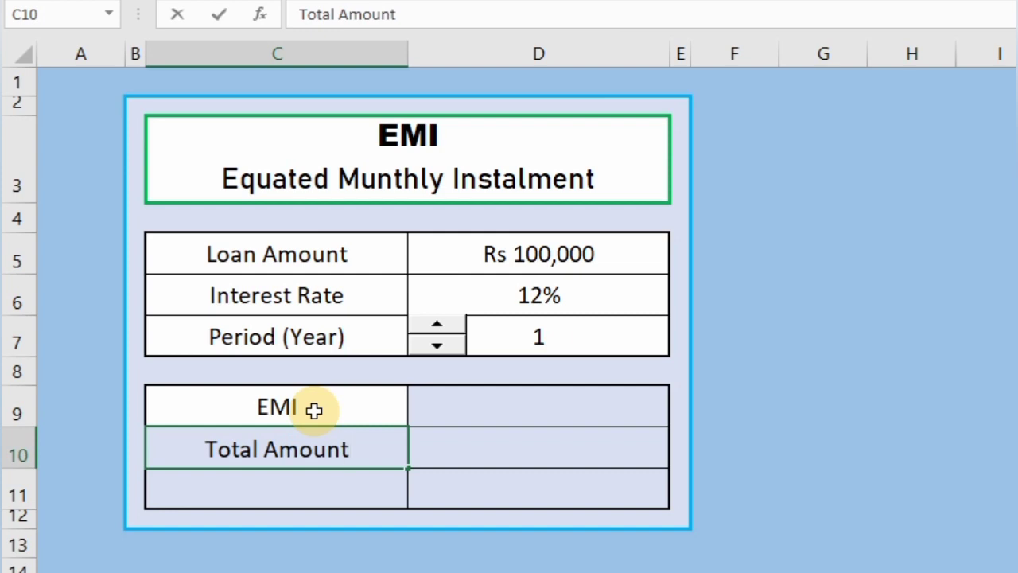
key("Return")
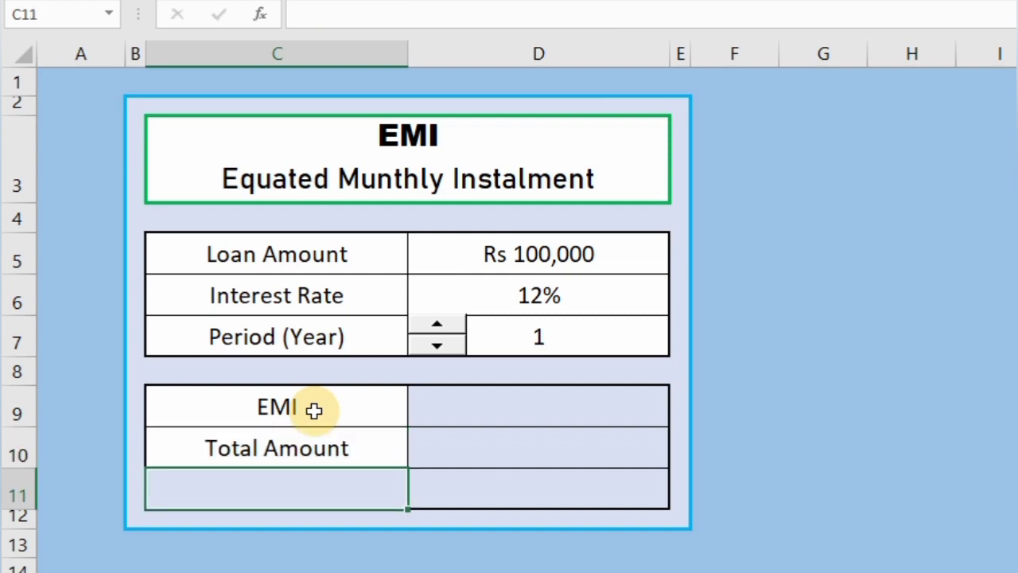
type("Total ")
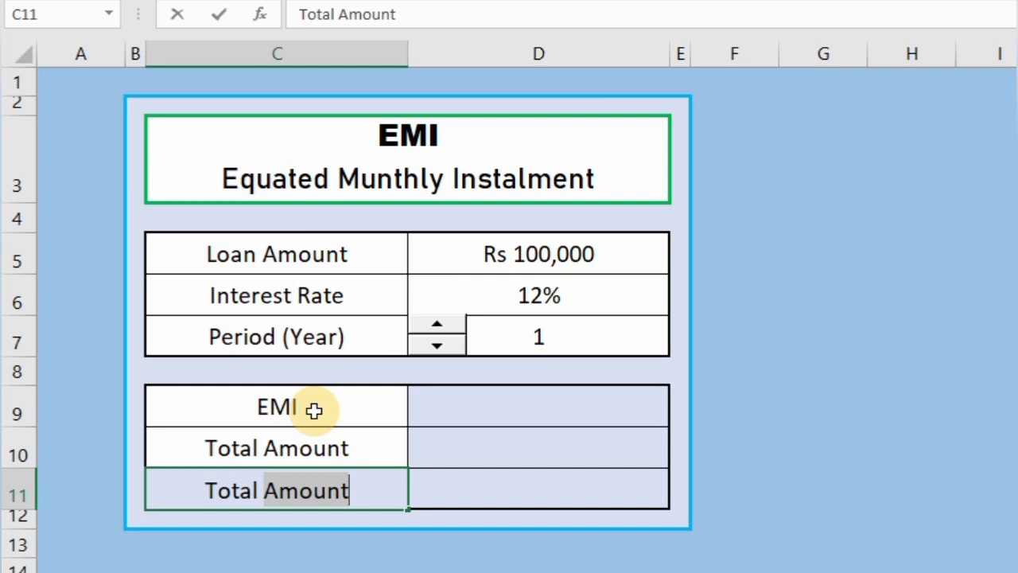
type(" In")
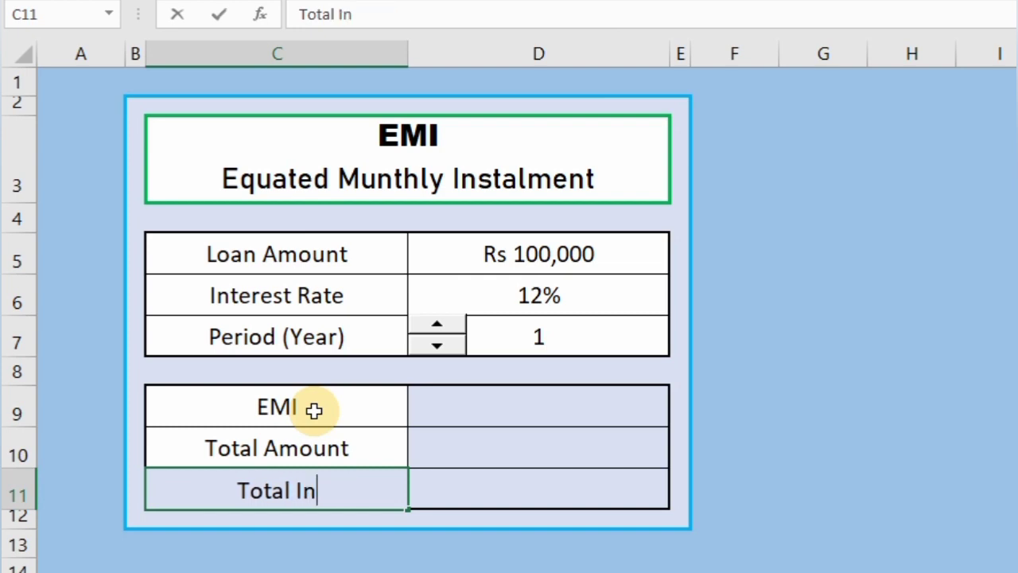
type("terest")
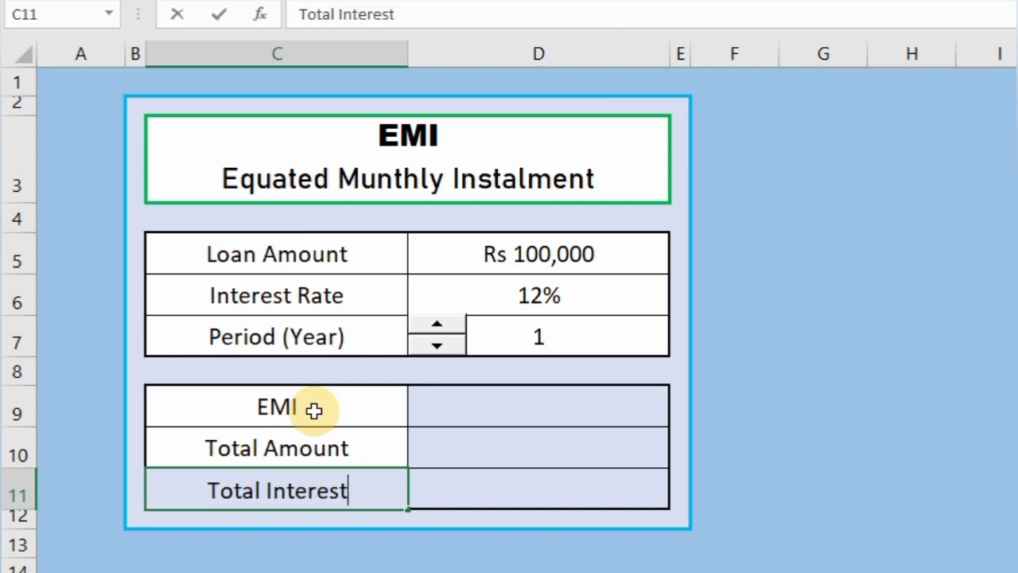
key("Return")
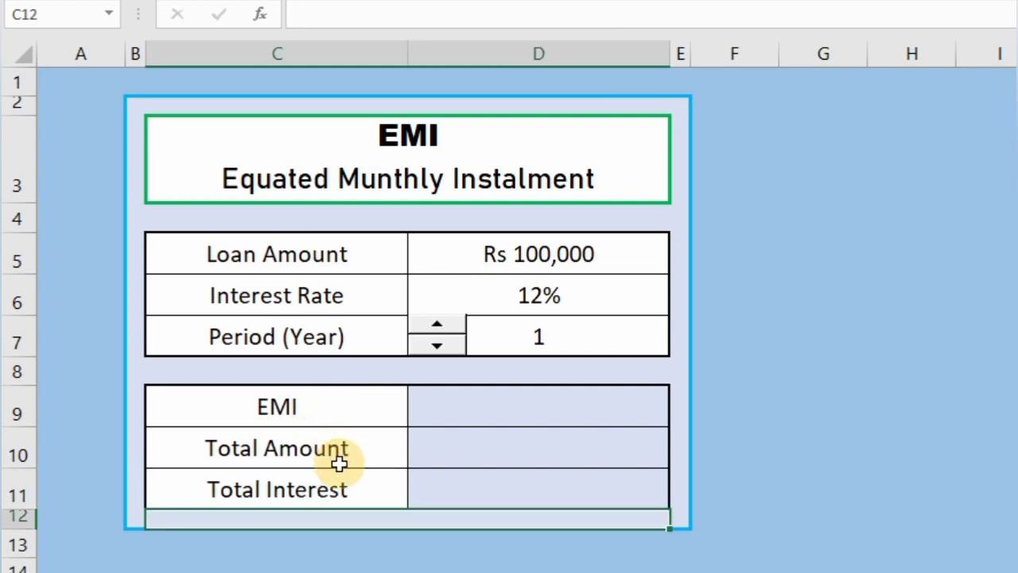
Step: Calculate the EMI in cell D9 with the formula =PMT(D6/12,D7*12,D5)
left_click(455, 454)
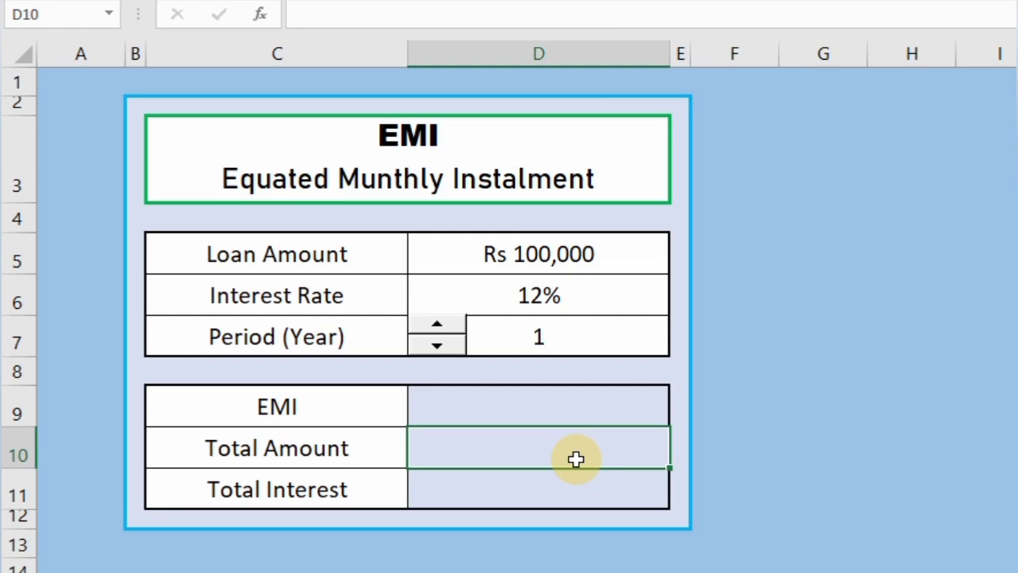
key("Up")
type("=")
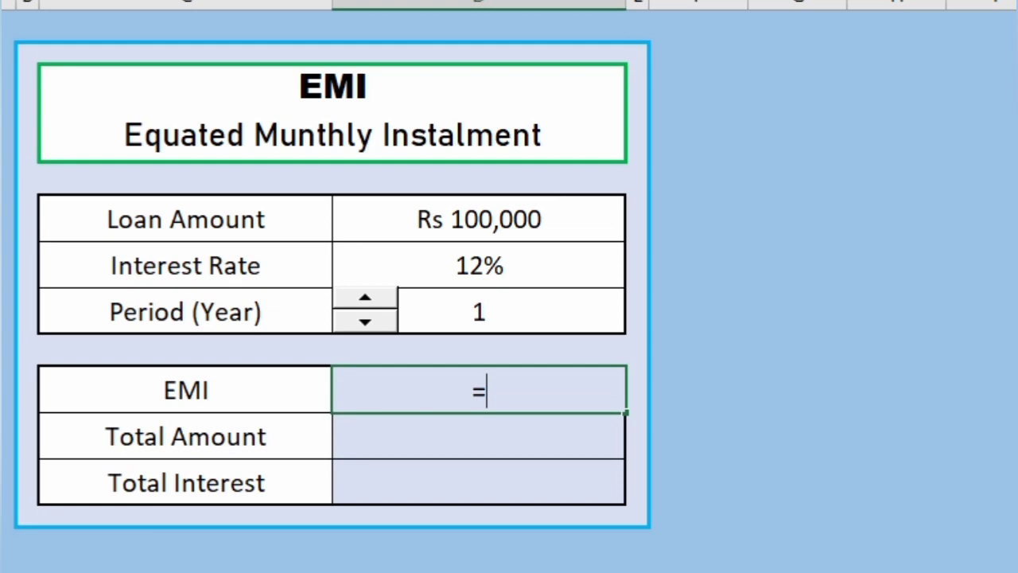
type("pmt")
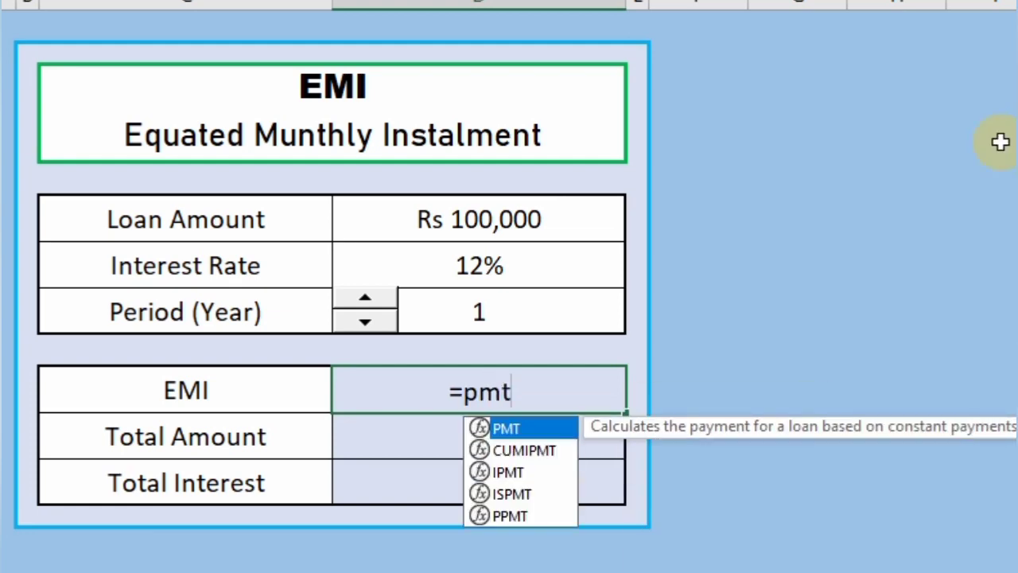
double_click(516, 428)
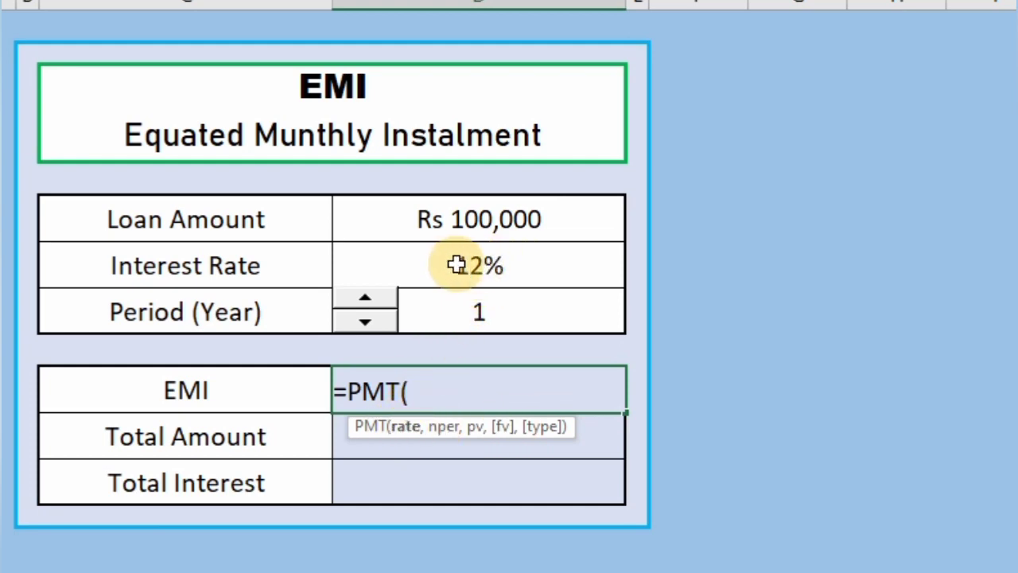
left_click(502, 267)
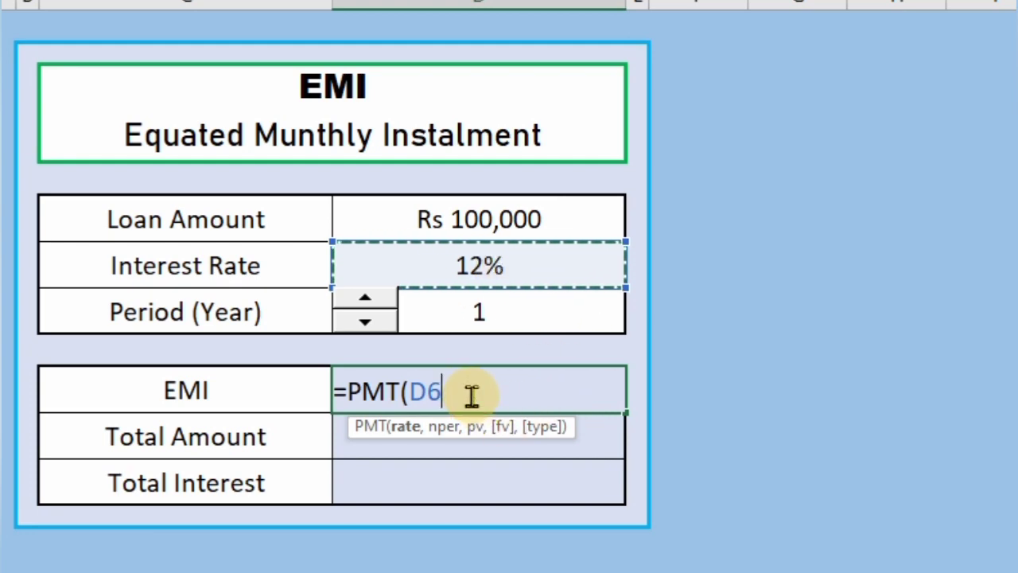
type("/12")
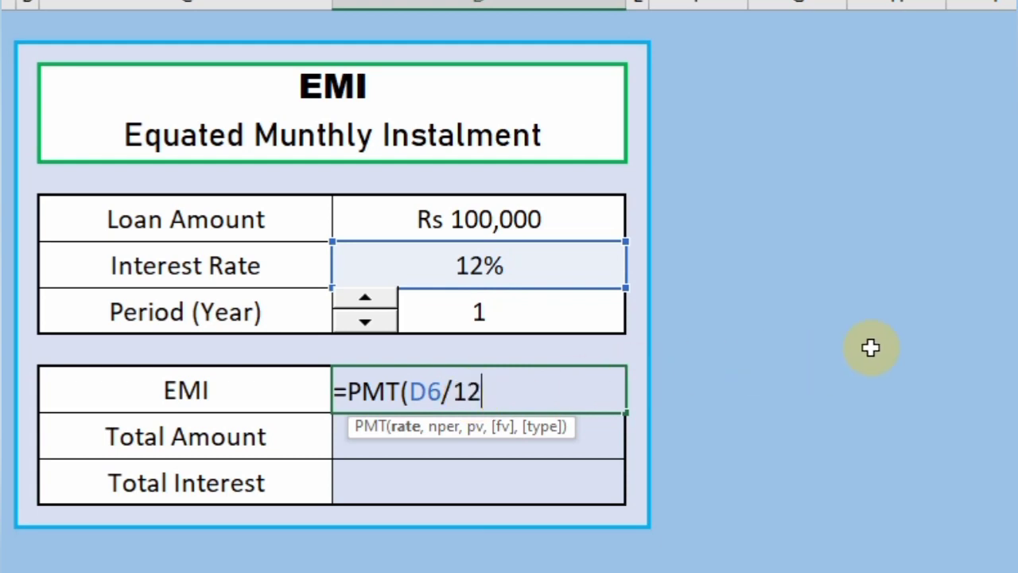
type(",")
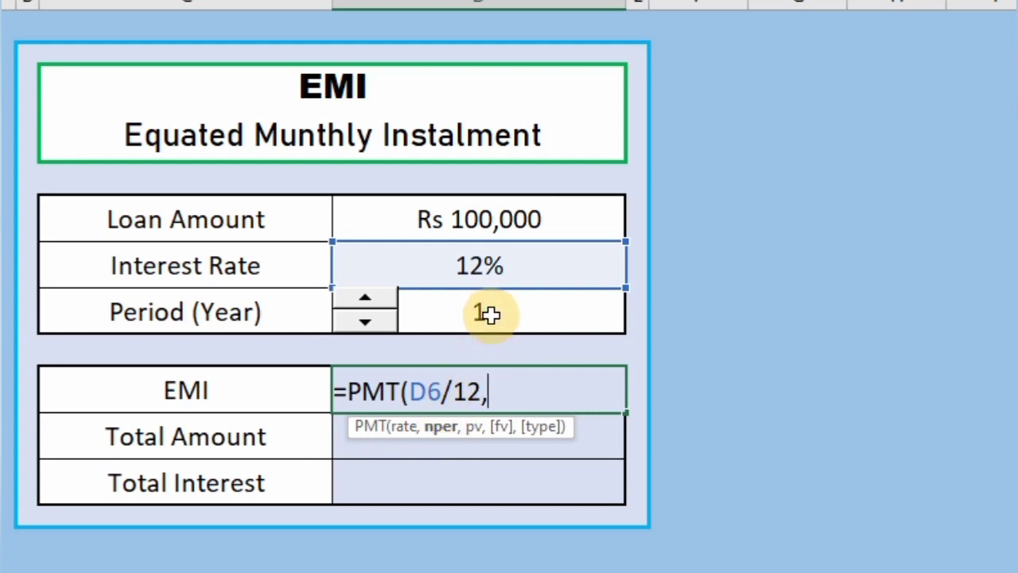
left_click(487, 314)
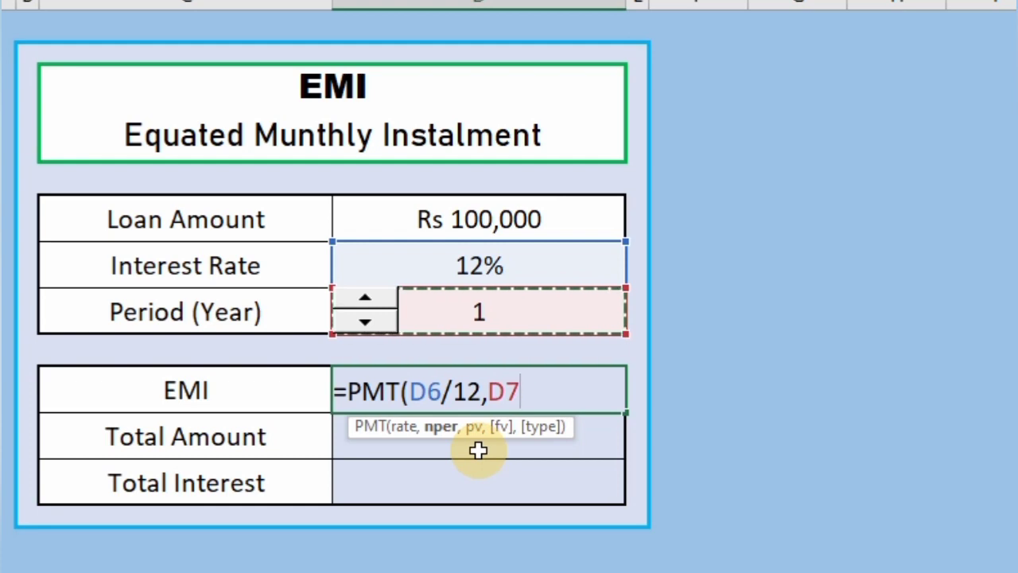
type("*")
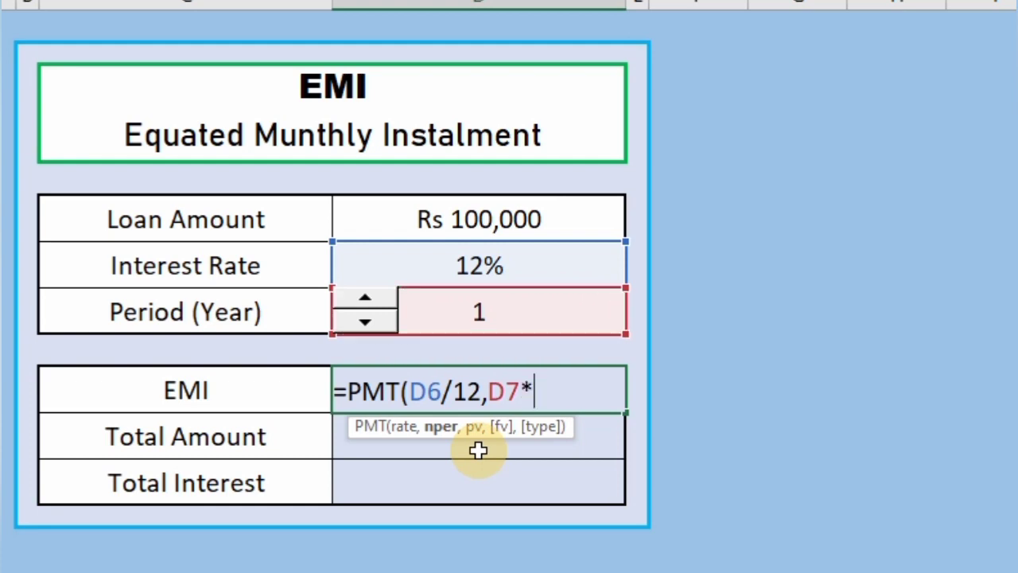
type("12")
type(",")
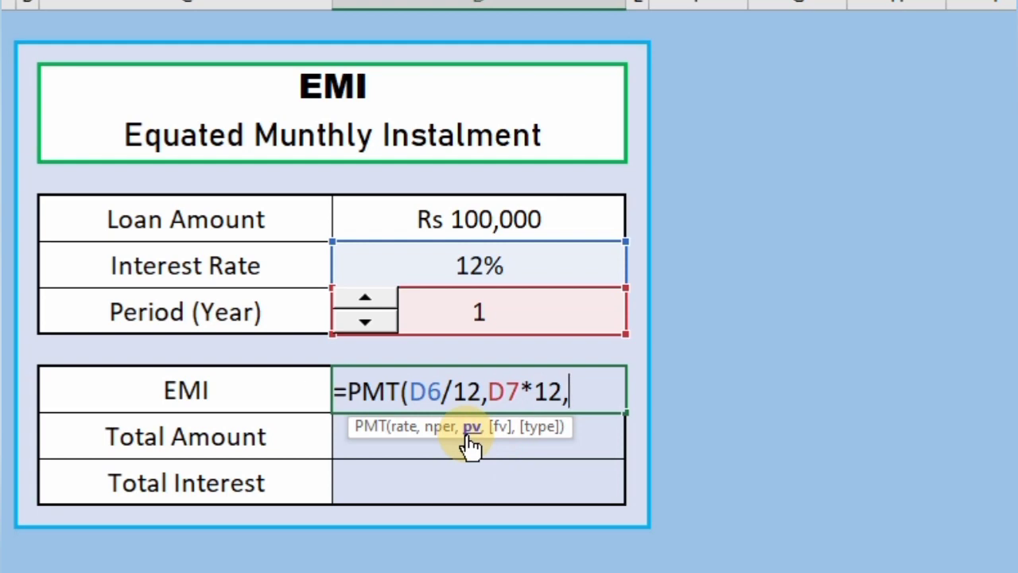
left_click(524, 218)
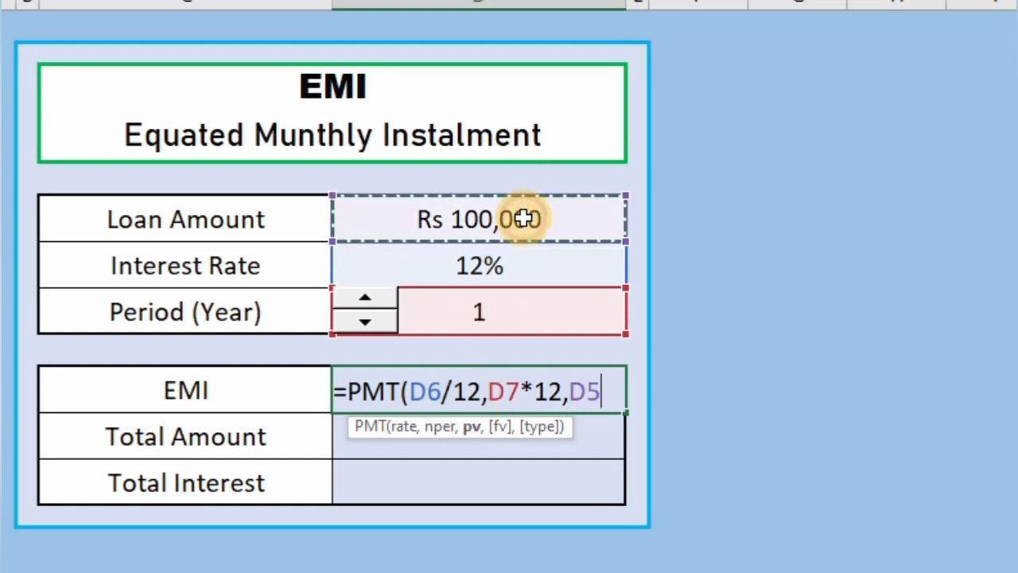
type(")")
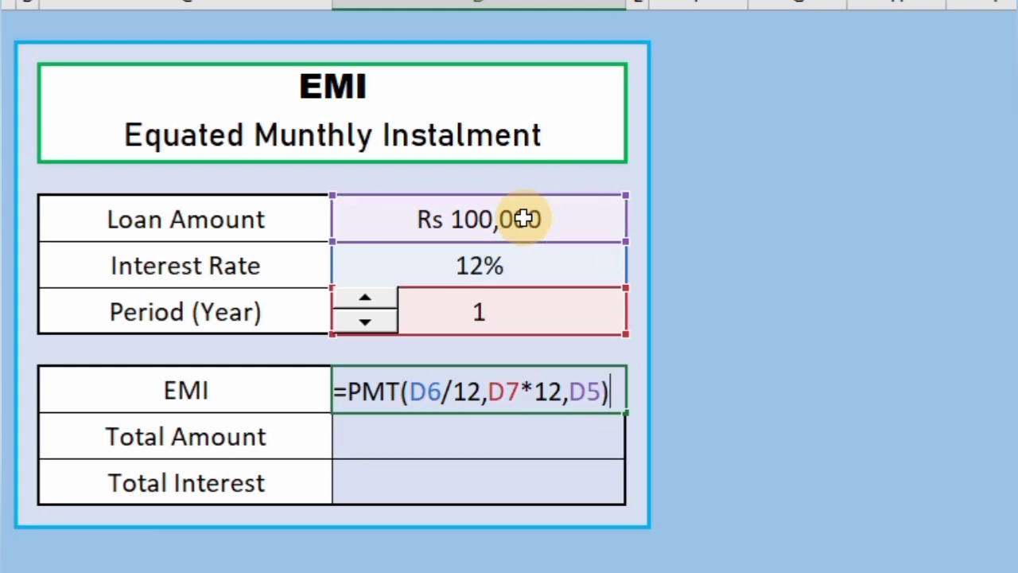
key("Return")
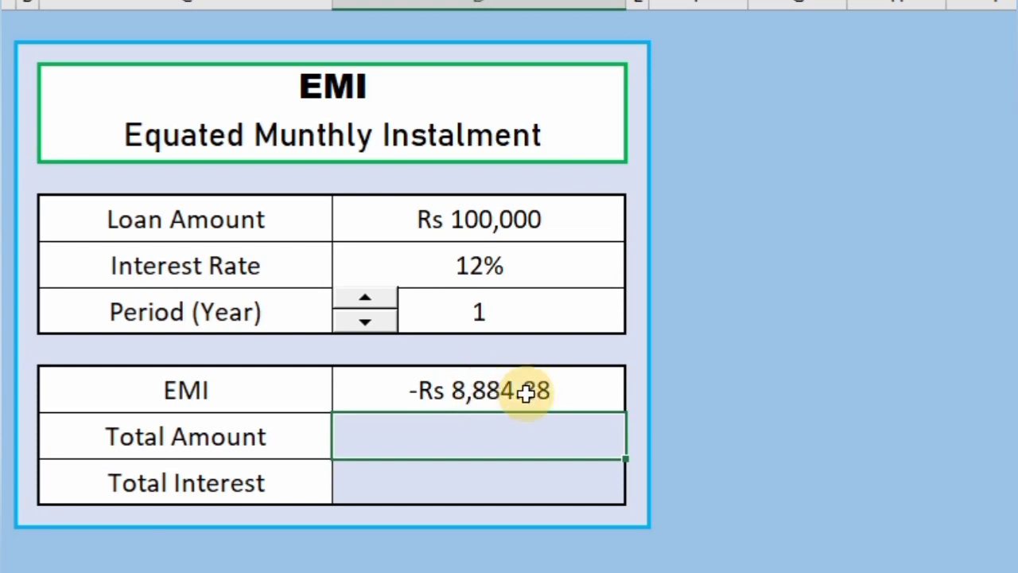
Step: Negate the EMI formula in D9 so it reads =-PMT(D6/12,D7*12,D5)
key("F2")
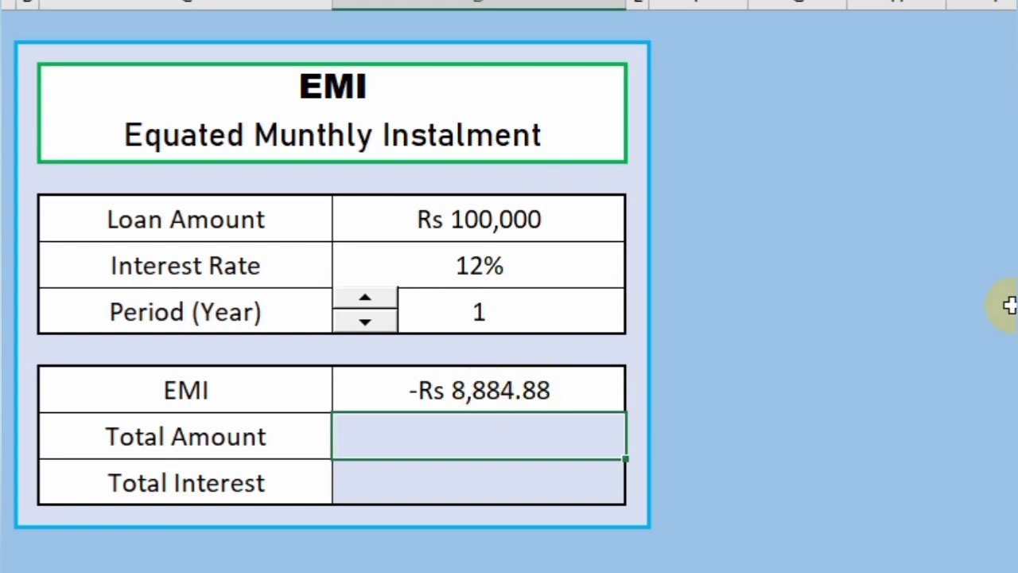
key("Up")
key("F2")
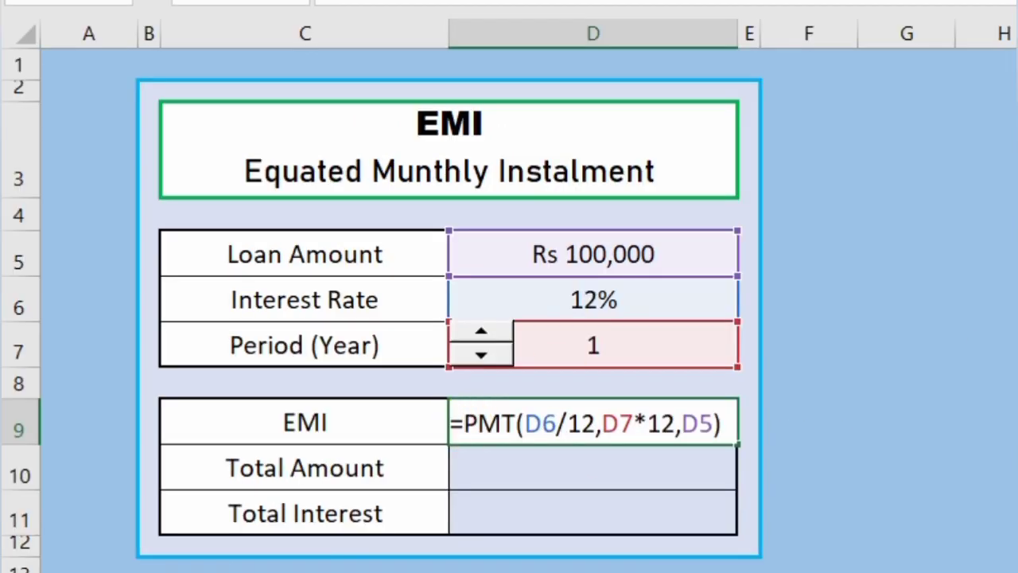
left_click(465, 422)
type("-")
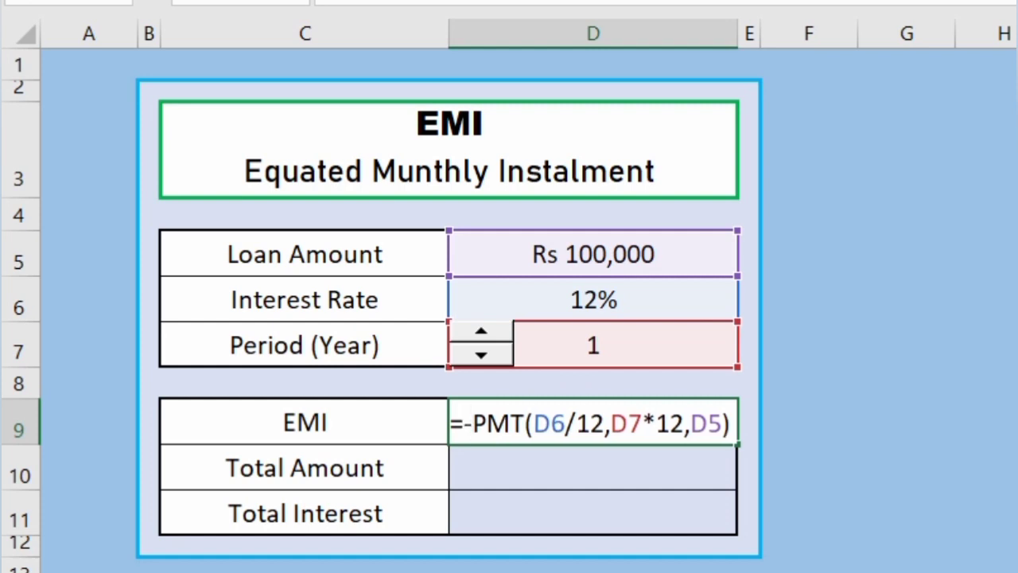
key("Return")
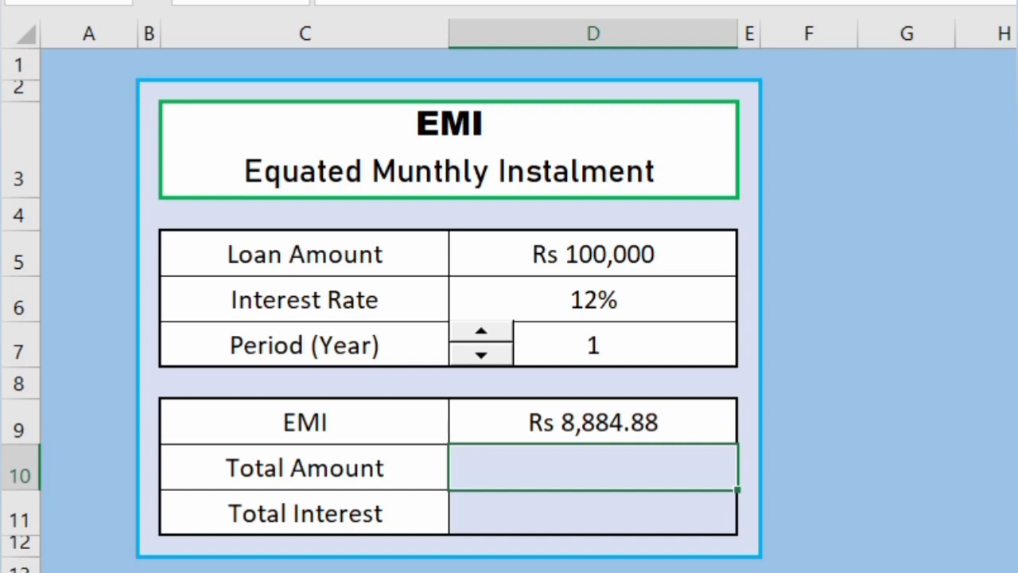
Step: Calculate the Total Amount in cell D10 with the formula =D9*D7*12
type("=")
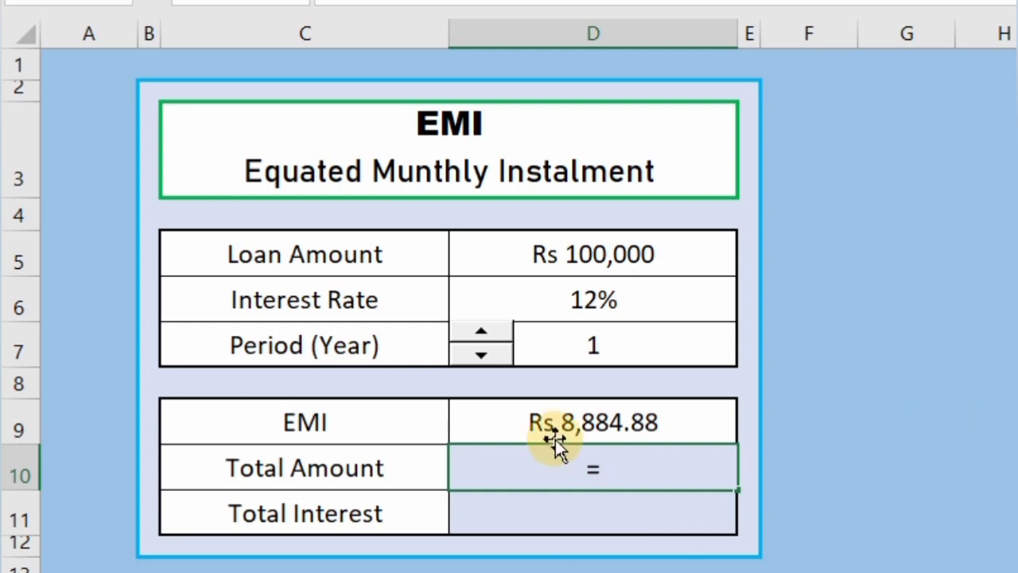
left_click(585, 424)
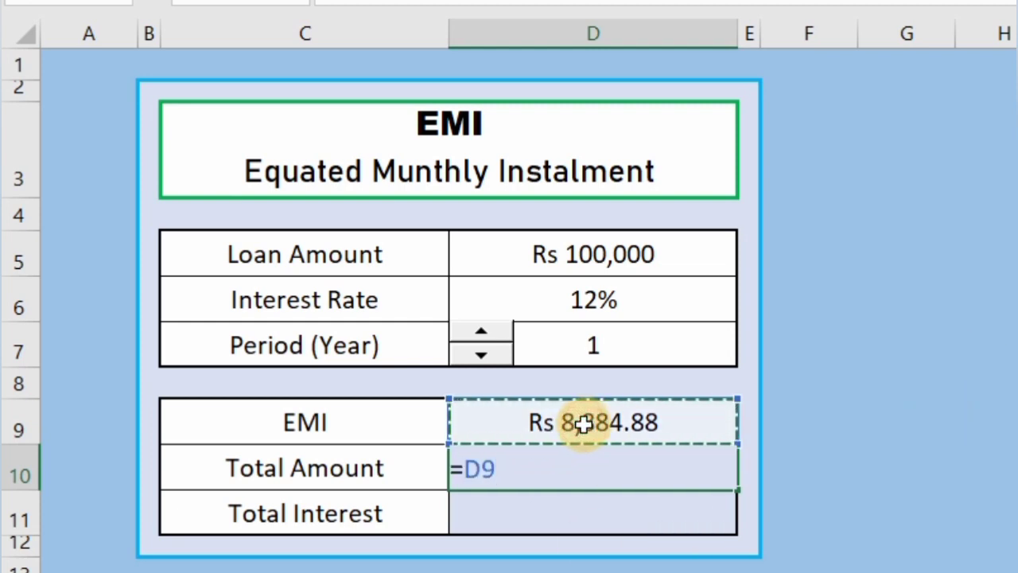
type("*")
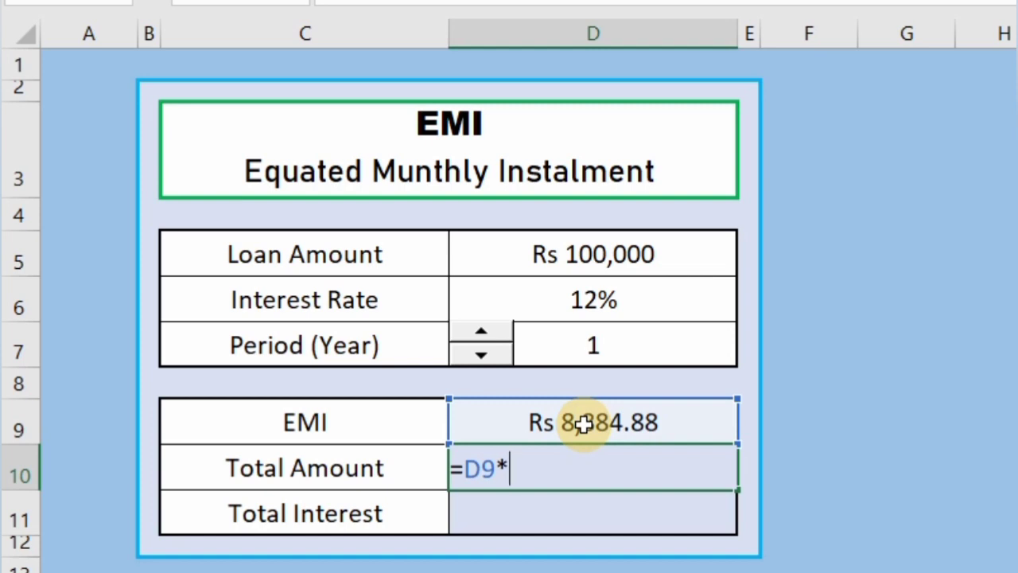
left_click(639, 338)
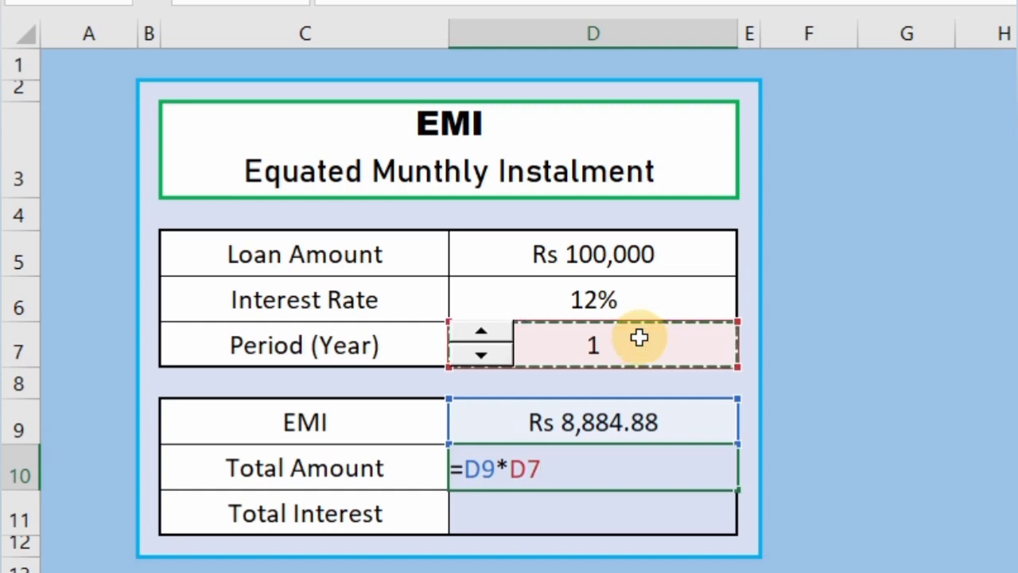
type("*12")
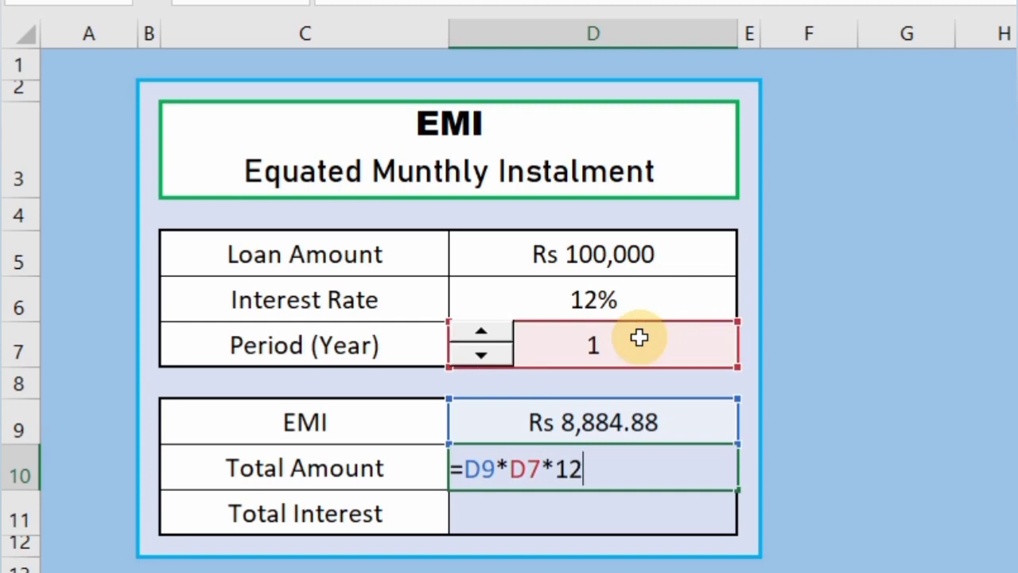
key("Return")
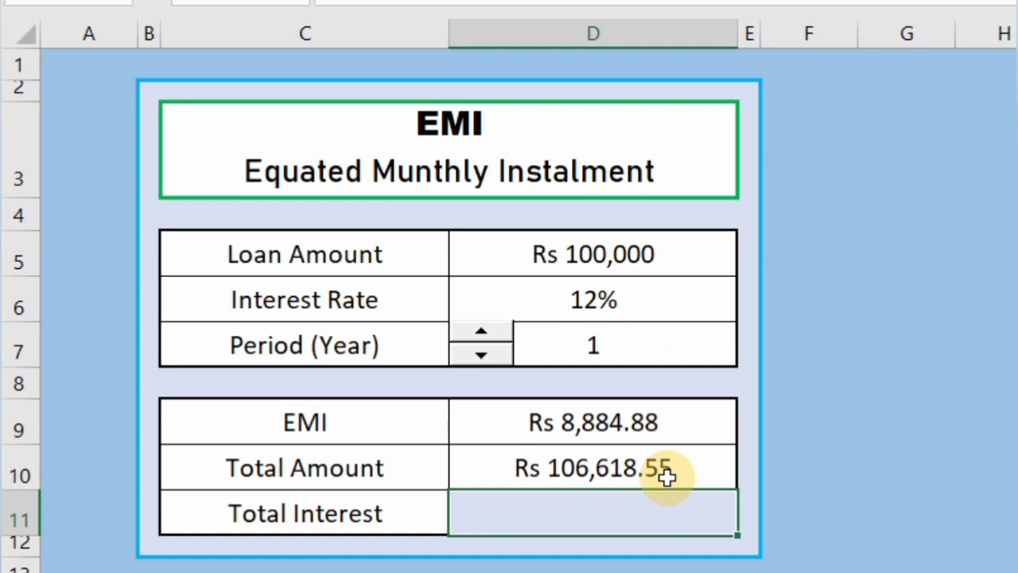
Step: Calculate the Total Interest in cell D11 with the formula =D10-D5
left_click(574, 518)
type("=")
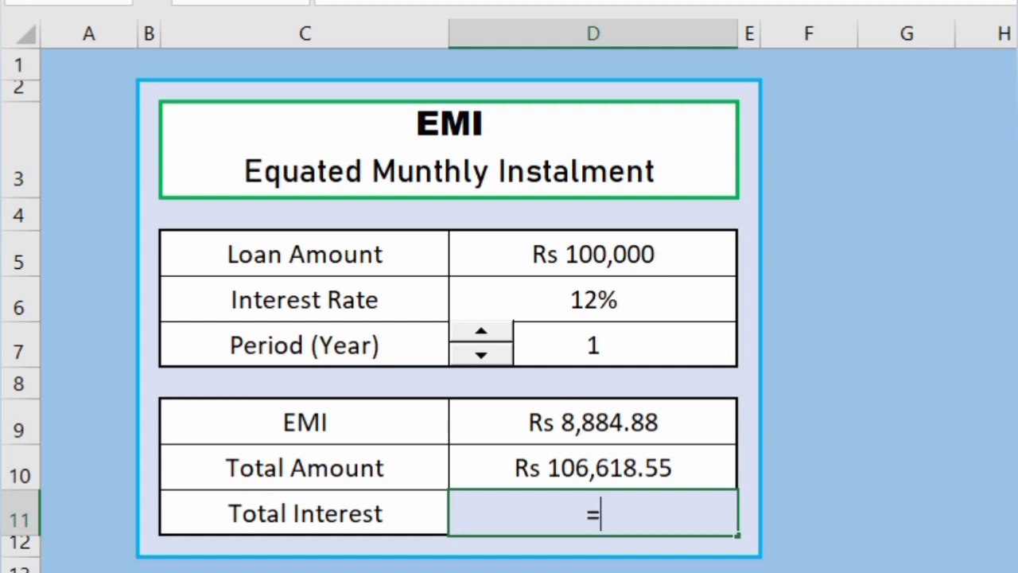
left_click(516, 476)
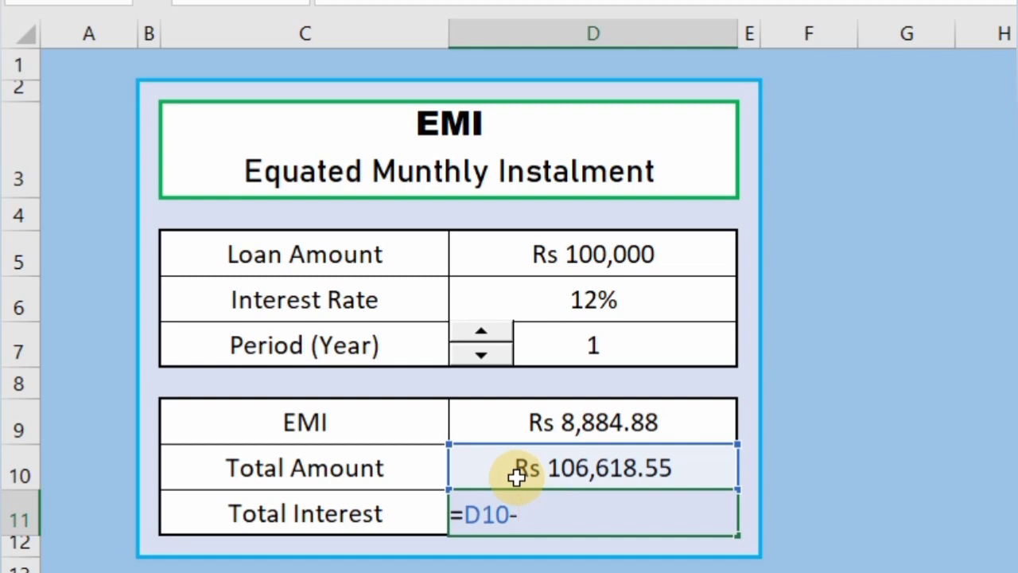
left_click(626, 255)
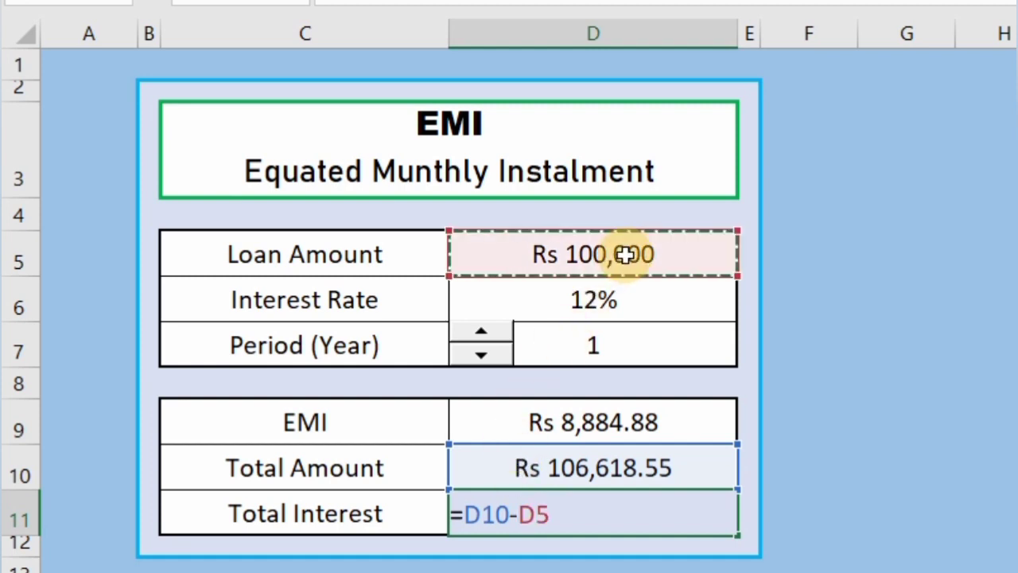
key("Return")
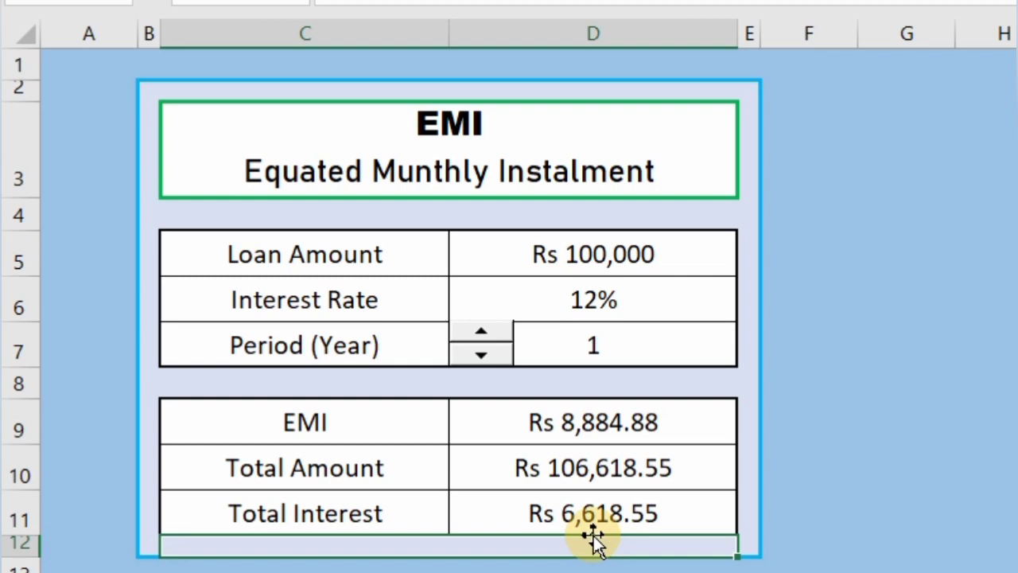
Step: Right-align the values in cells D5 to D7 and D9 to D11
left_click_drag(520, 253, 609, 357)
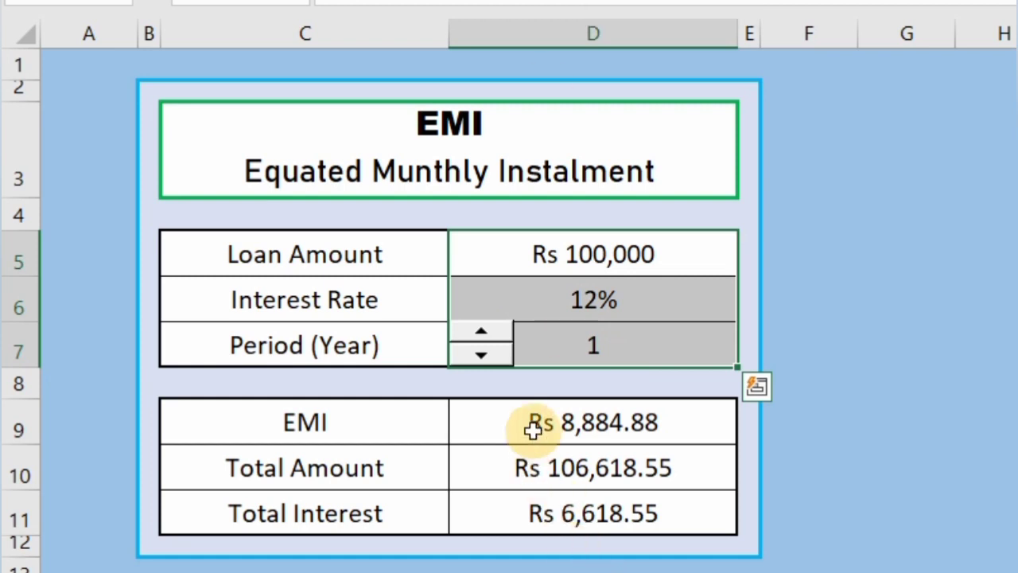
left_click_drag(539, 420, 547, 529)
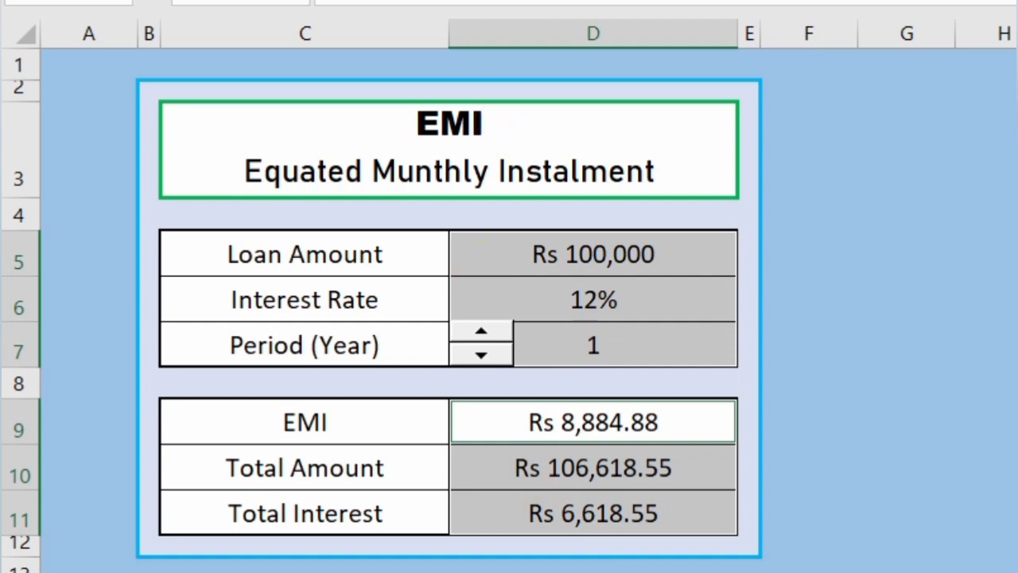
key("alt+h")
key("a")
key("r")
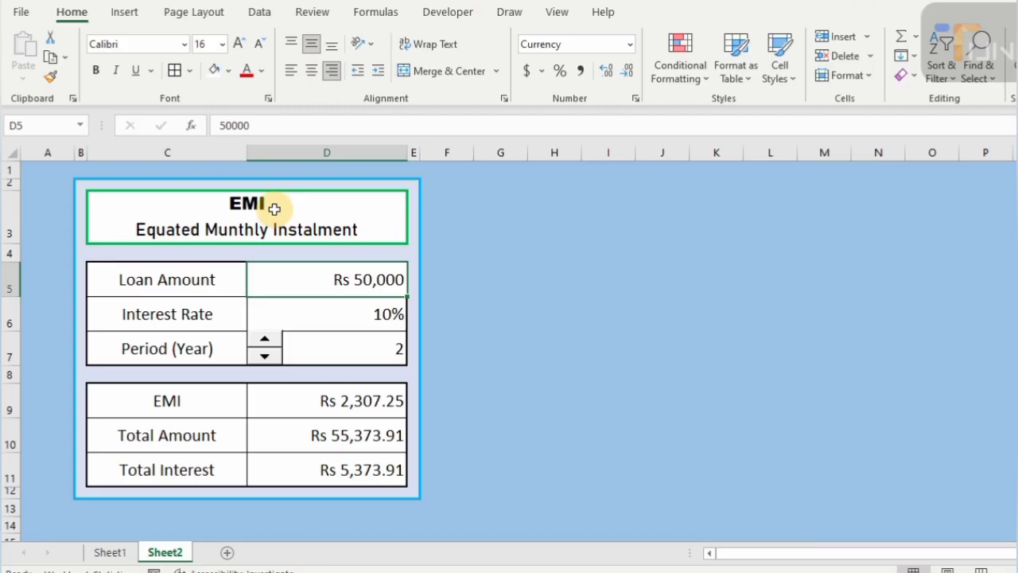
Step: Color the title word EMI green and the subtitle line below it dark blue in cell C3
double_click(243, 205)
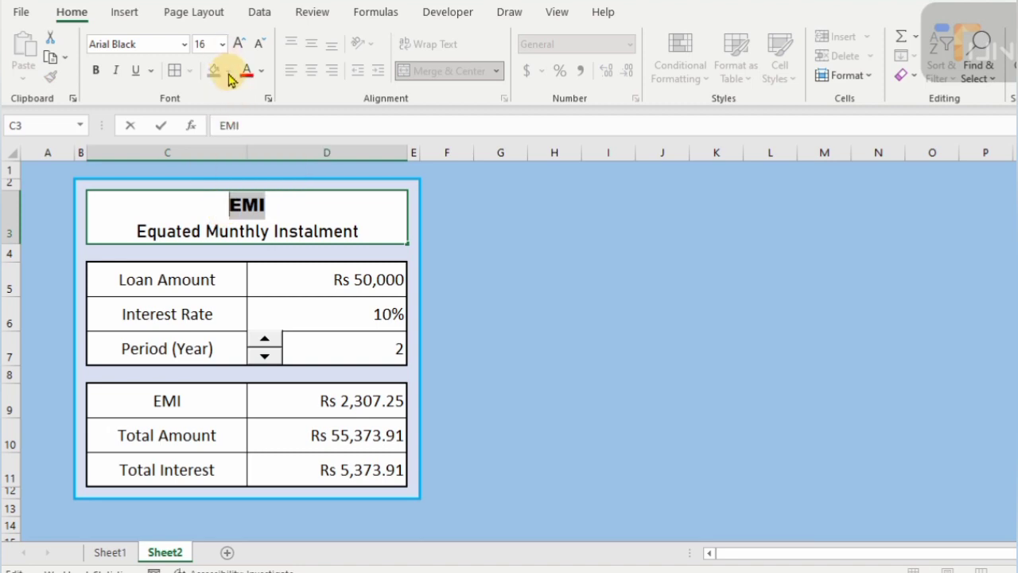
left_click(262, 71)
left_click(337, 221)
left_click_drag(360, 232, 135, 230)
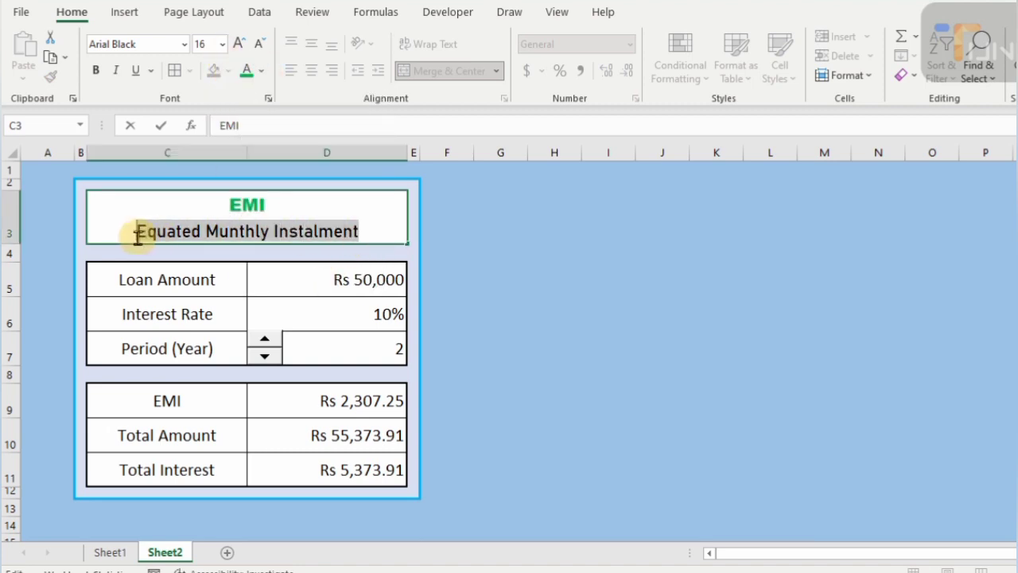
left_click(262, 70)
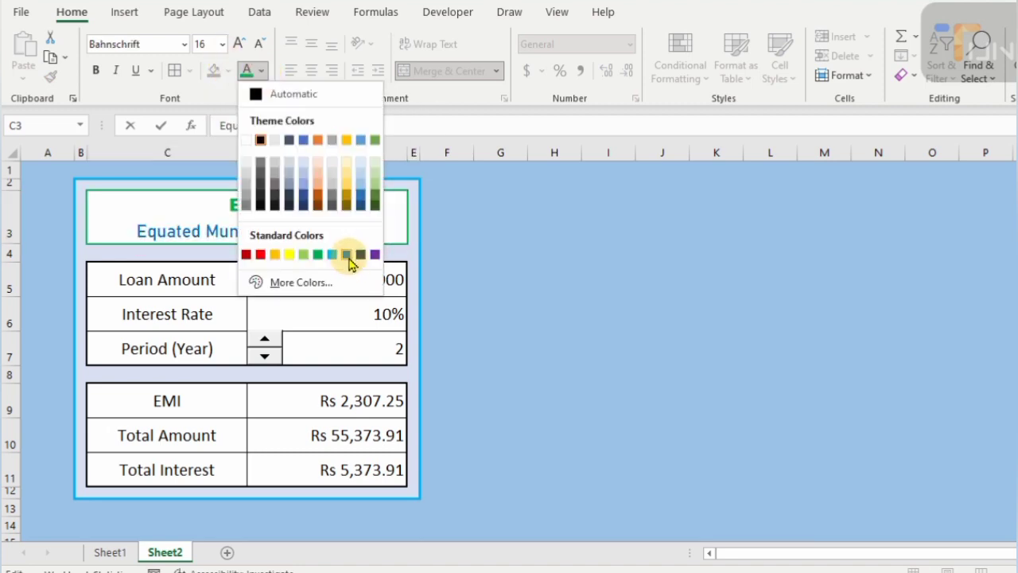
left_click(303, 209)
left_click(462, 250)
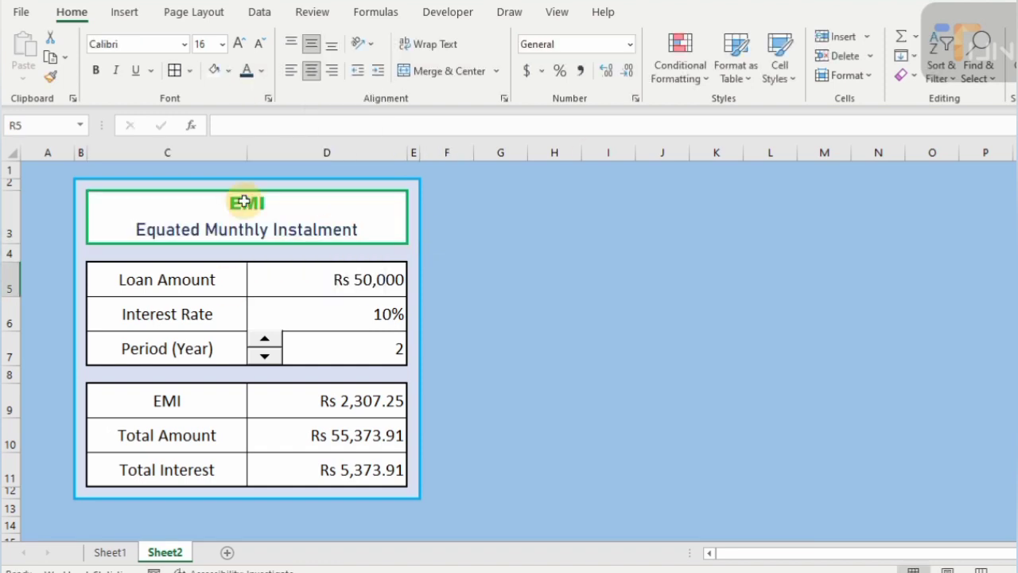
Step: Correct the subtitle's spelling in cell C3 so it reads Equated Monthly Instalment
double_click(231, 229)
key("BackSpace")
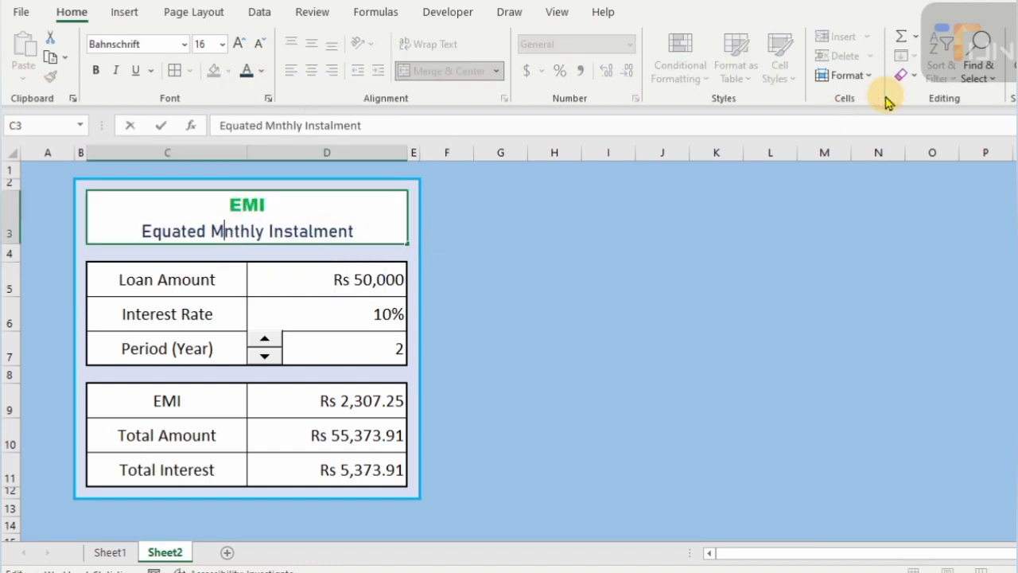
type("o")
key("Return")
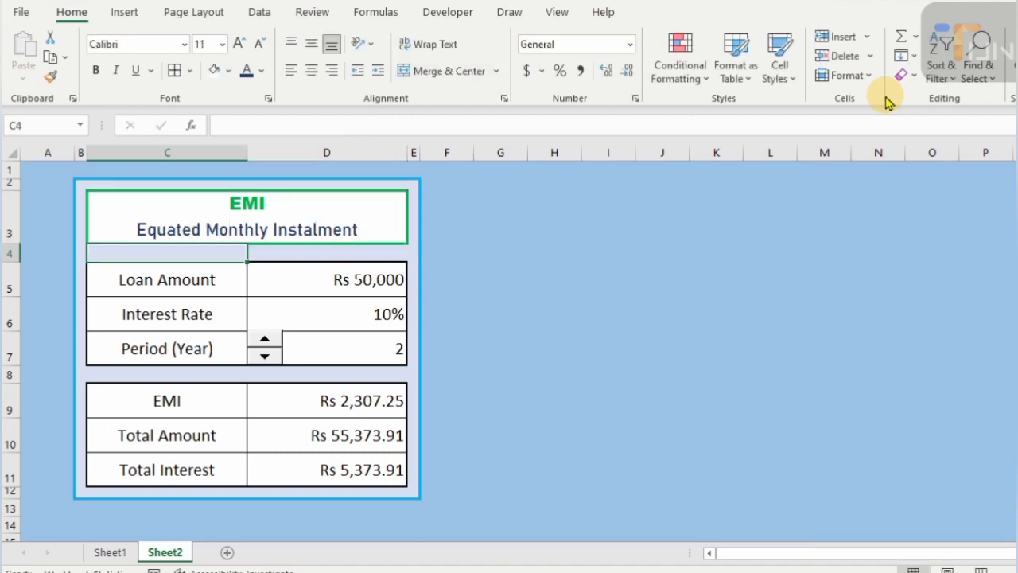
left_click(784, 317)
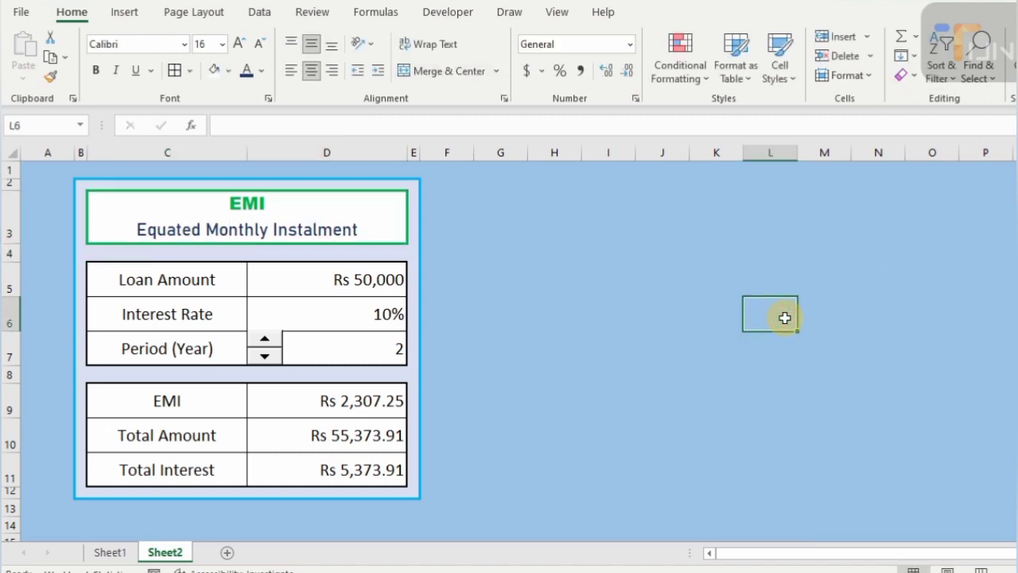
Step: Make the labels and values of both tables and the title cell C3 bold
left_click_drag(363, 280, 390, 484)
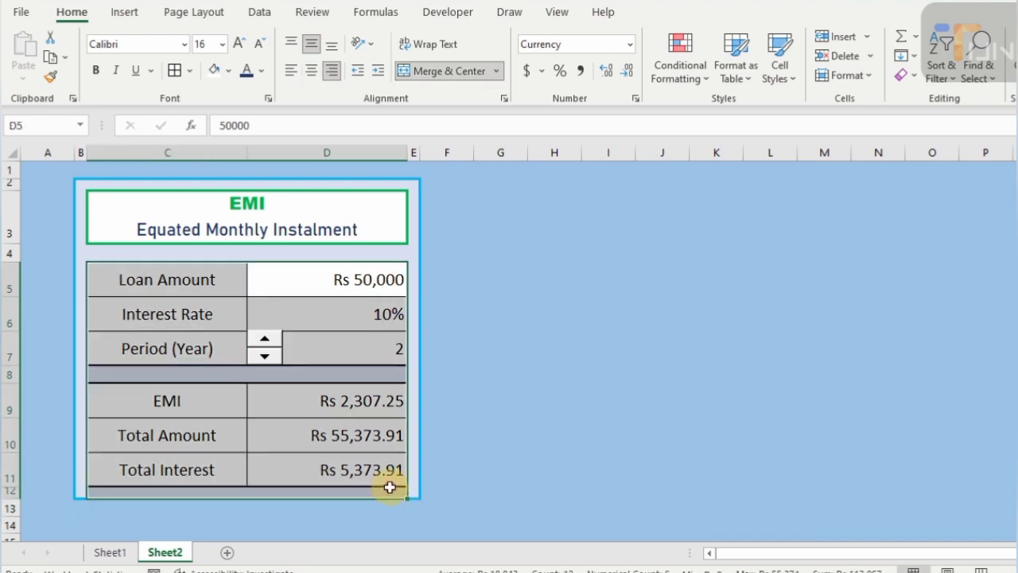
left_click(96, 73)
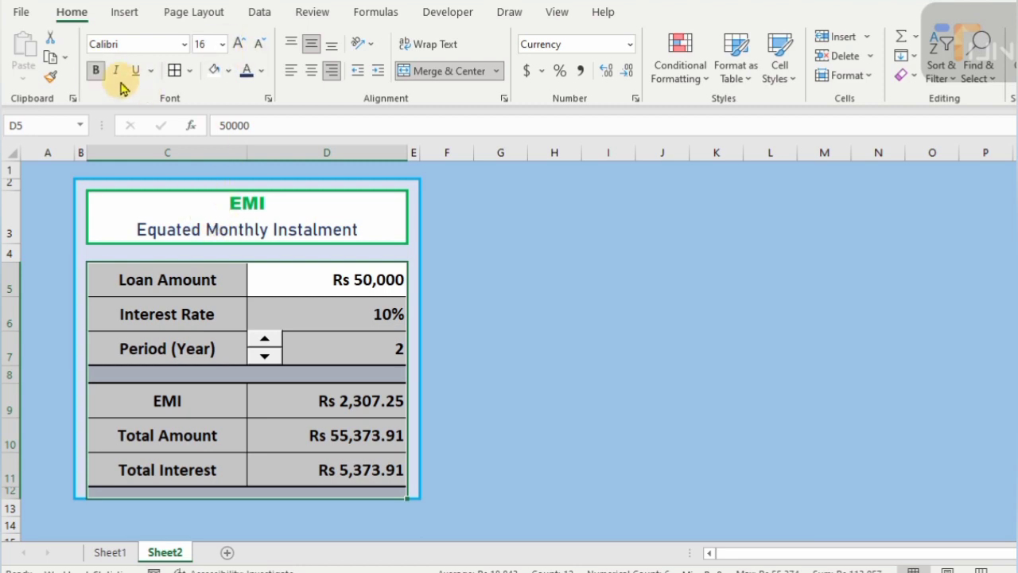
left_click(209, 231)
left_click(96, 71)
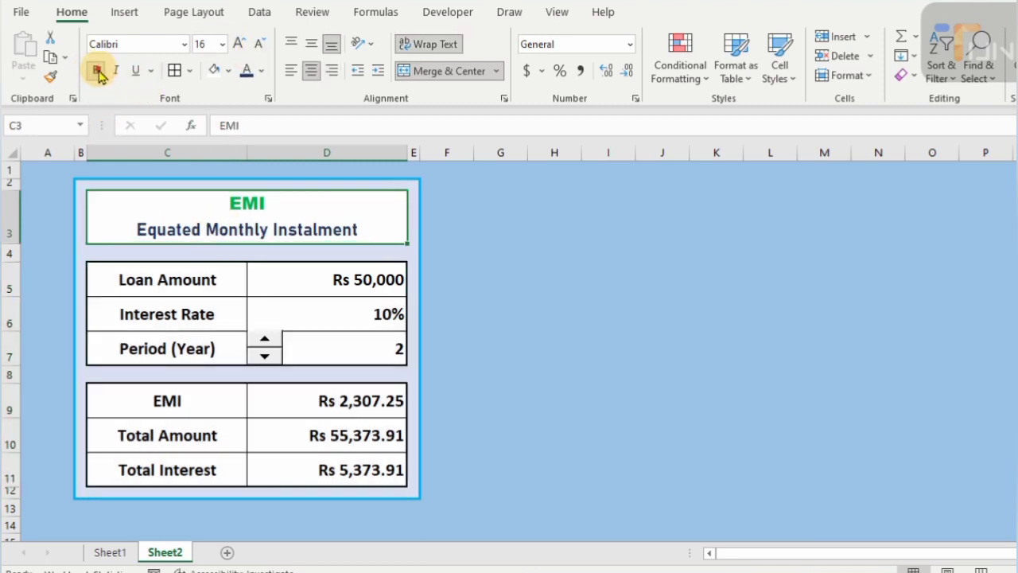
left_click(521, 293)
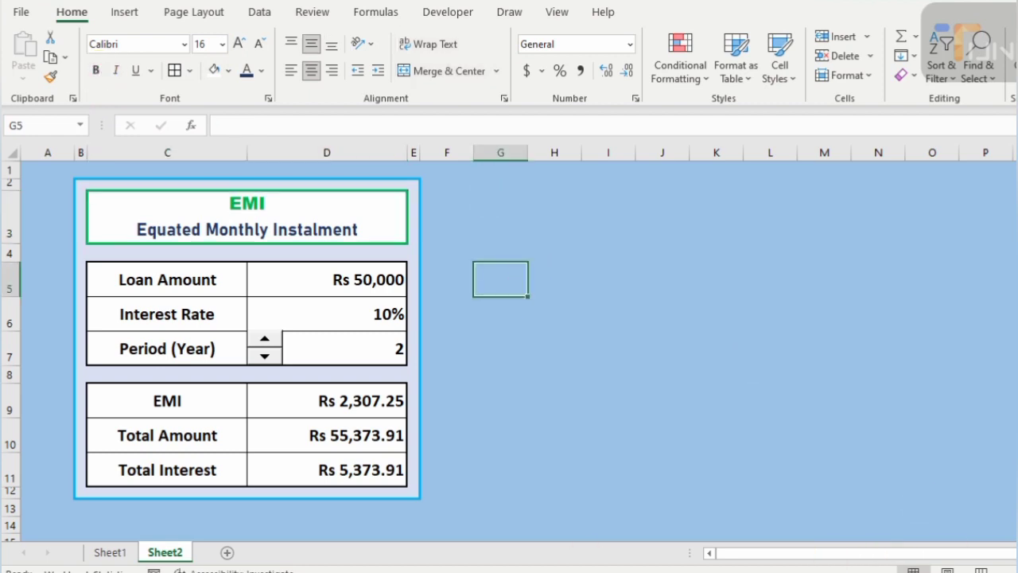
left_click(1017, 469)
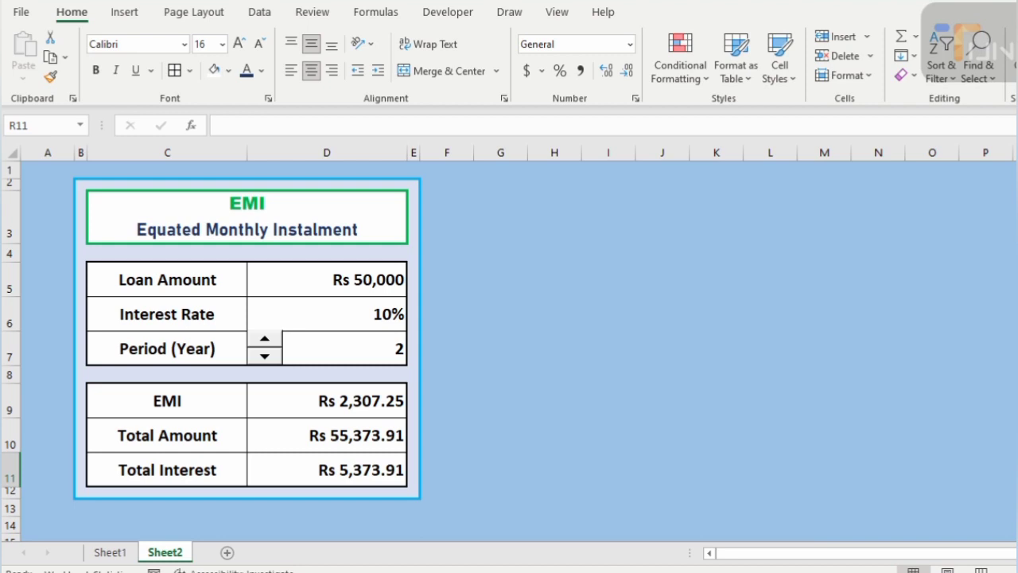